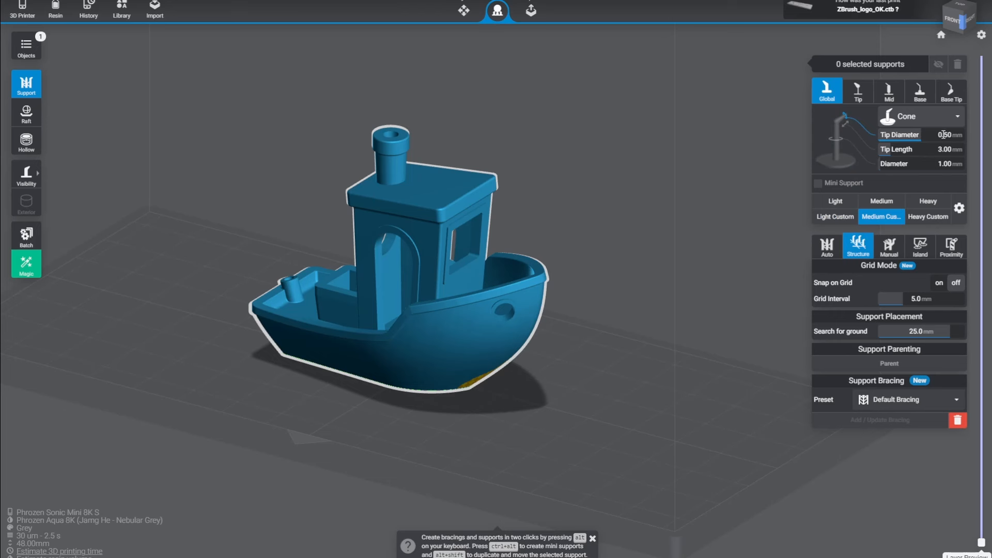
# Step: Compare the Heavy preset with the Light, Medium and Heavy Custom support presets, finishing on Medium Custom
pyautogui.click(933, 217)
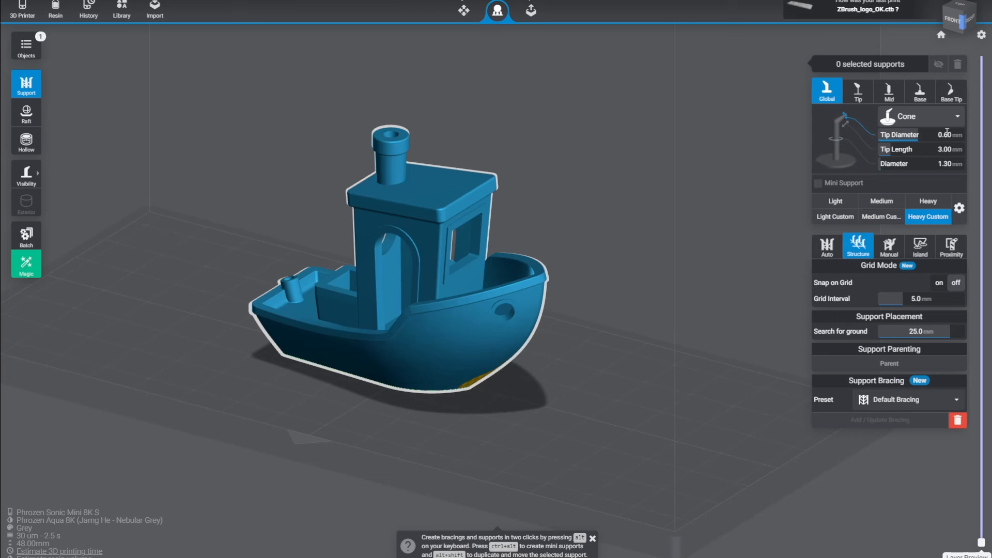
pyautogui.click(933, 202)
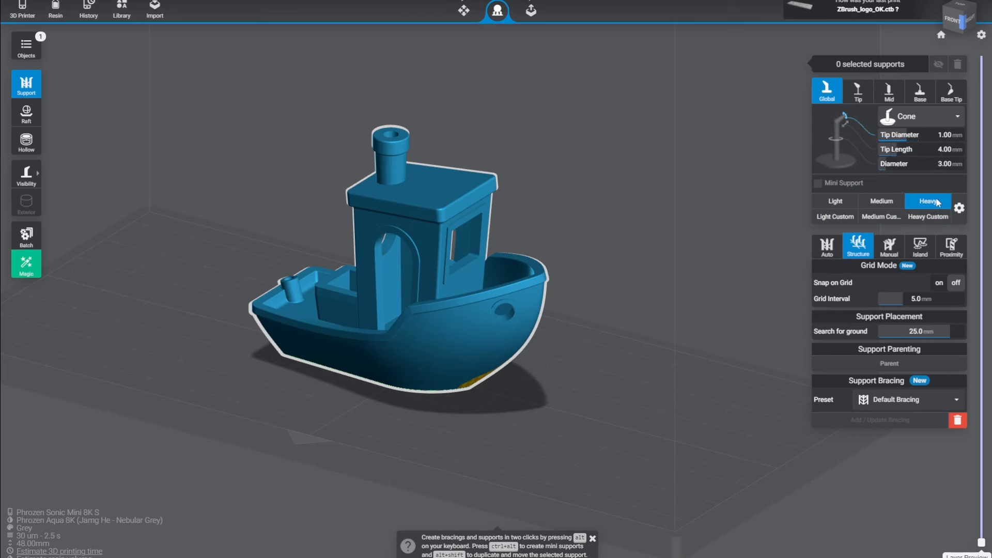
pyautogui.click(928, 217)
pyautogui.click(881, 217)
pyautogui.click(834, 217)
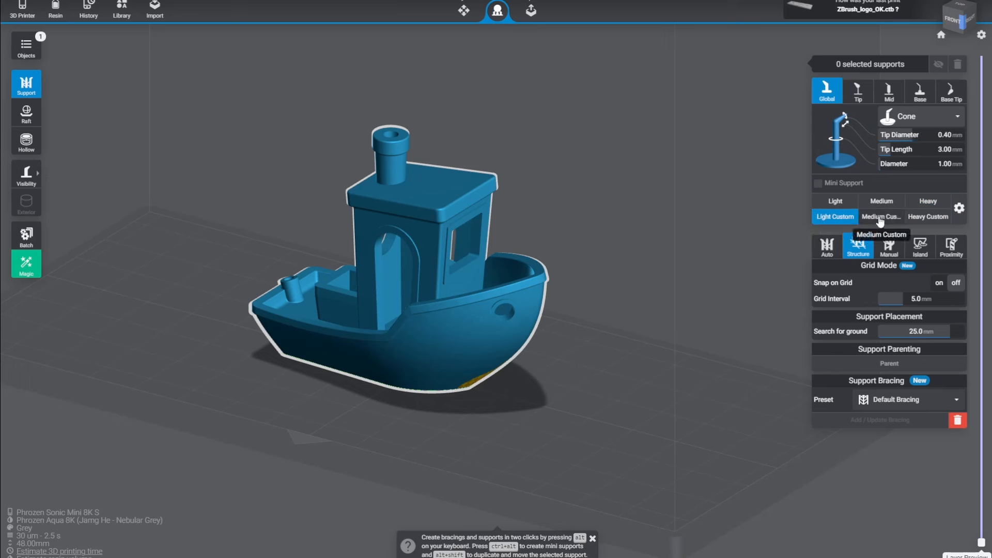
pyautogui.click(881, 217)
pyautogui.click(928, 217)
pyautogui.click(880, 217)
# Step: Place a Medium Custom support under the front edge of the cabin roof and inspect its shaft and base
pyautogui.moveTo(698, 222); pyautogui.dragTo(701, 189)
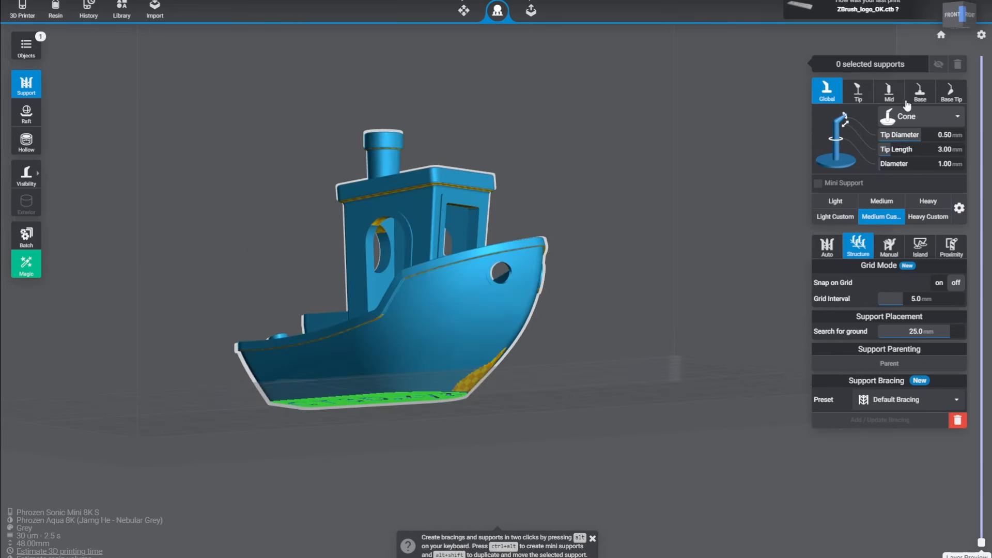
pyautogui.moveTo(542, 224); pyautogui.dragTo(508, 250)
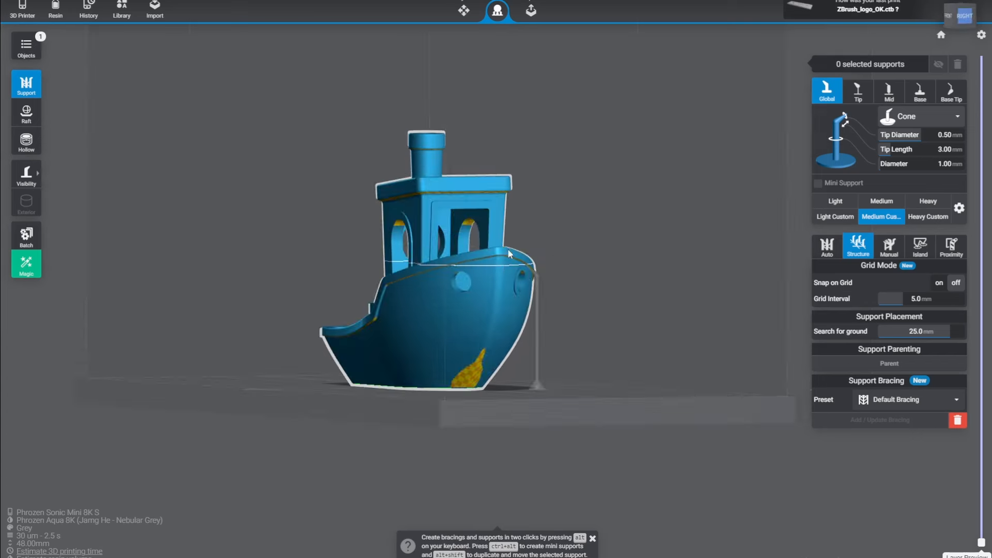
pyautogui.click(452, 191)
pyautogui.moveTo(562, 206); pyautogui.dragTo(526, 384)
pyautogui.scroll(5, 448, 438)
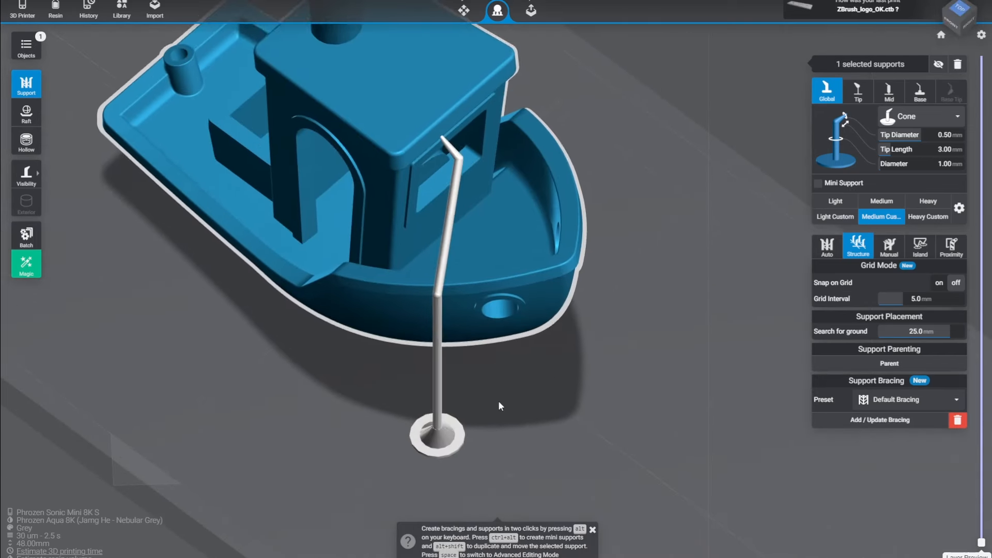
pyautogui.moveTo(499, 405); pyautogui.dragTo(554, 288, button='right')
pyautogui.moveTo(553, 284); pyautogui.dragTo(605, 258)
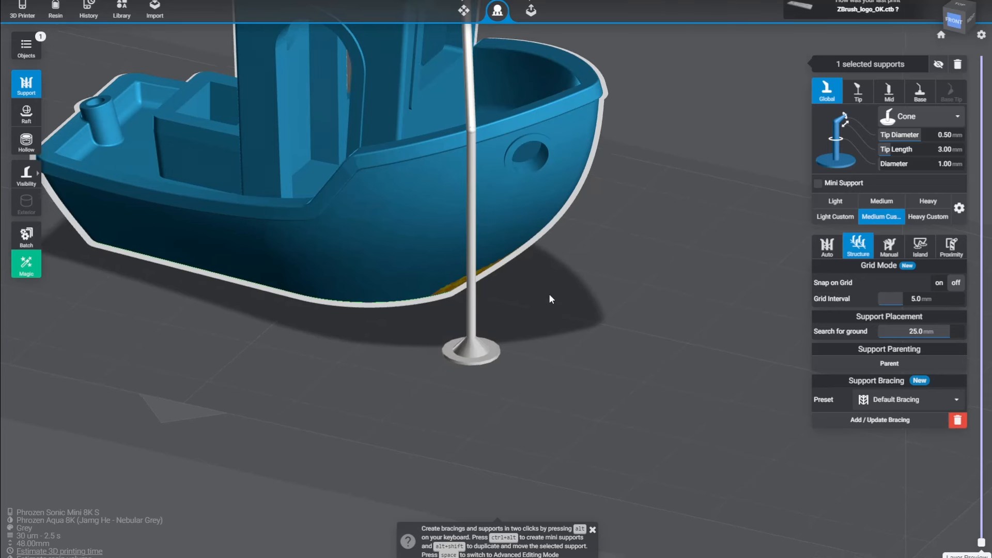
pyautogui.moveTo(549, 293); pyautogui.dragTo(562, 265)
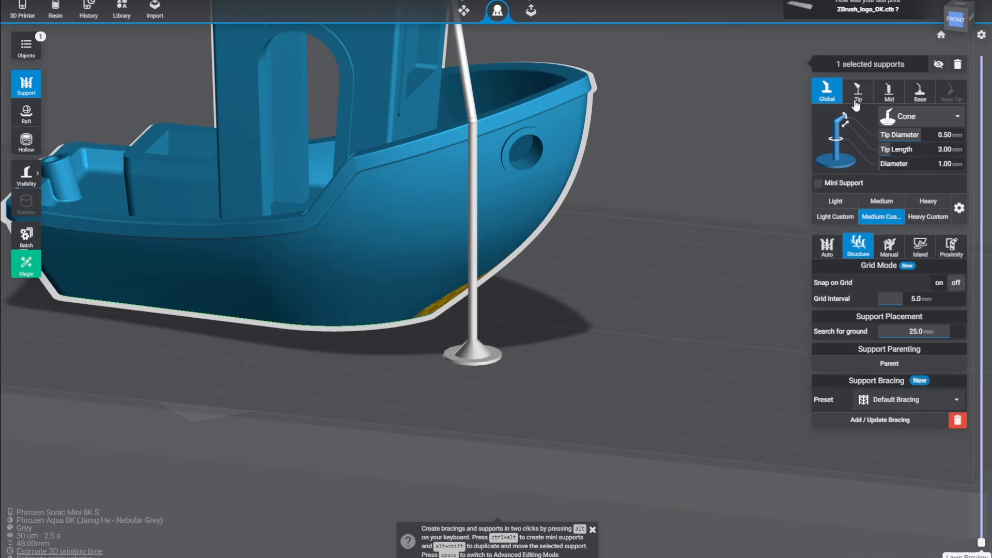
# Step: Open the base settings of the selected support and examine its foot on the build platform
pyautogui.click(918, 97)
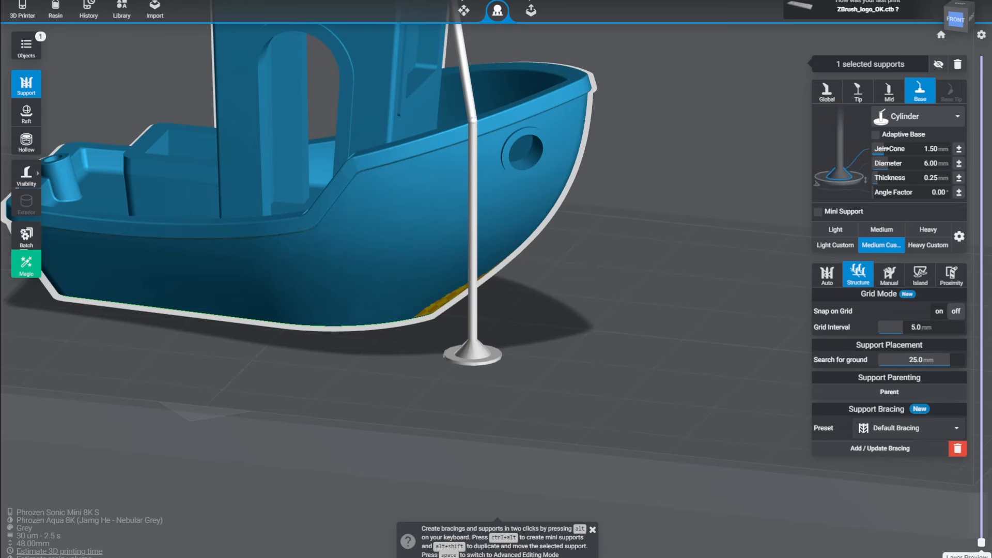
pyautogui.moveTo(627, 192); pyautogui.dragTo(592, 213, button='right')
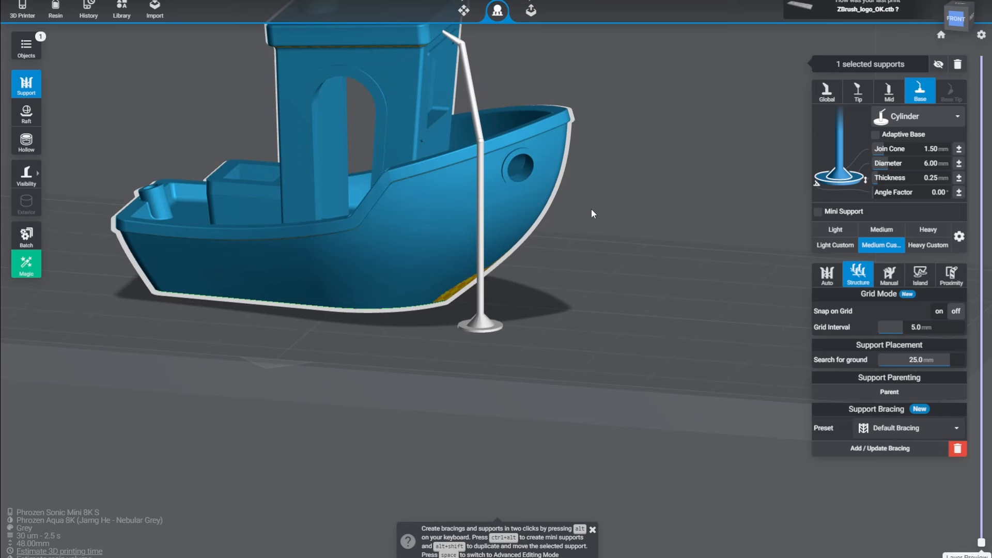
pyautogui.moveTo(591, 208); pyautogui.dragTo(629, 247, button='right')
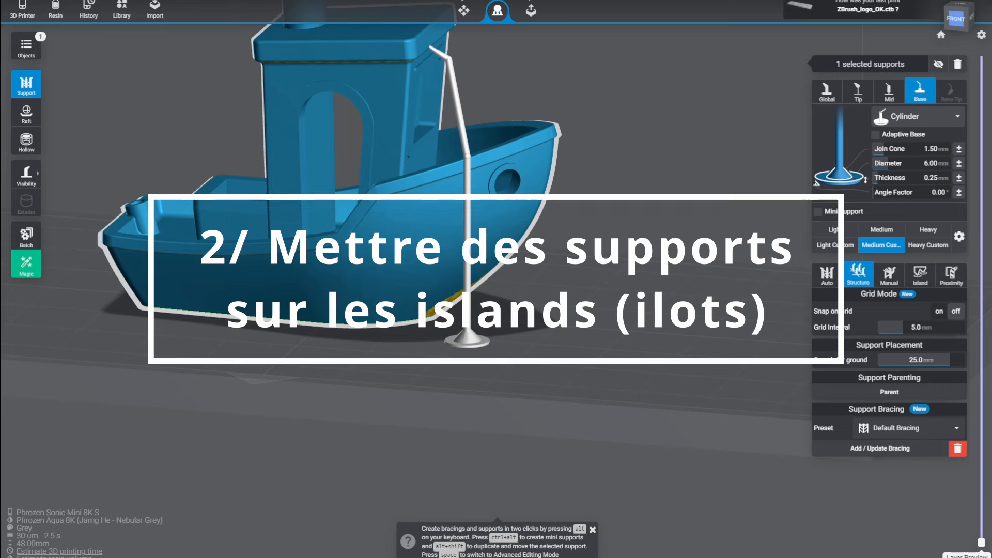
pyautogui.moveTo(656, 210); pyautogui.dragTo(636, 188, button='right')
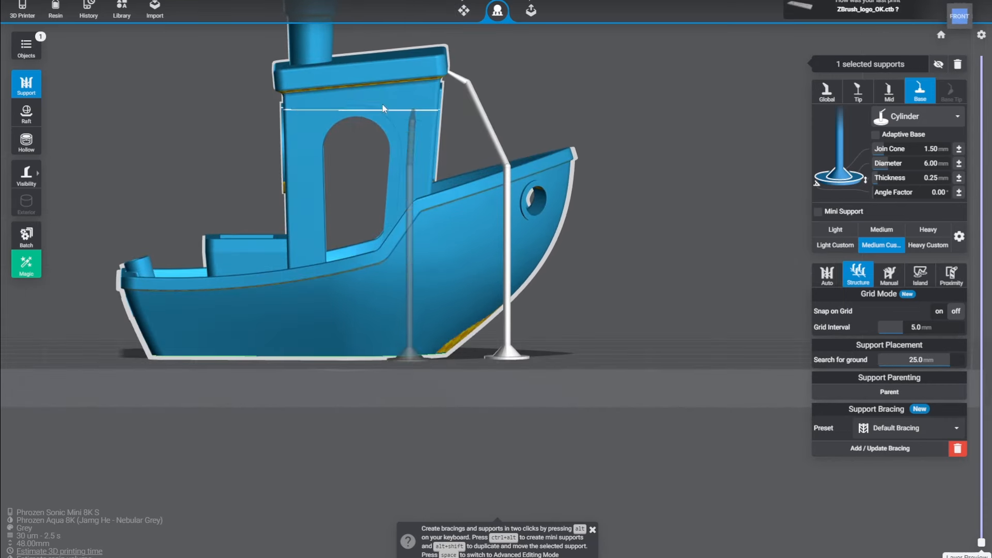
# Step: Delete the support placed under the cabin roof
pyautogui.moveTo(234, 123)
pyautogui.mouseDown(button='right')
pyautogui.moveTo(290, 138)
pyautogui.moveTo(235, 129)
pyautogui.mouseUp(button='right')
pyautogui.moveTo(671, 246); pyautogui.dragTo(506, 195, button='right')
pyautogui.press('Delete')
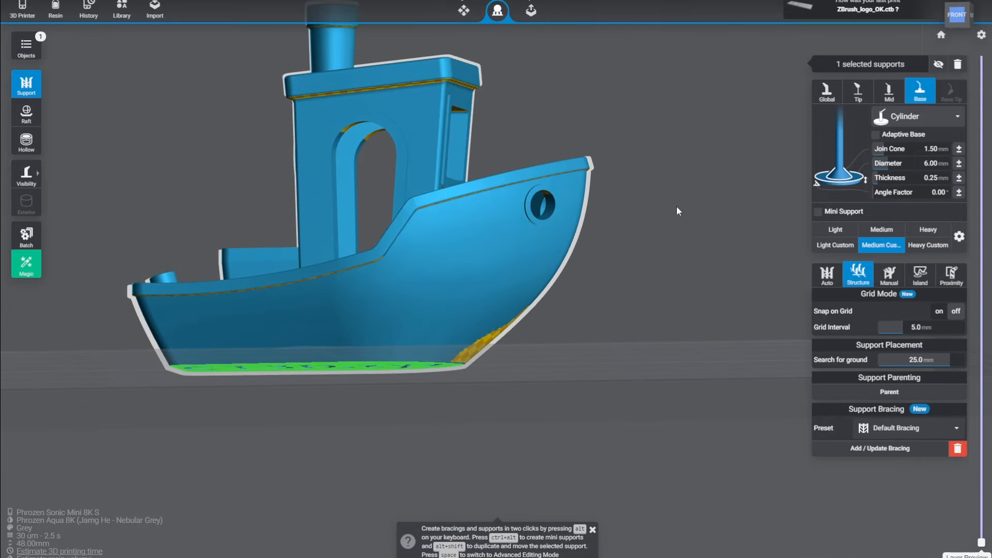
# Step: Rotate the boat -16.22° about the Y axis and lift it 5 mm above the platform
pyautogui.moveTo(677, 206)
pyautogui.mouseDown(button='right')
pyautogui.moveTo(687, 209)
pyautogui.moveTo(663, 209)
pyautogui.mouseUp(button='right')
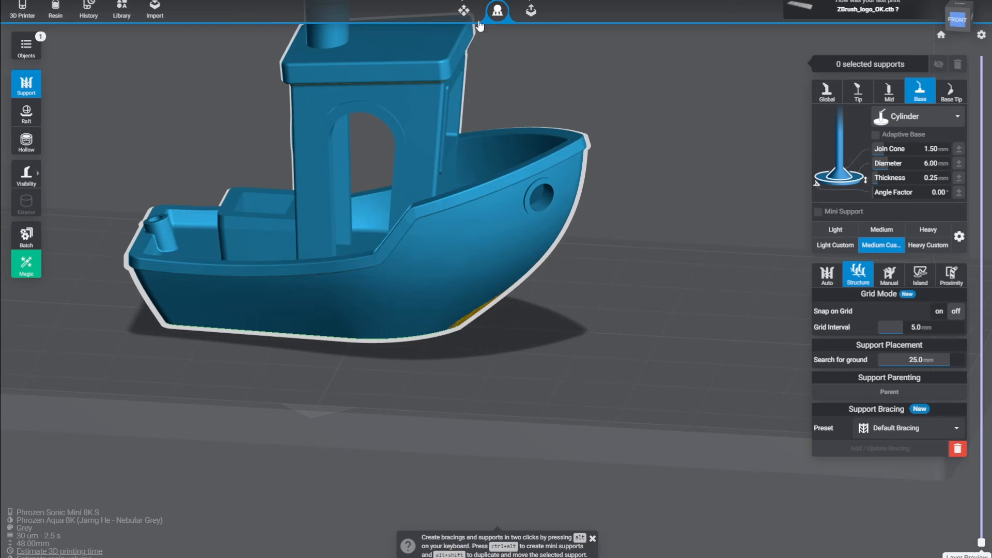
pyautogui.click(464, 11)
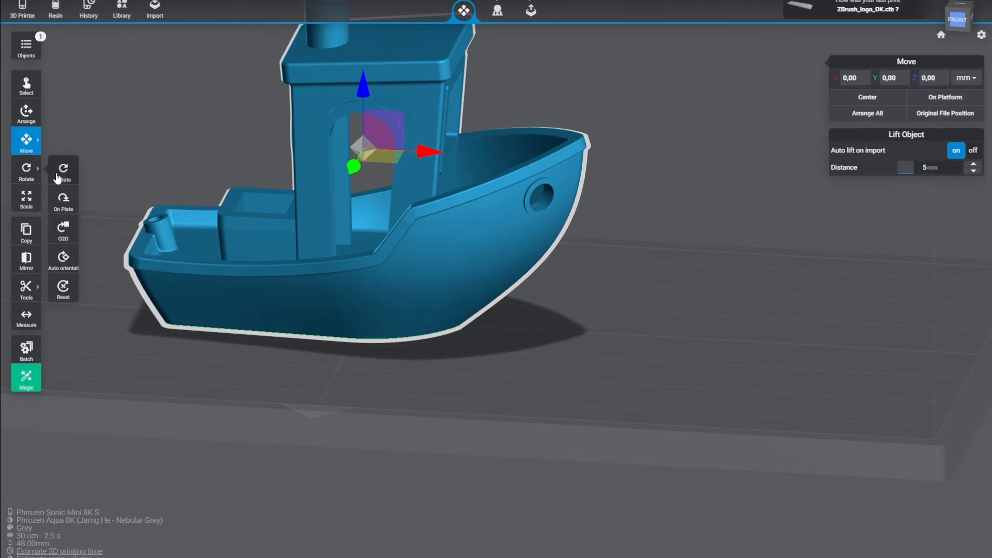
pyautogui.click(62, 172)
pyautogui.moveTo(423, 123); pyautogui.dragTo(621, 197)
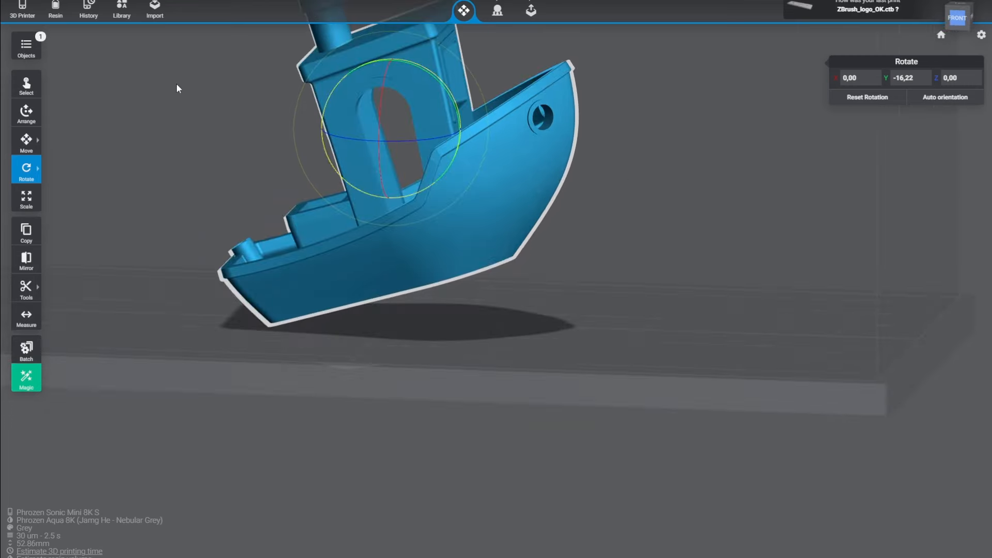
pyautogui.click(62, 149)
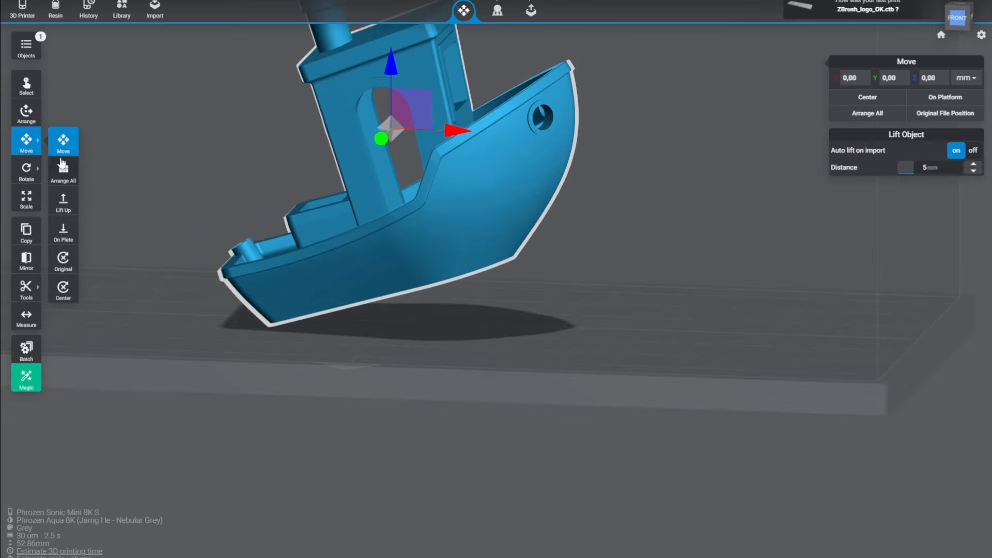
pyautogui.click(63, 206)
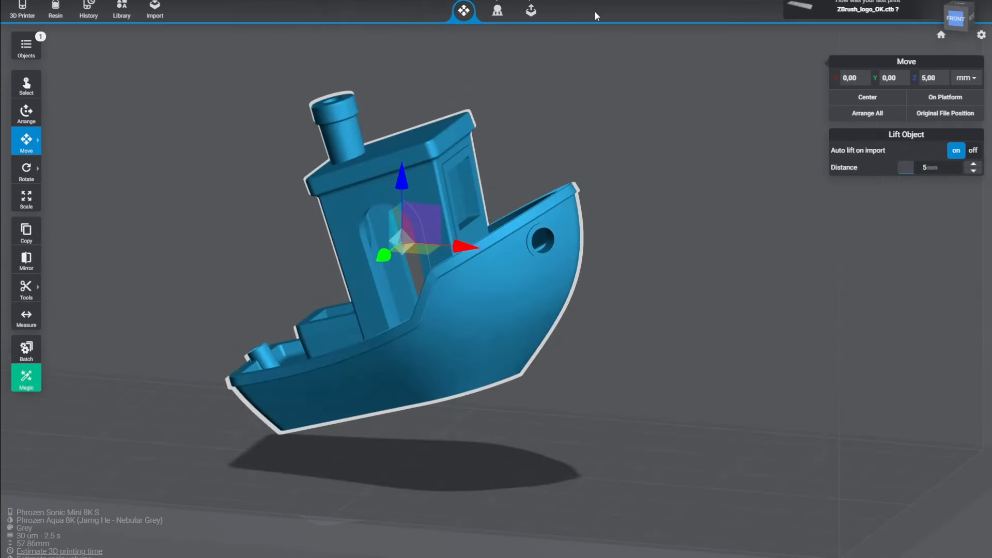
# Step: Run island detection on the boat at Detailed accuracy and inspect the marked areas on the hull's underside and stern
pyautogui.click(497, 13)
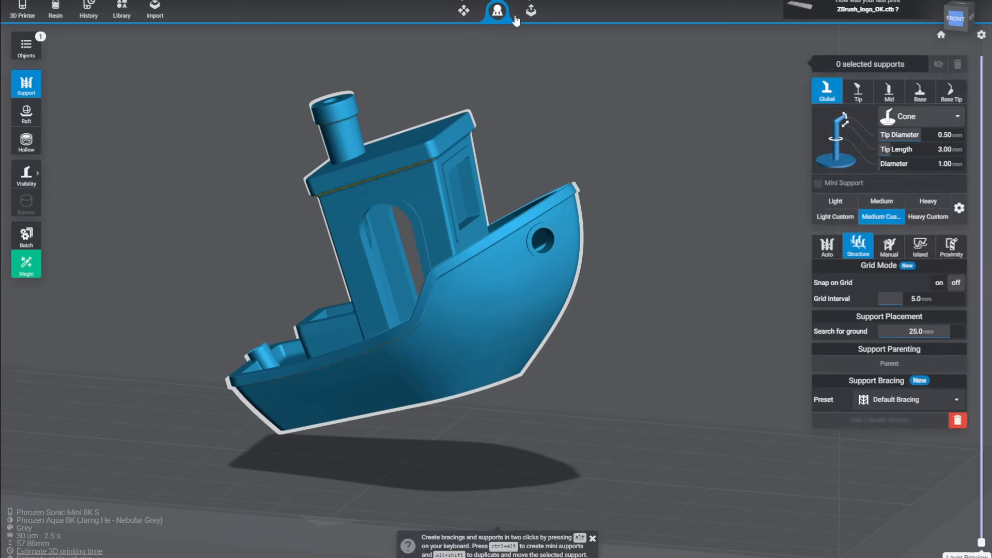
pyautogui.click(922, 257)
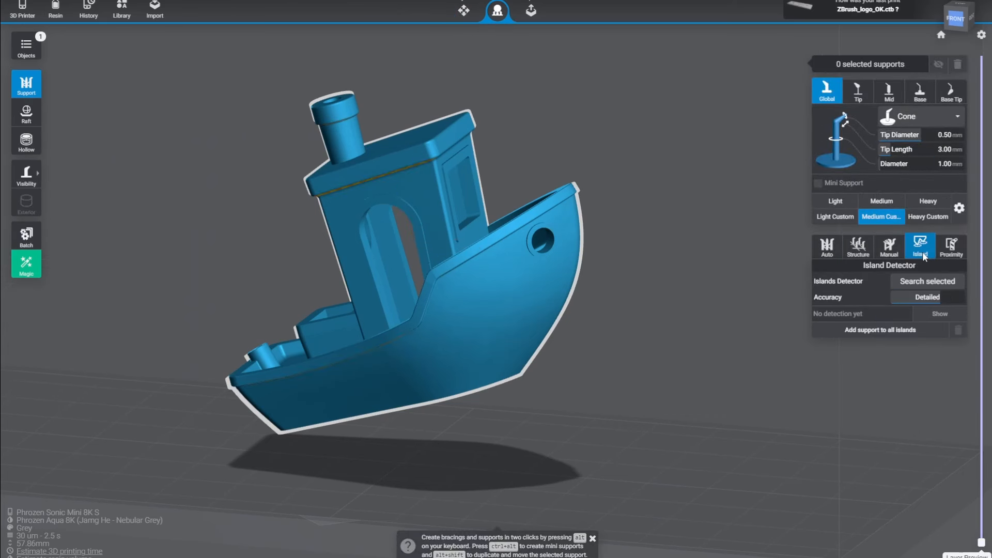
pyautogui.click(933, 283)
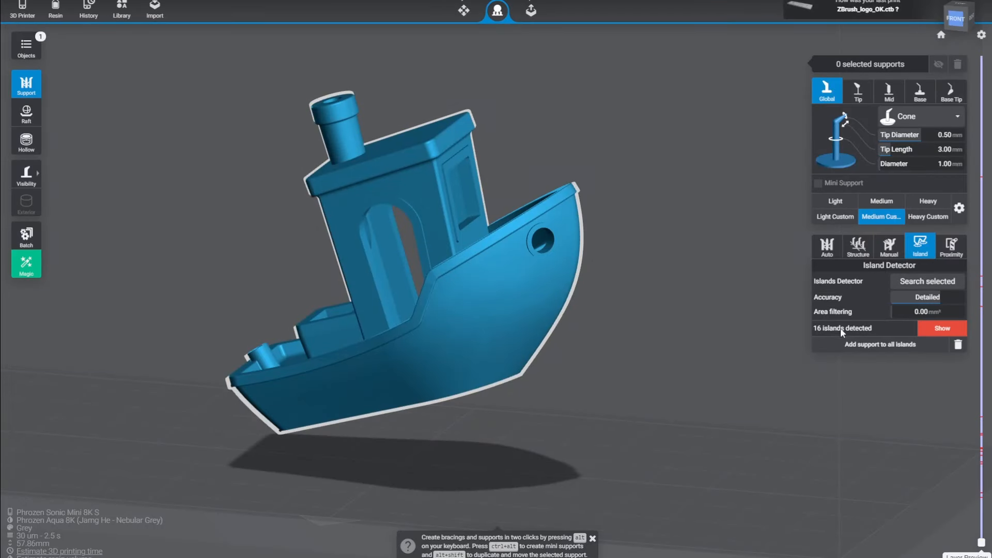
pyautogui.moveTo(678, 293); pyautogui.dragTo(638, 229)
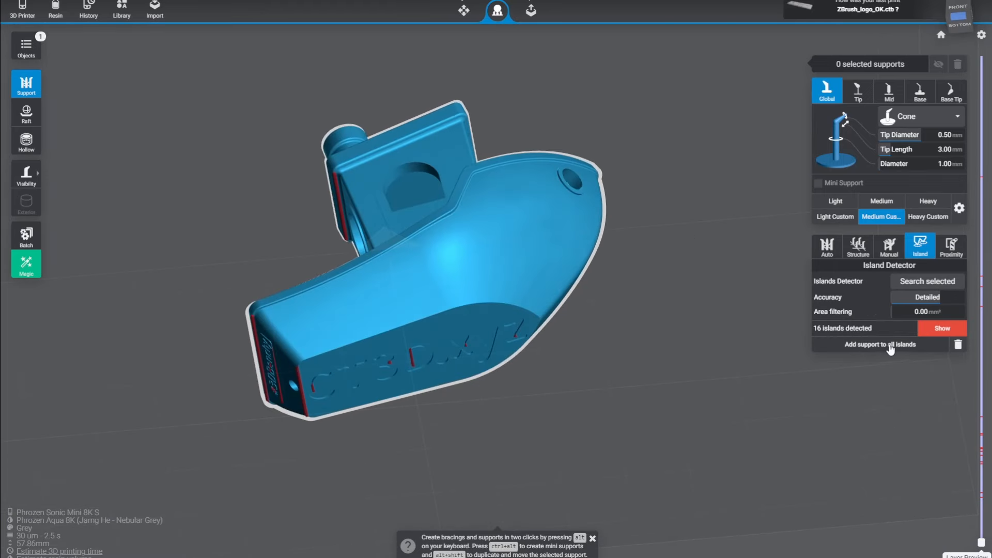
pyautogui.moveTo(666, 325); pyautogui.dragTo(656, 299)
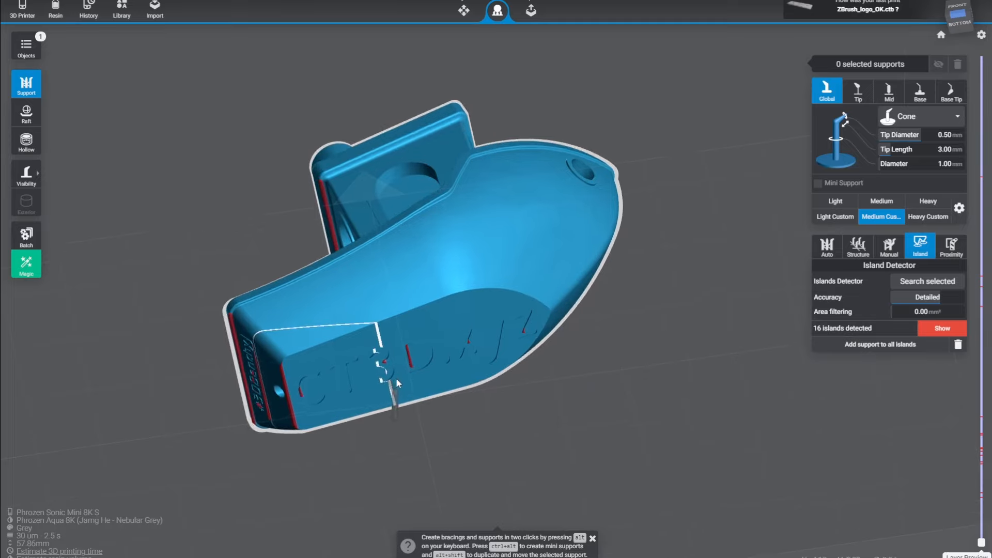
pyautogui.scroll(5, 397, 380)
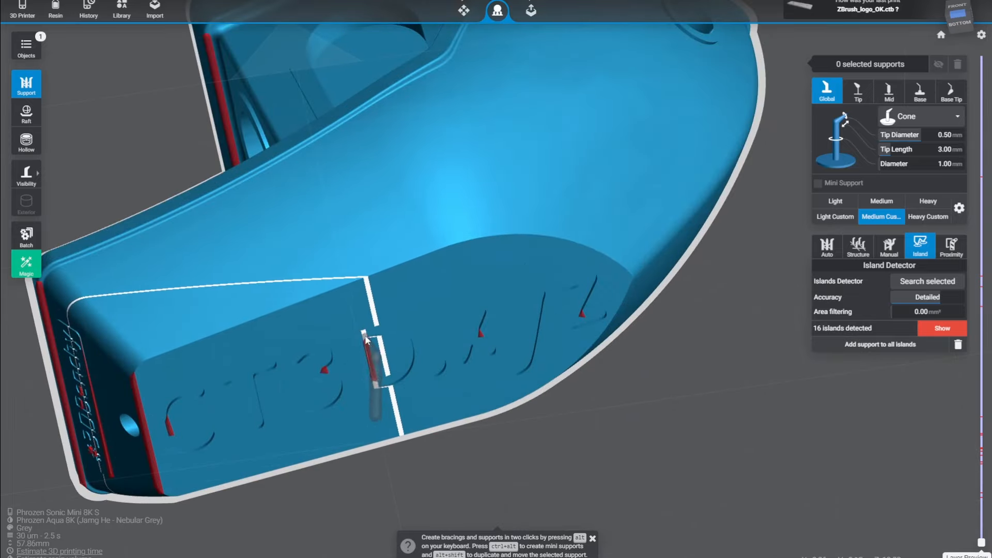
pyautogui.moveTo(656, 390); pyautogui.dragTo(830, 353)
# Step: Preview the boat sliced around layer 426 (12.78 mm) and examine where the islands at the stern's upper edge begin
pyautogui.click(988, 554)
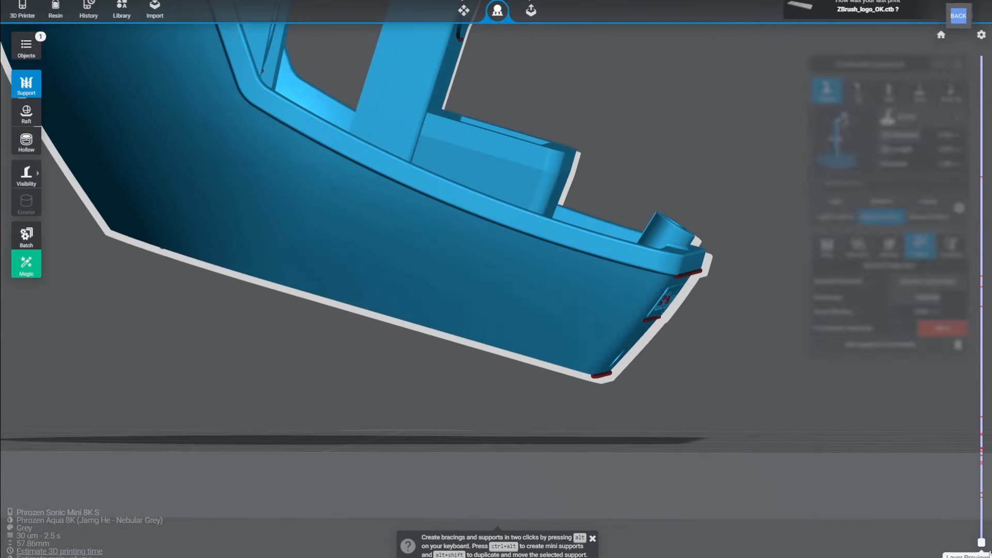
pyautogui.moveTo(983, 546); pyautogui.dragTo(983, 443)
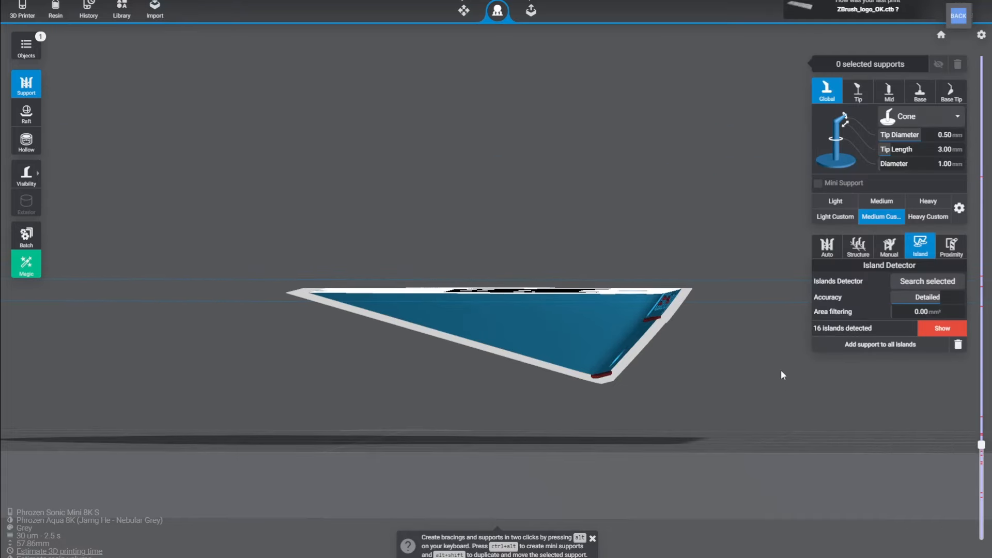
pyautogui.moveTo(780, 370); pyautogui.dragTo(755, 402)
pyautogui.moveTo(981, 444); pyautogui.dragTo(978, 435)
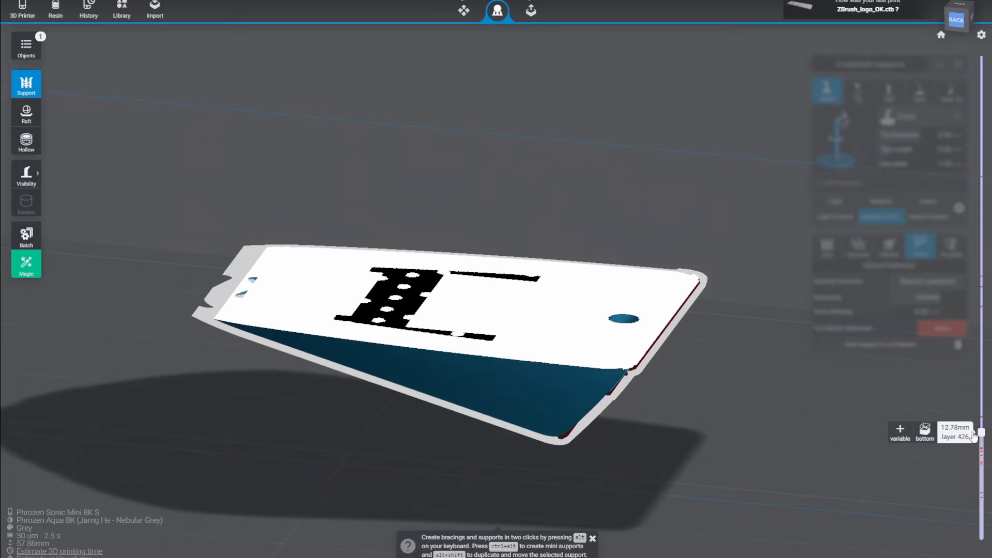
pyautogui.moveTo(785, 403); pyautogui.dragTo(783, 349)
pyautogui.scroll(5, 682, 200)
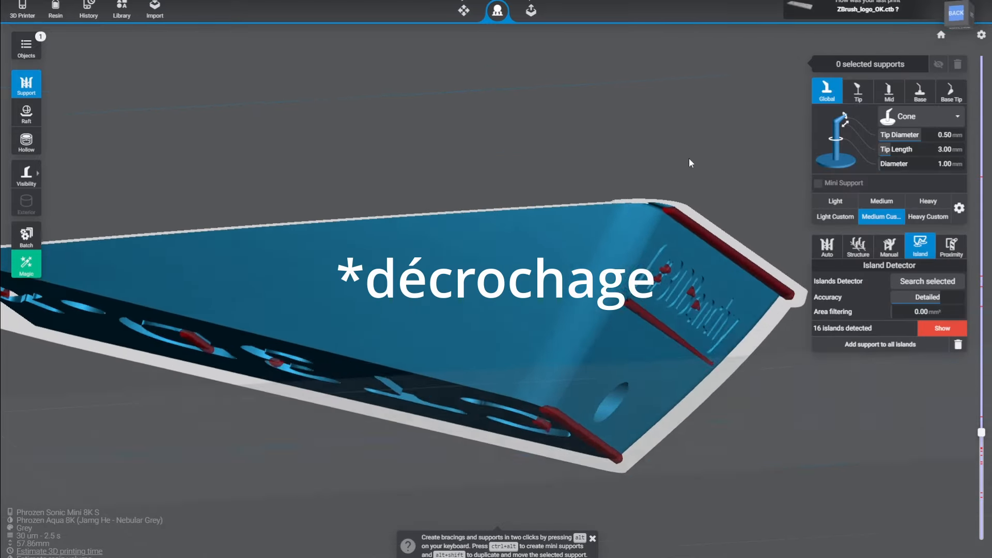
pyautogui.moveTo(689, 158); pyautogui.dragTo(926, 466)
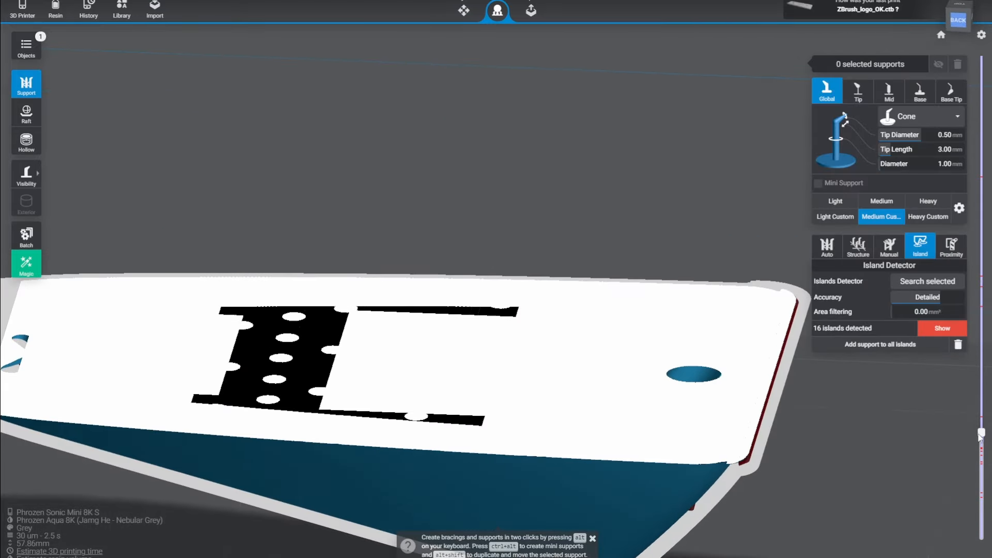
pyautogui.moveTo(980, 437); pyautogui.dragTo(972, 443)
pyautogui.moveTo(829, 504); pyautogui.dragTo(705, 92)
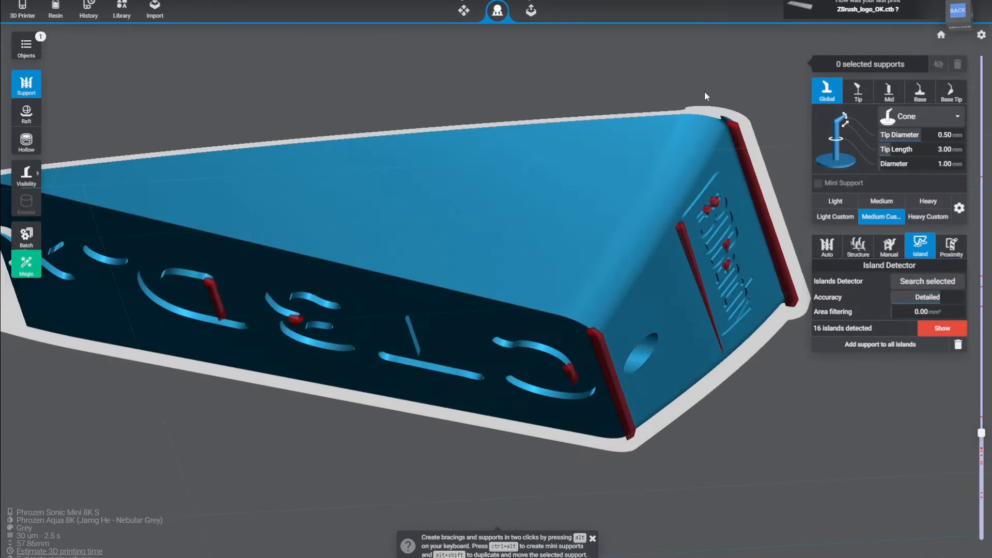
# Step: Try a Medium Custom support on the island along the stern's upper edge and delete it
pyautogui.click(737, 126)
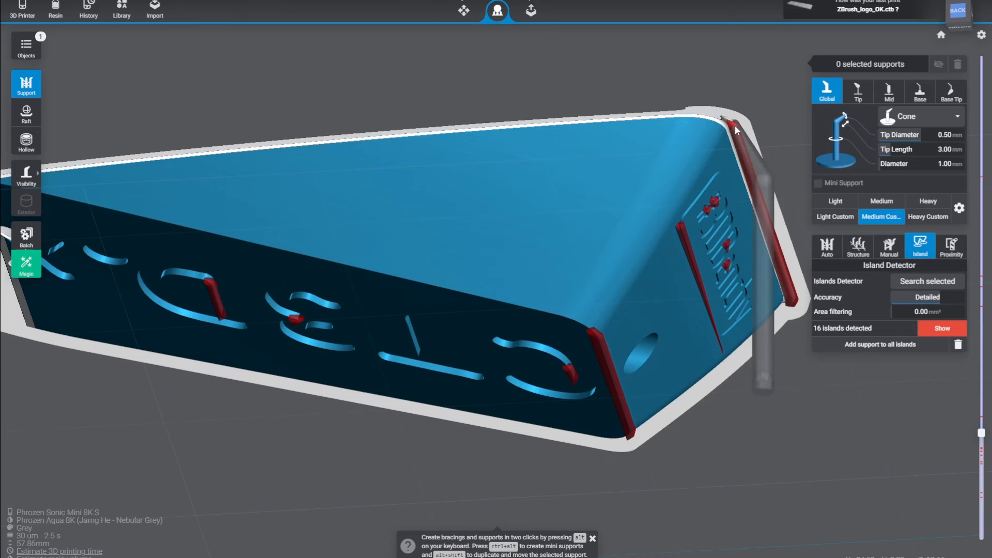
pyautogui.moveTo(734, 125); pyautogui.dragTo(730, 83)
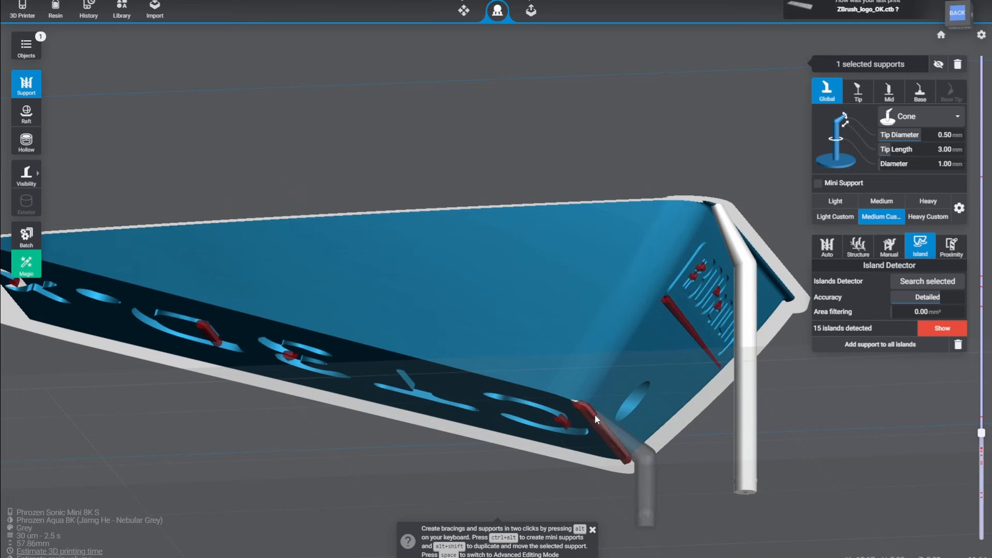
pyautogui.press('Delete')
# Step: Lower the layer preview to layer 155 (4.64 mm) to isolate the lowest island at the stern
pyautogui.moveTo(691, 453); pyautogui.dragTo(721, 476)
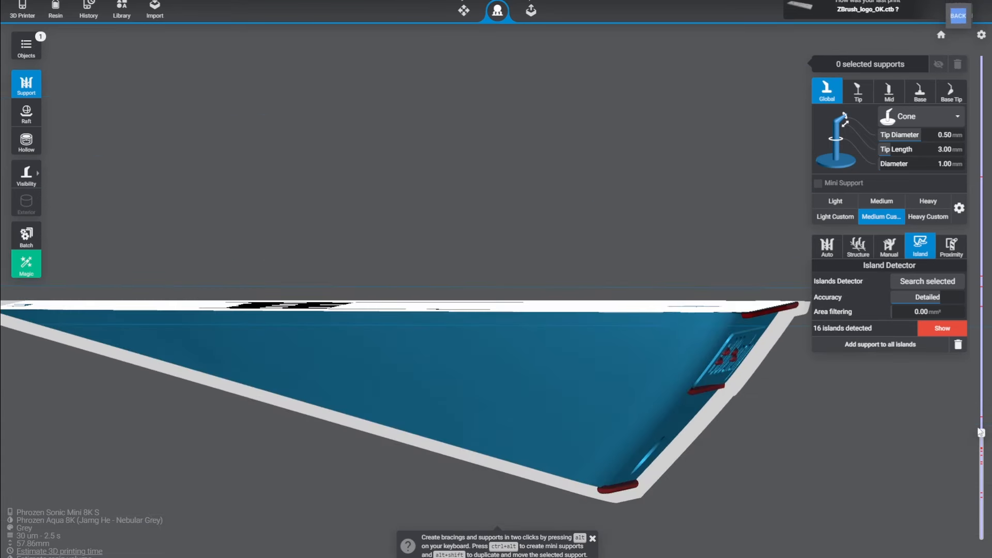
pyautogui.moveTo(980, 432); pyautogui.dragTo(980, 504)
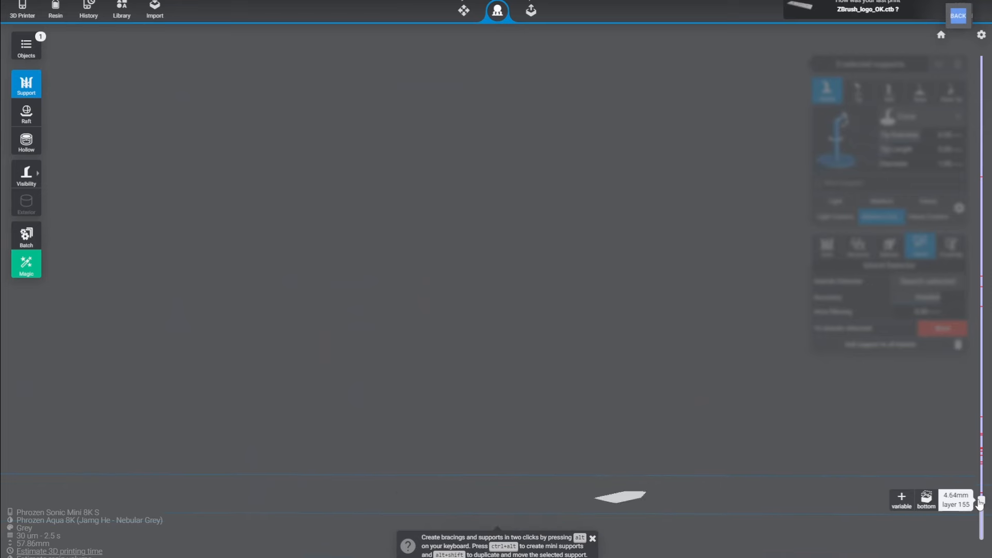
pyautogui.moveTo(870, 443); pyautogui.dragTo(848, 471)
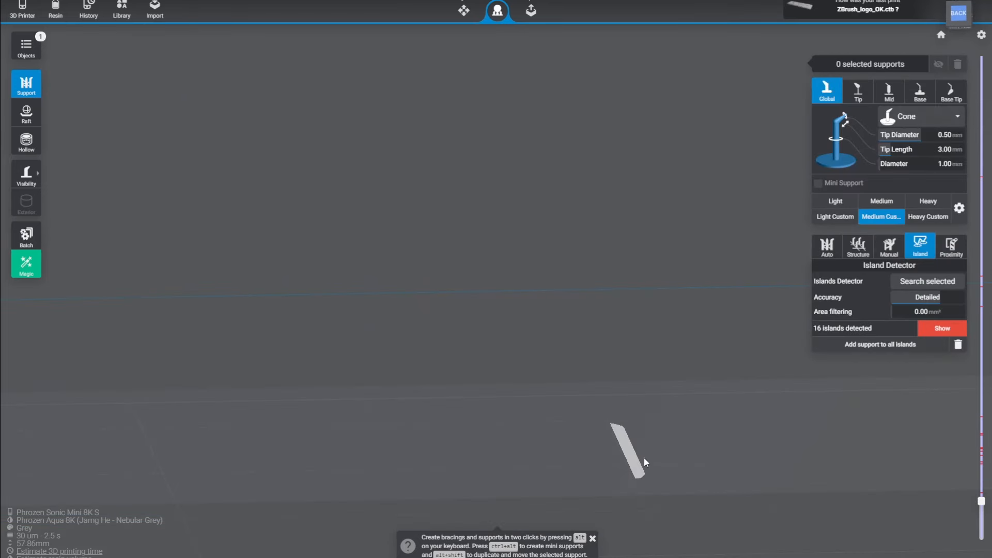
# Step: Raise the layer preview to layer 573 (17.19 mm) and examine the islands on the sliced hull's underside and stern
pyautogui.moveTo(660, 410); pyautogui.dragTo(680, 344)
pyautogui.moveTo(981, 501); pyautogui.dragTo(981, 396)
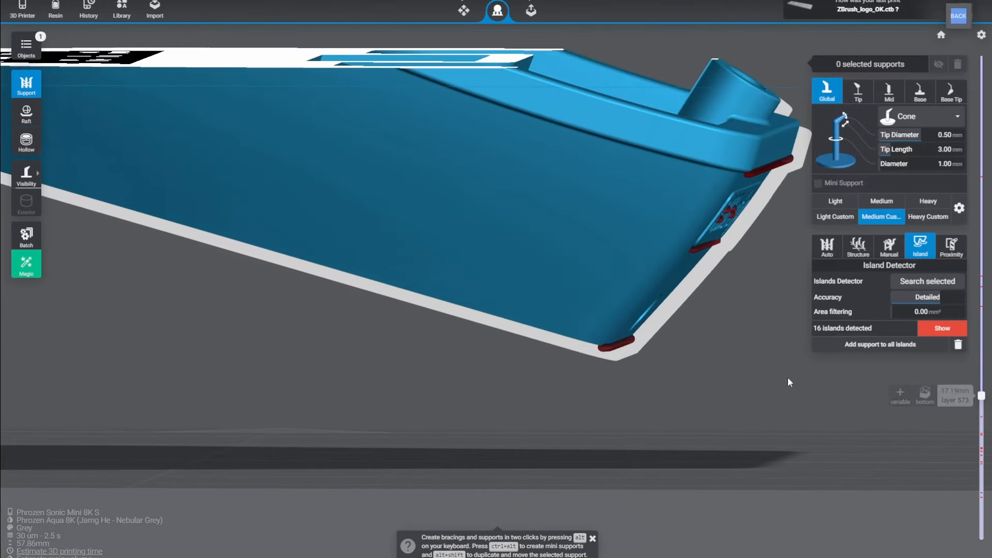
pyautogui.moveTo(788, 382); pyautogui.dragTo(607, 302)
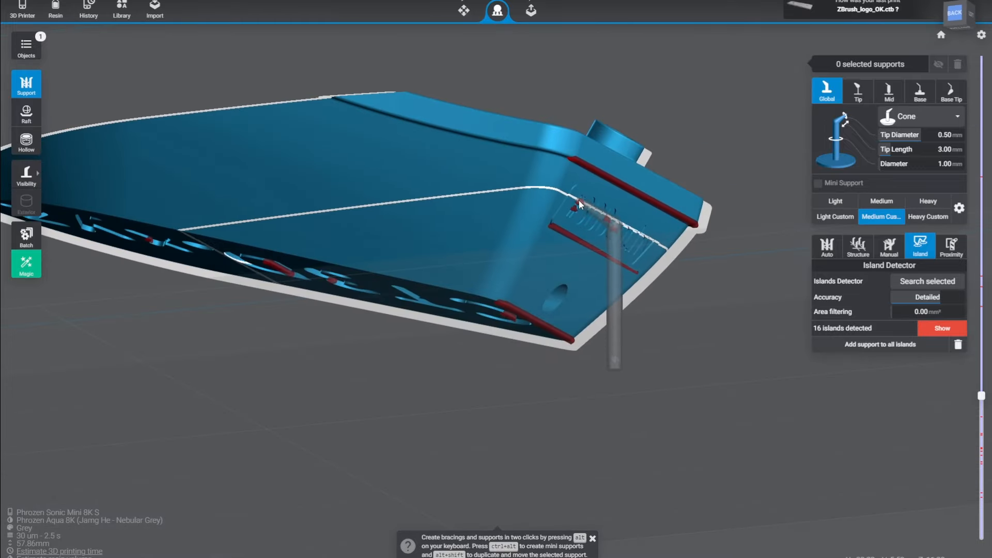
pyautogui.moveTo(732, 368); pyautogui.dragTo(599, 369)
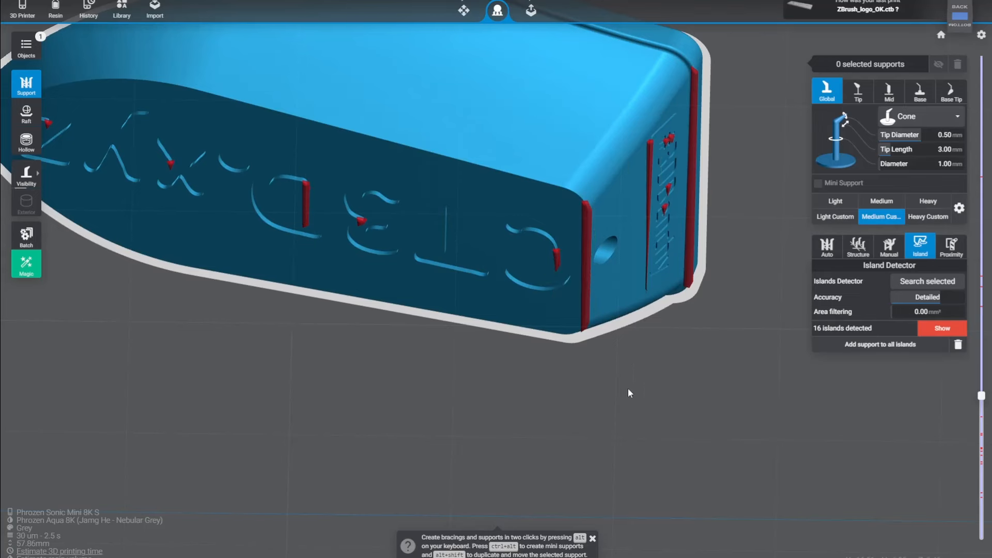
pyautogui.moveTo(627, 388); pyautogui.dragTo(446, 353)
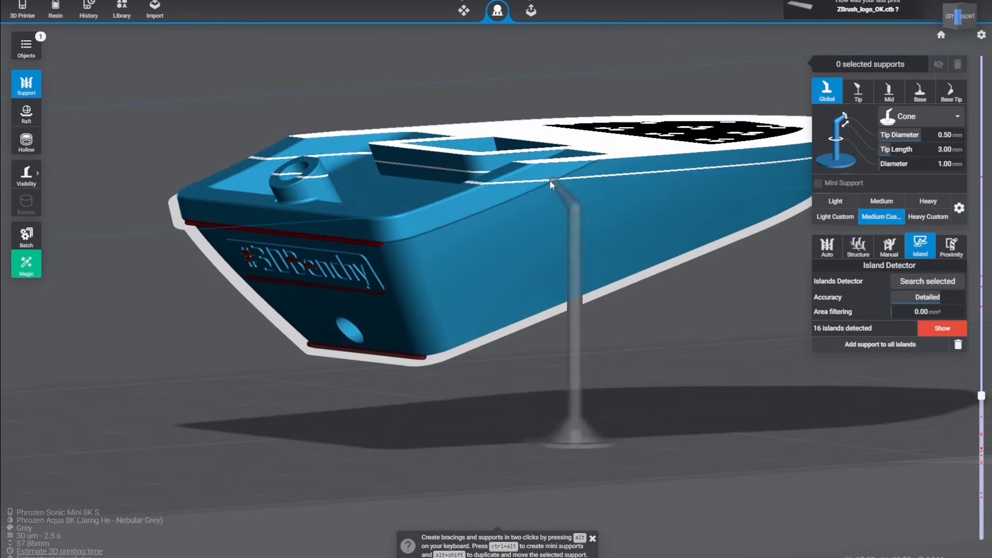
pyautogui.moveTo(594, 380); pyautogui.dragTo(527, 409)
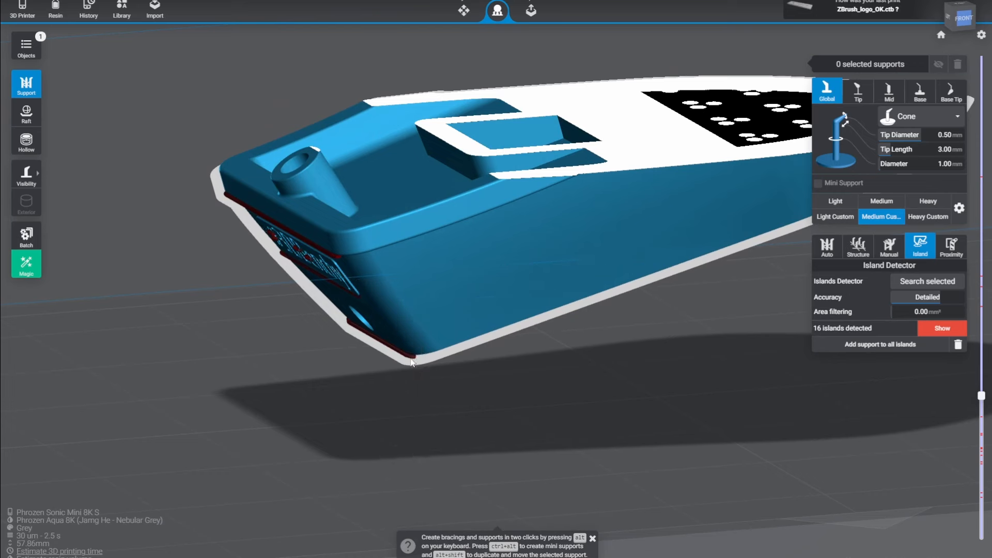
pyautogui.moveTo(433, 372); pyautogui.dragTo(411, 355)
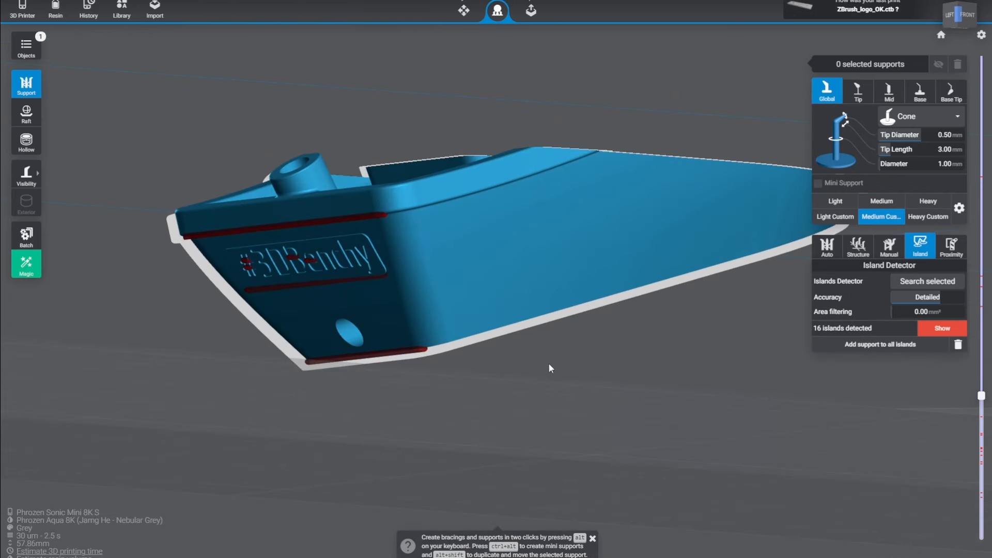
pyautogui.moveTo(549, 365); pyautogui.dragTo(492, 388)
pyautogui.scroll(-5, 522, 378)
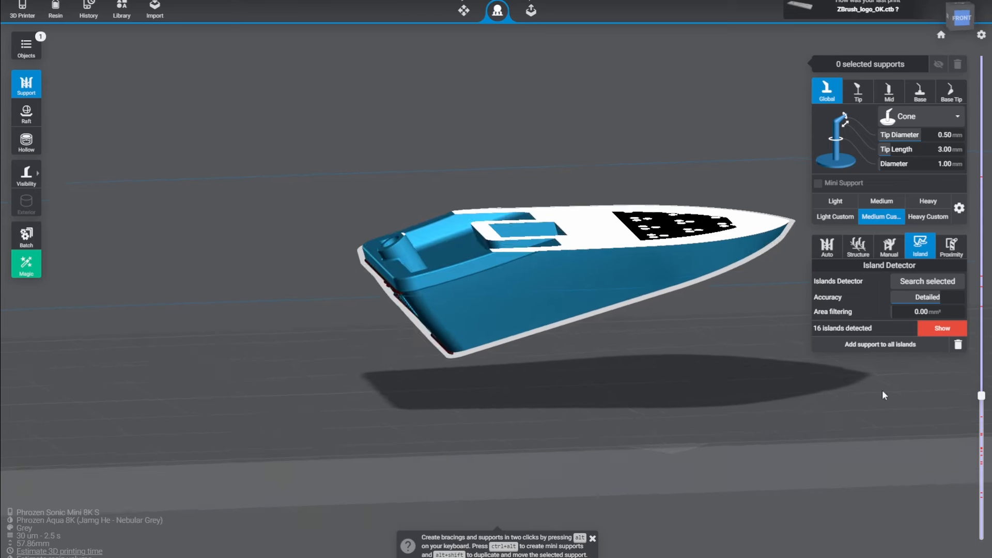
# Step: Restore the full-height layer preview and go through the detected islands one by one up to island 6
pyautogui.moveTo(981, 395); pyautogui.dragTo(981, 56)
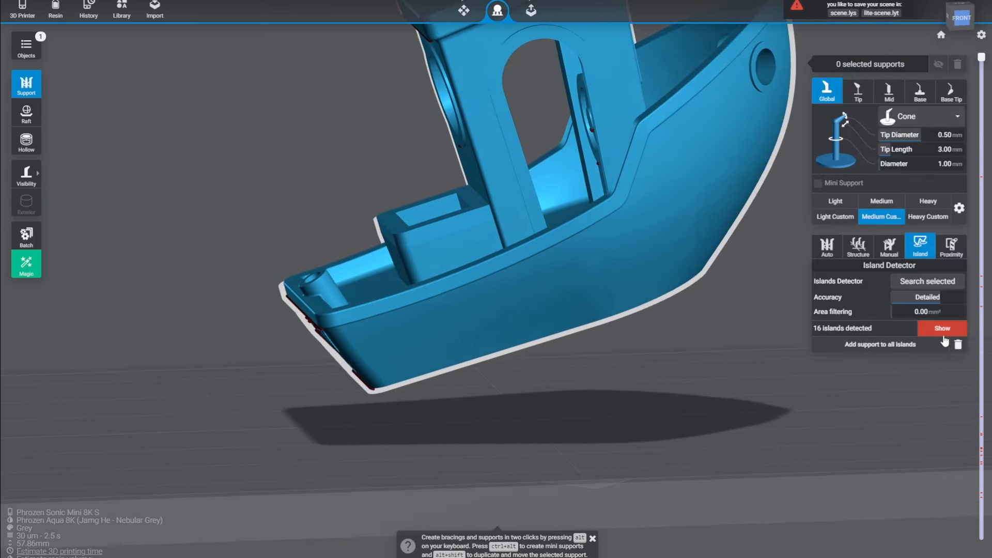
pyautogui.click(945, 330)
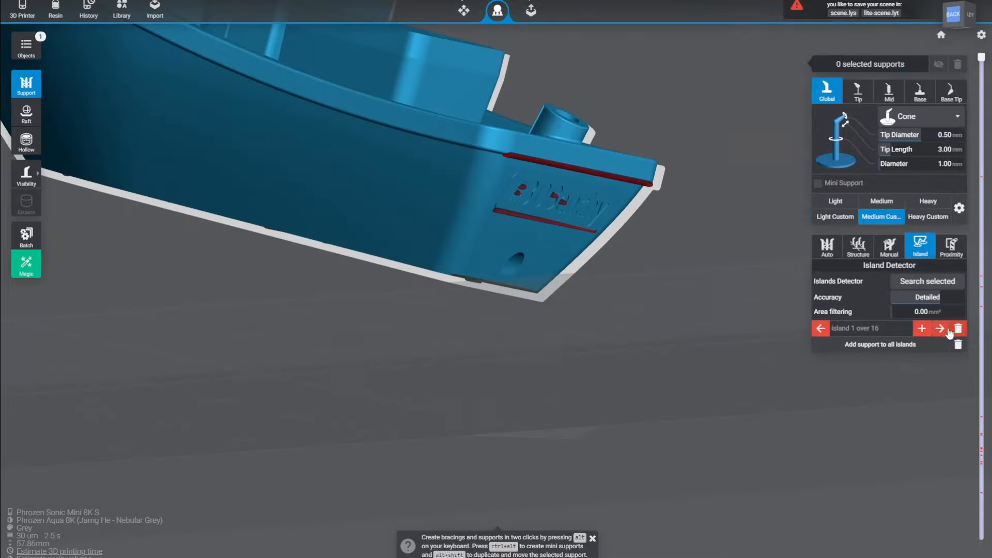
pyautogui.click(939, 330)
pyautogui.click(939, 329)
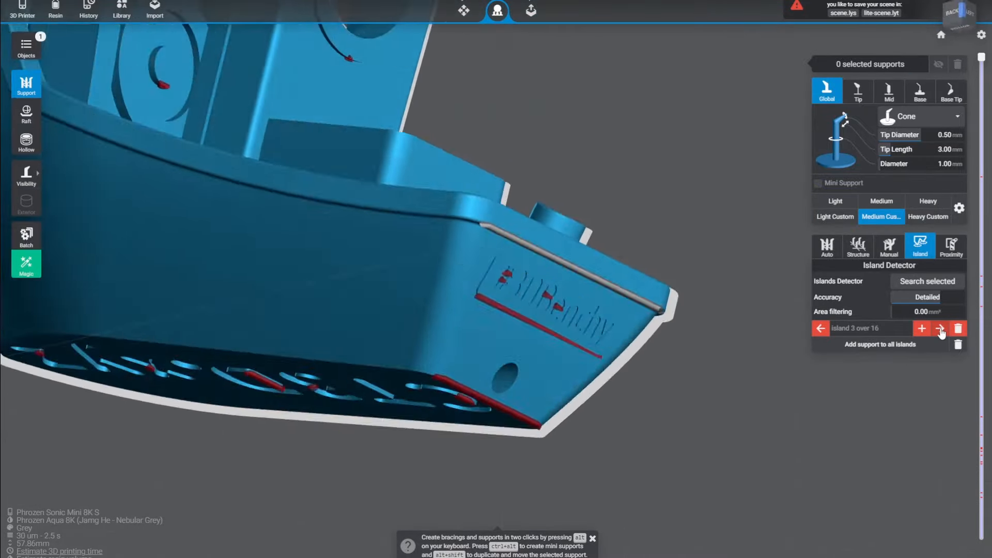
pyautogui.click(940, 329)
pyautogui.click(940, 329)
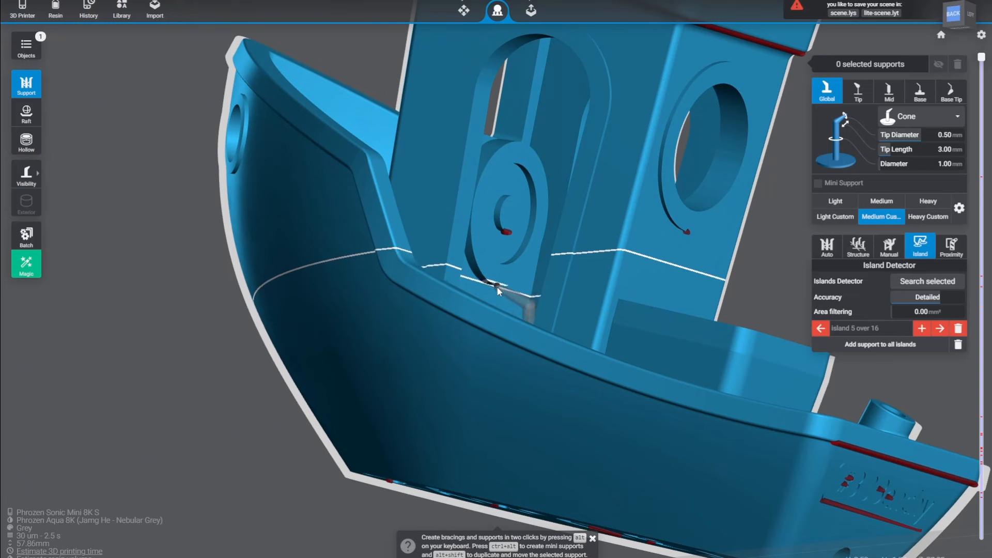
pyautogui.click(940, 329)
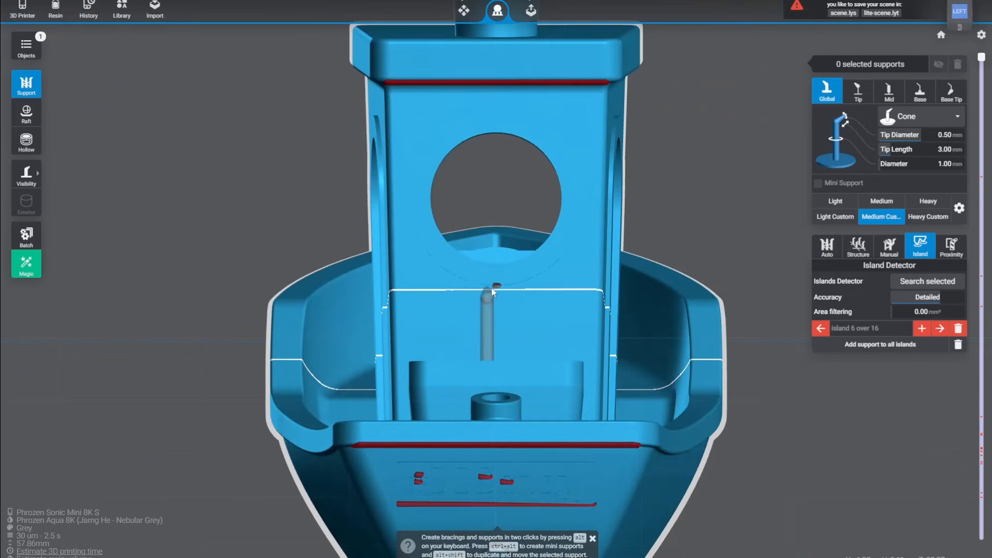
# Step: Examine island 6 beneath the wheelhouse's round rear window and the whole tilted boat from several sides
pyautogui.moveTo(767, 432); pyautogui.dragTo(793, 439, button='right')
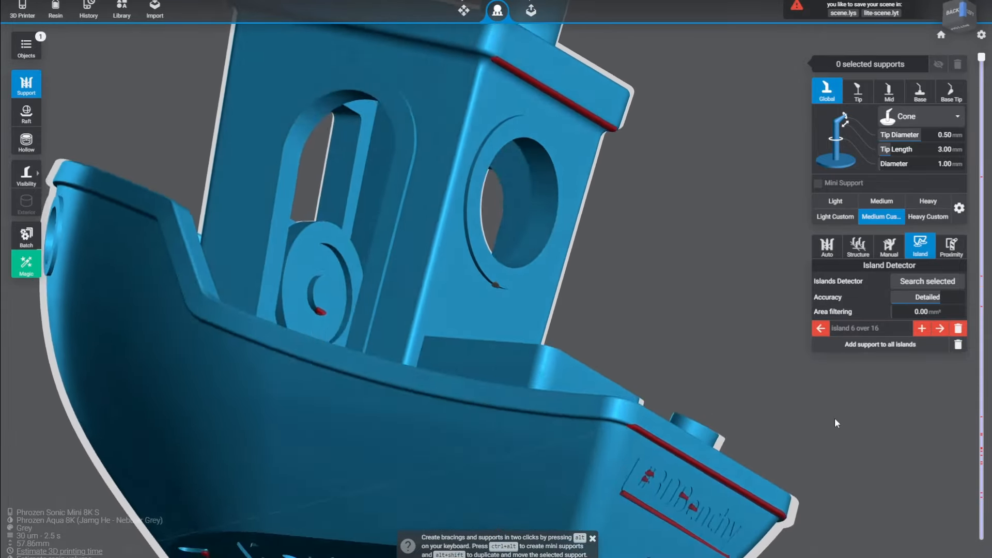
pyautogui.scroll(-6, 706, 410)
pyautogui.moveTo(702, 405); pyautogui.dragTo(545, 438)
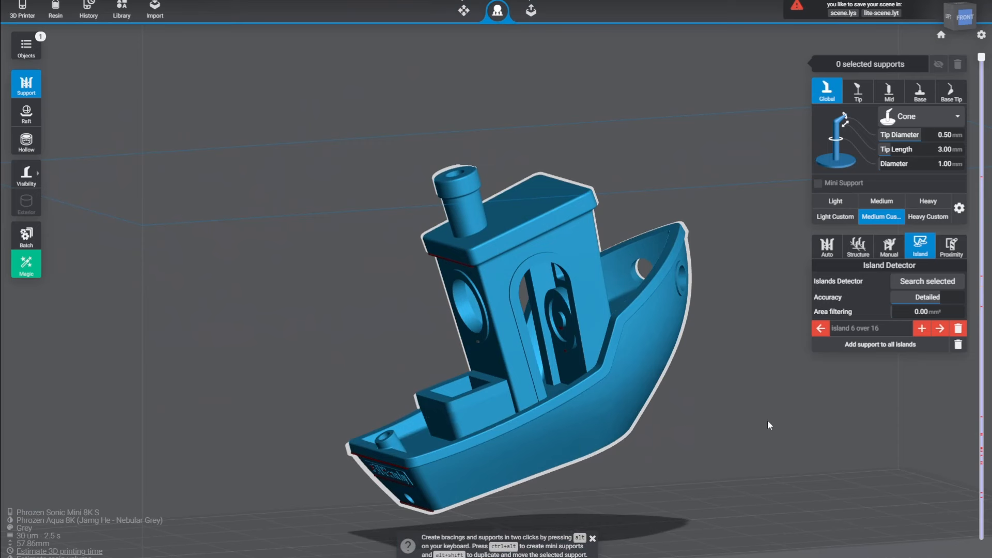
pyautogui.moveTo(738, 378); pyautogui.dragTo(645, 357)
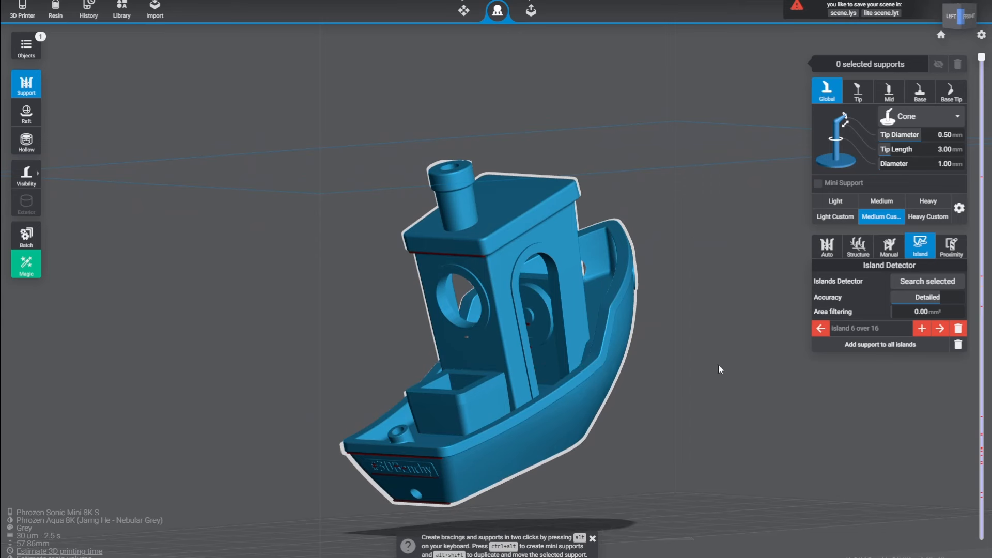
pyautogui.moveTo(718, 363); pyautogui.dragTo(693, 361)
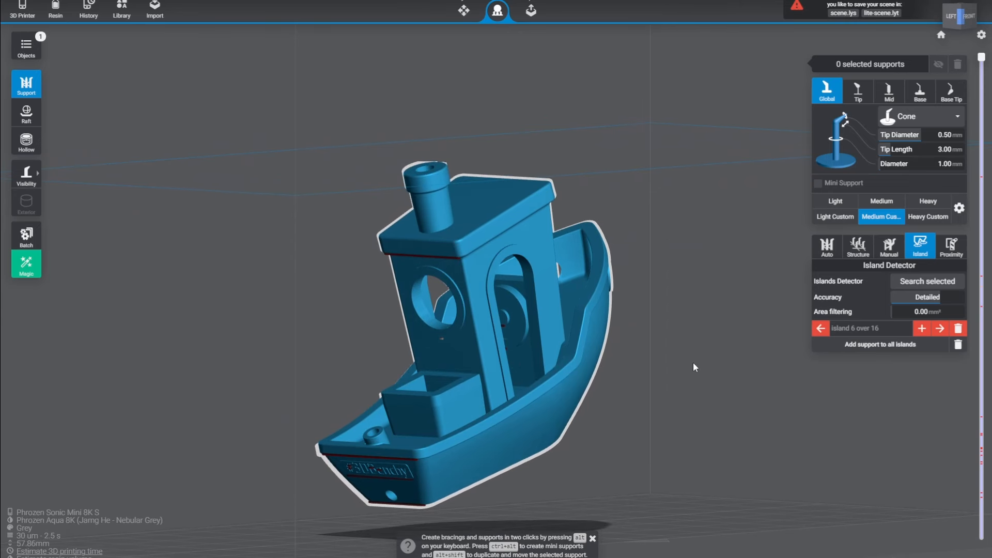
pyautogui.moveTo(693, 361); pyautogui.dragTo(626, 322)
pyautogui.scroll(-5, 672, 333)
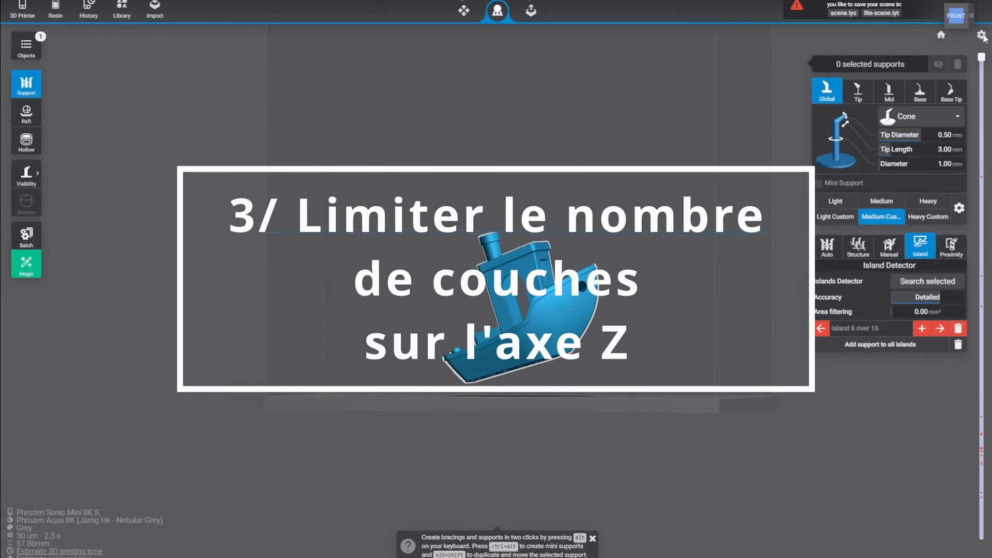
# Step: Check the tilted boat's top layer and total height, and compare its height from different viewing angles
pyautogui.moveTo(981, 55)
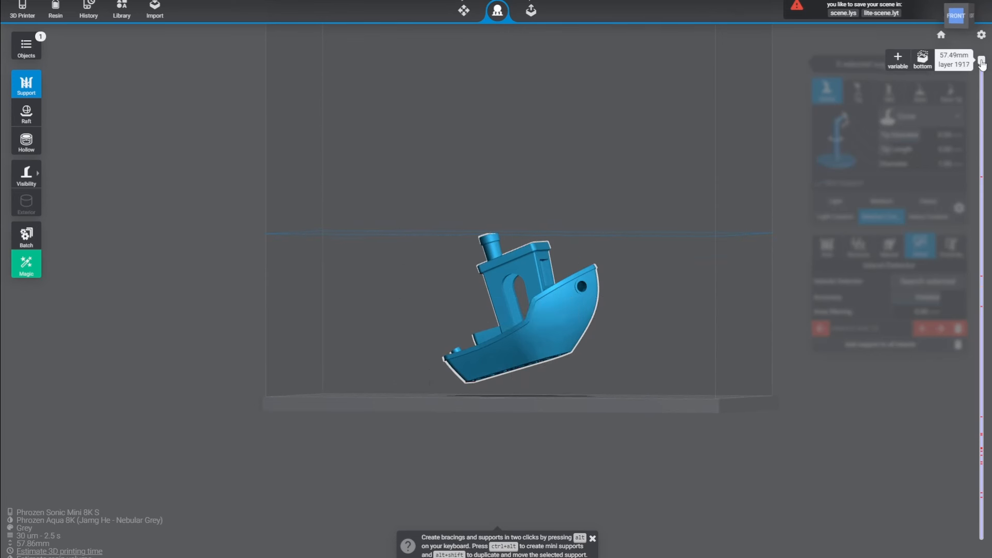
pyautogui.moveTo(982, 56); pyautogui.dragTo(936, 17)
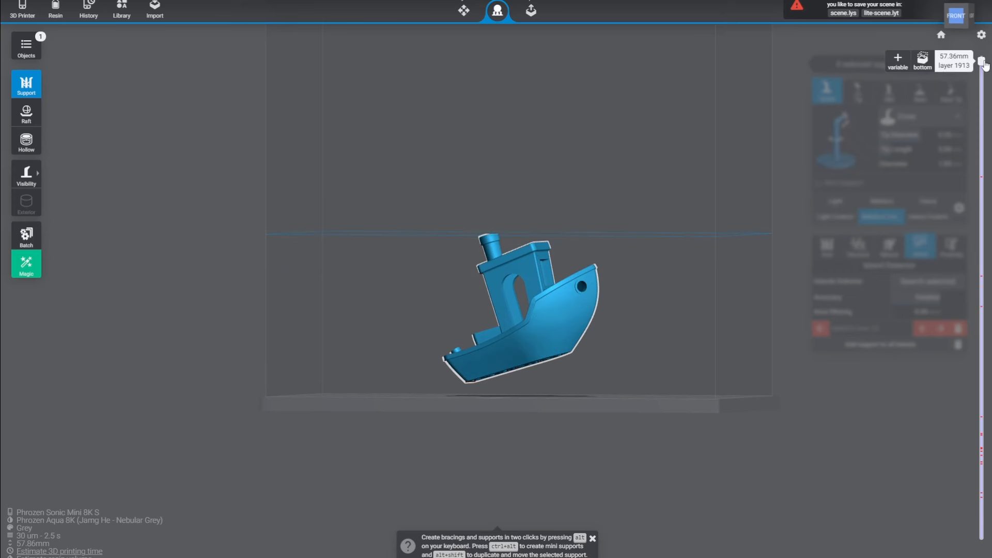
pyautogui.moveTo(608, 222); pyautogui.dragTo(618, 221, button='right')
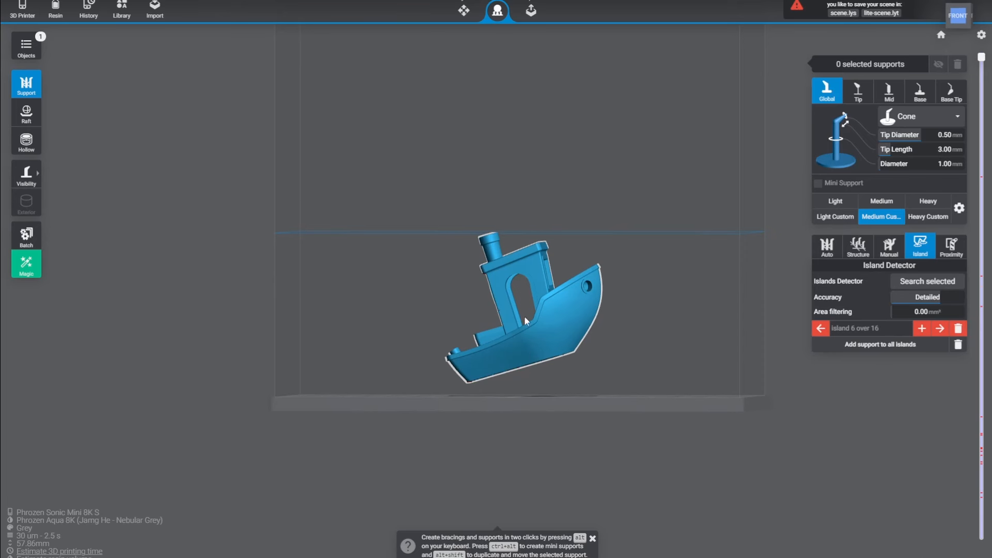
pyautogui.moveTo(525, 316); pyautogui.dragTo(563, 309, button='right')
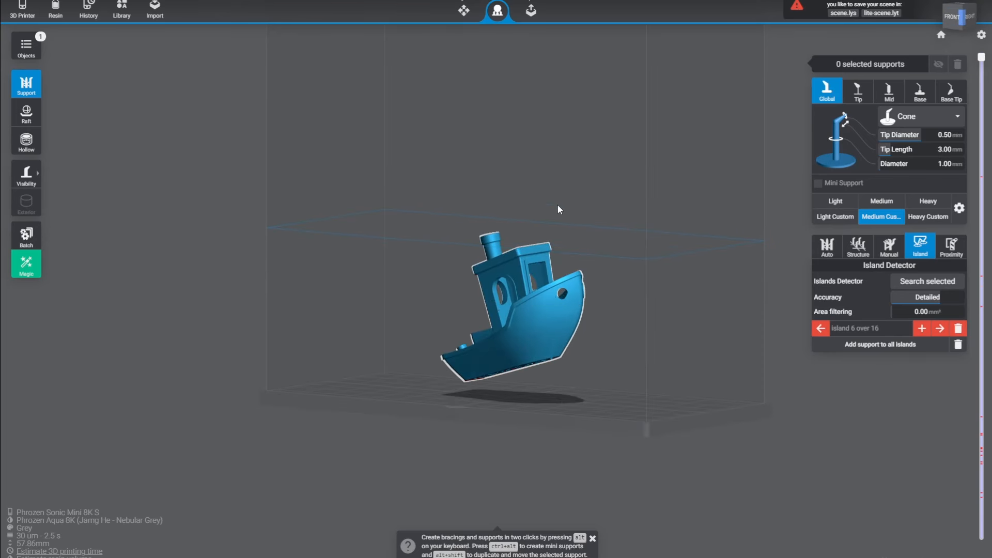
pyautogui.moveTo(532, 218); pyautogui.dragTo(548, 181, button='right')
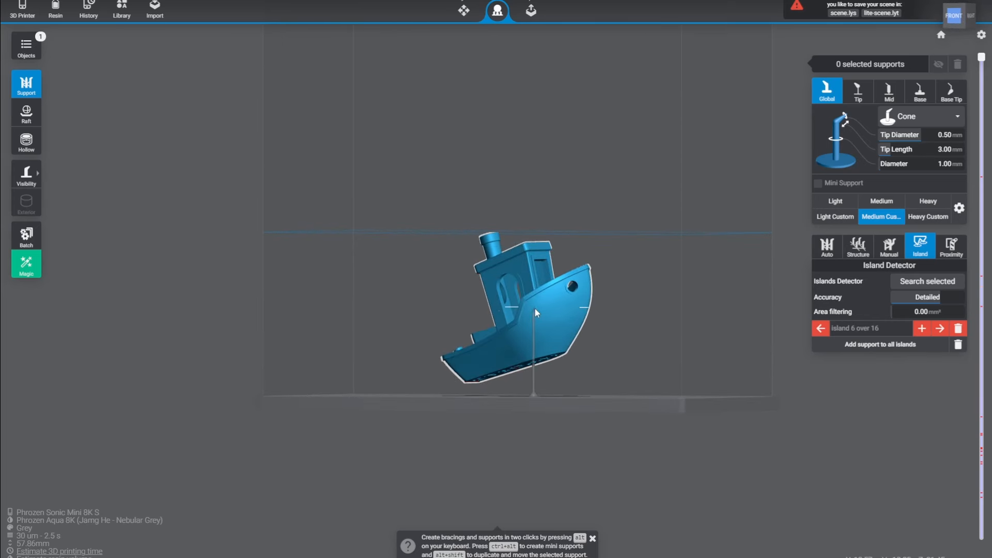
# Step: Try a steep rotation of the boat to about -68.22° on Y and check the resulting top layer and height
pyautogui.click(464, 10)
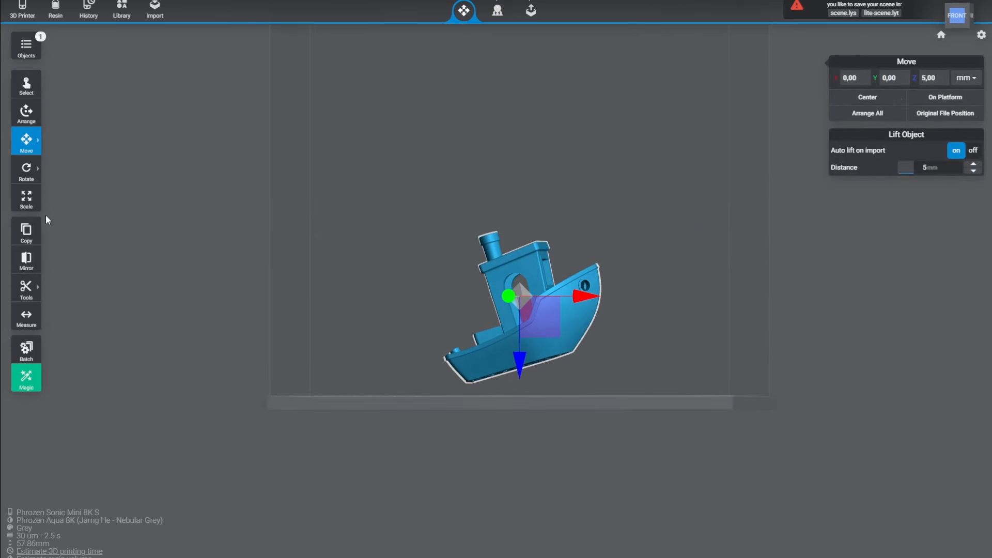
pyautogui.click(32, 170)
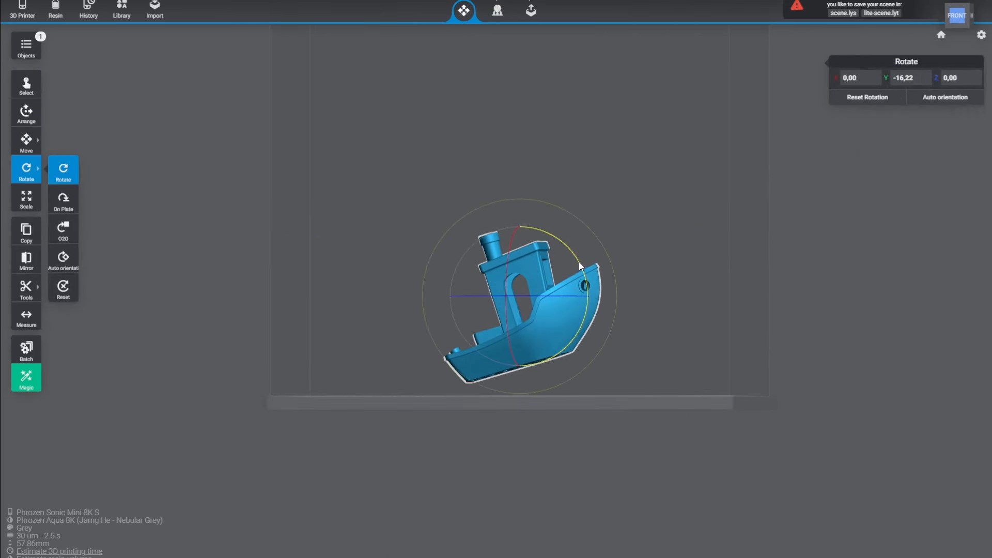
pyautogui.moveTo(579, 266); pyautogui.dragTo(455, 194)
pyautogui.click(497, 16)
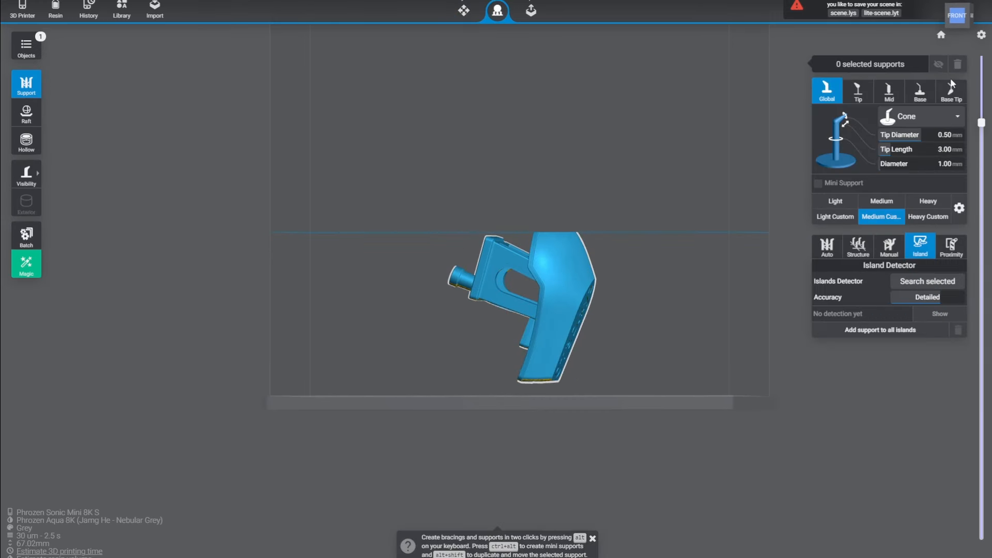
pyautogui.moveTo(981, 123); pyautogui.dragTo(982, 58)
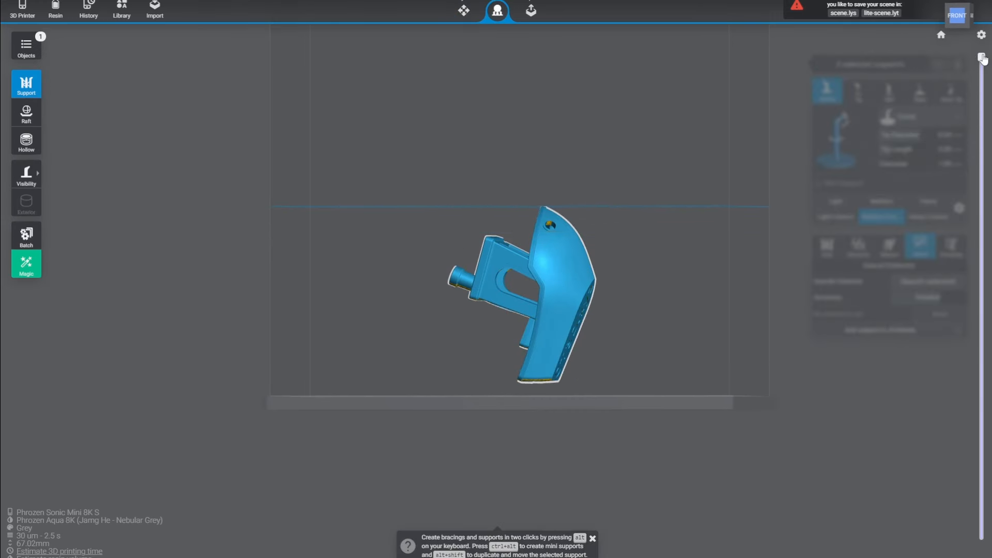
pyautogui.moveTo(984, 61)
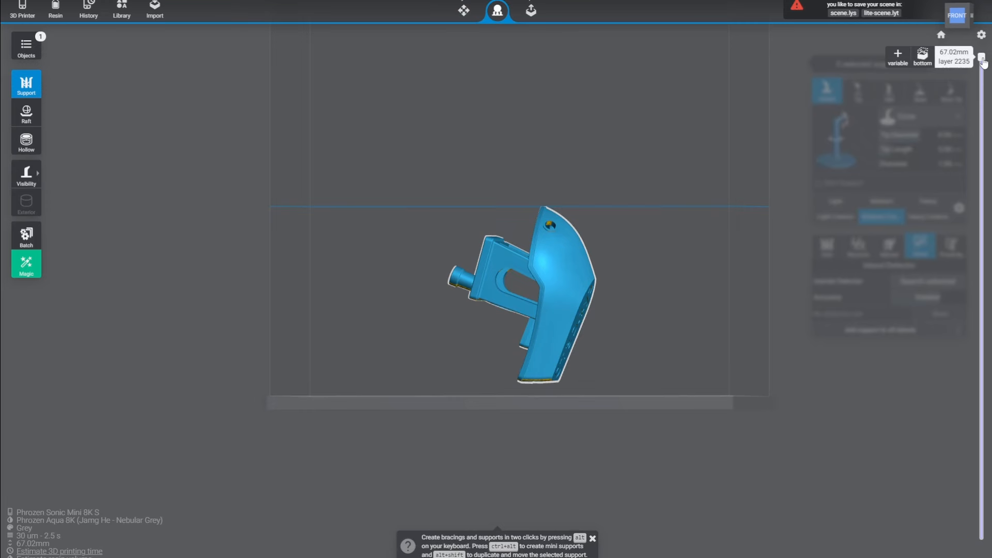
# Step: Bring the boat back to a slight bow-up tilt and roll it sideways to about X -44.41, Y -5.80, Z 5.66
pyautogui.click(469, 12)
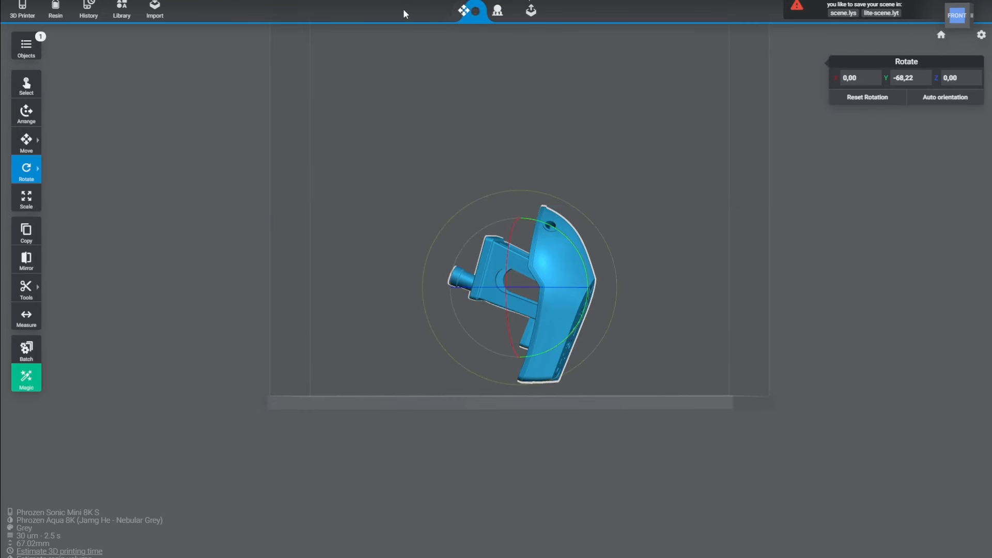
pyautogui.moveTo(534, 219); pyautogui.dragTo(603, 296)
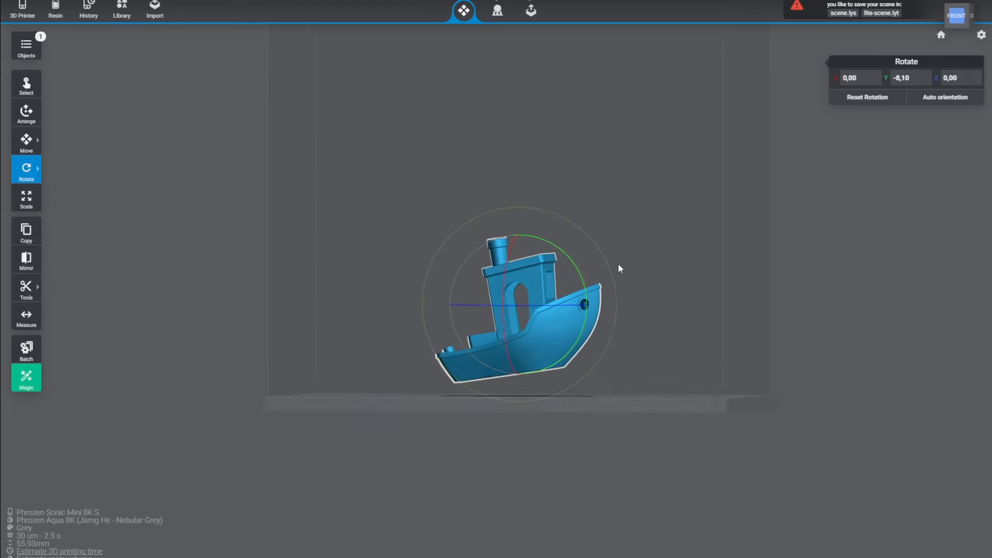
pyautogui.moveTo(496, 274); pyautogui.dragTo(511, 216)
pyautogui.moveTo(469, 215); pyautogui.dragTo(622, 215, button='right')
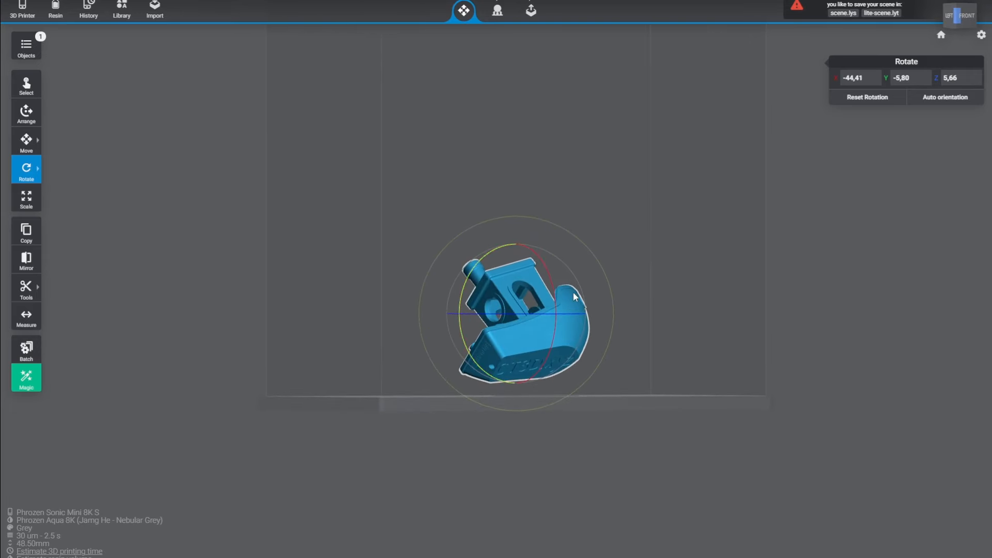
pyautogui.moveTo(613, 254); pyautogui.dragTo(469, 237, button='right')
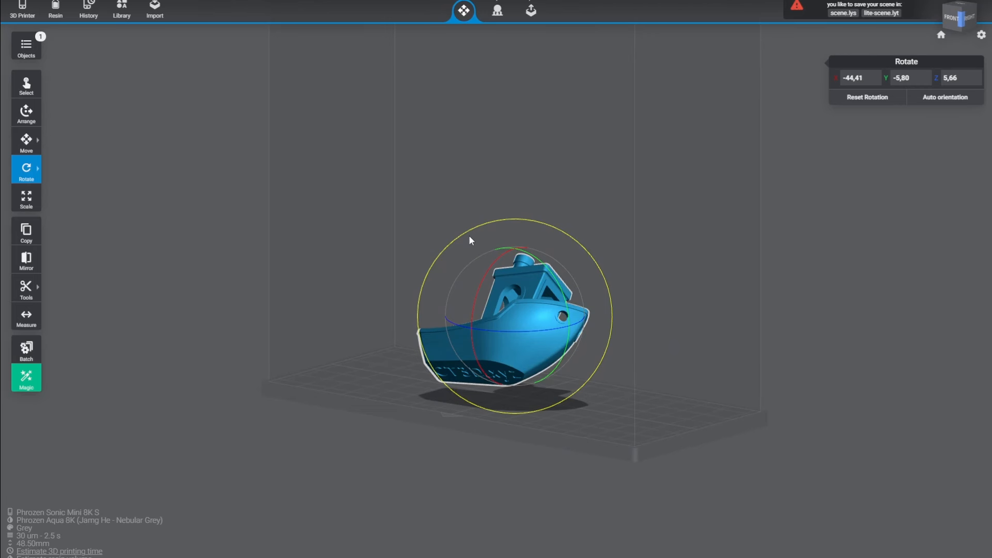
pyautogui.click(469, 240)
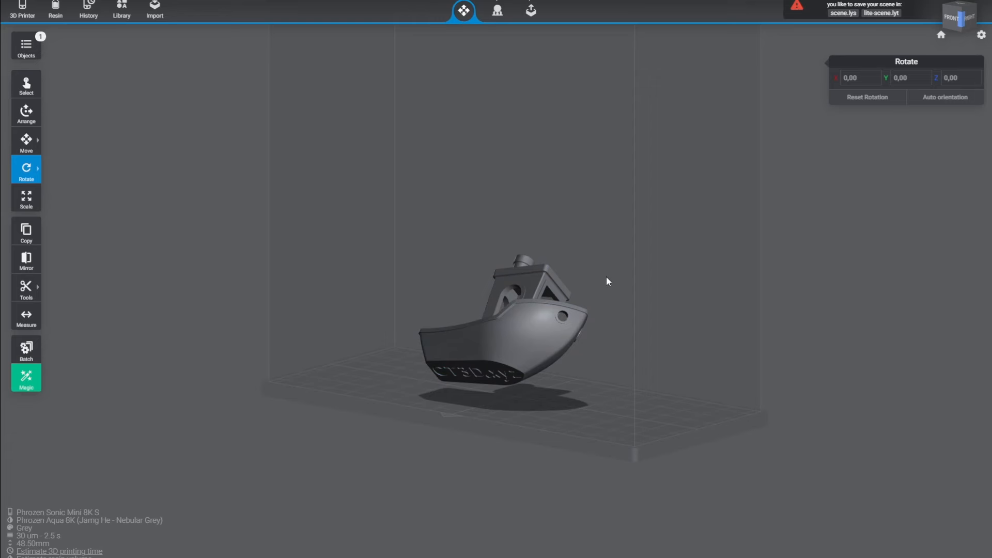
# Step: Reselect the boat and rotate it back nearly upright, to about X -1.48, Y -8.09, Z 0.21
pyautogui.moveTo(614, 291); pyautogui.dragTo(436, 178)
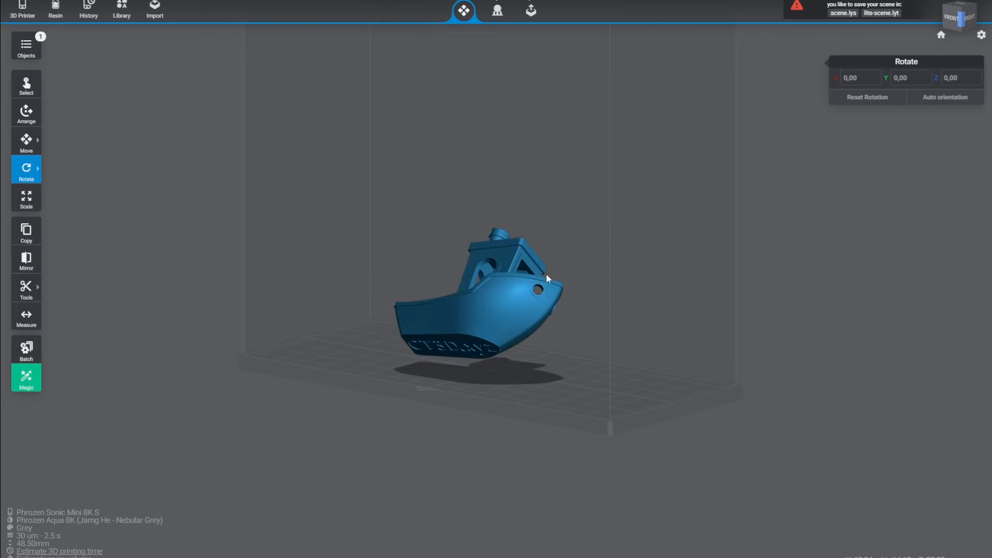
pyautogui.moveTo(651, 258); pyautogui.dragTo(716, 263)
pyautogui.click(563, 308)
pyautogui.scroll(3, 562, 310)
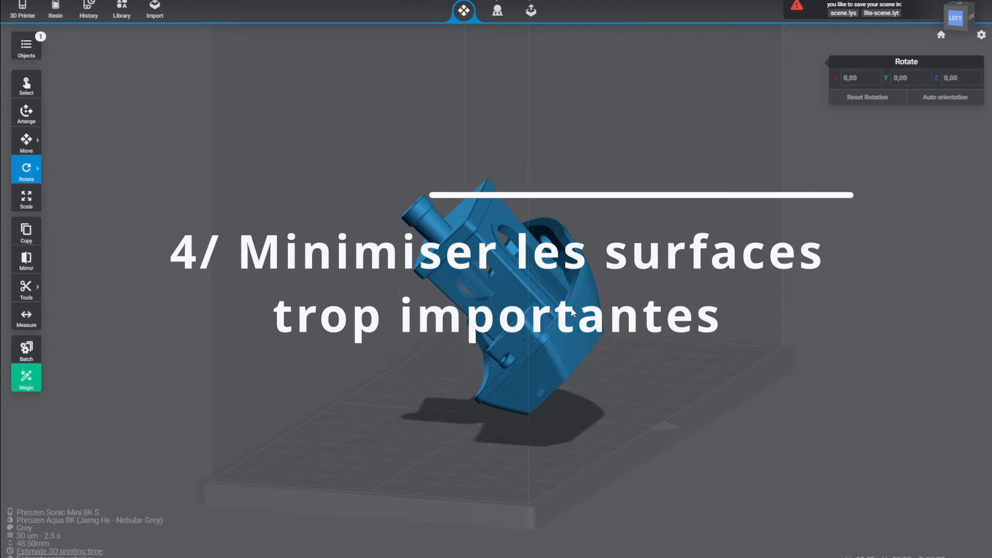
pyautogui.moveTo(535, 226); pyautogui.dragTo(568, 274)
pyautogui.moveTo(626, 304); pyautogui.dragTo(673, 248)
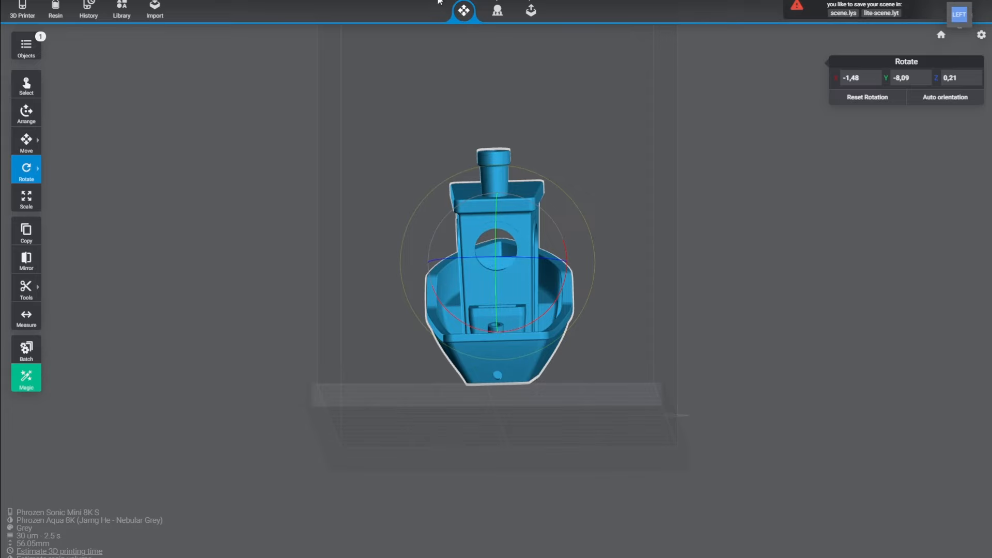
# Step: Slice through the nearly upright boat at several heights and examine how much solid surface its hull layers contain
pyautogui.click(497, 10)
pyautogui.moveTo(983, 310)
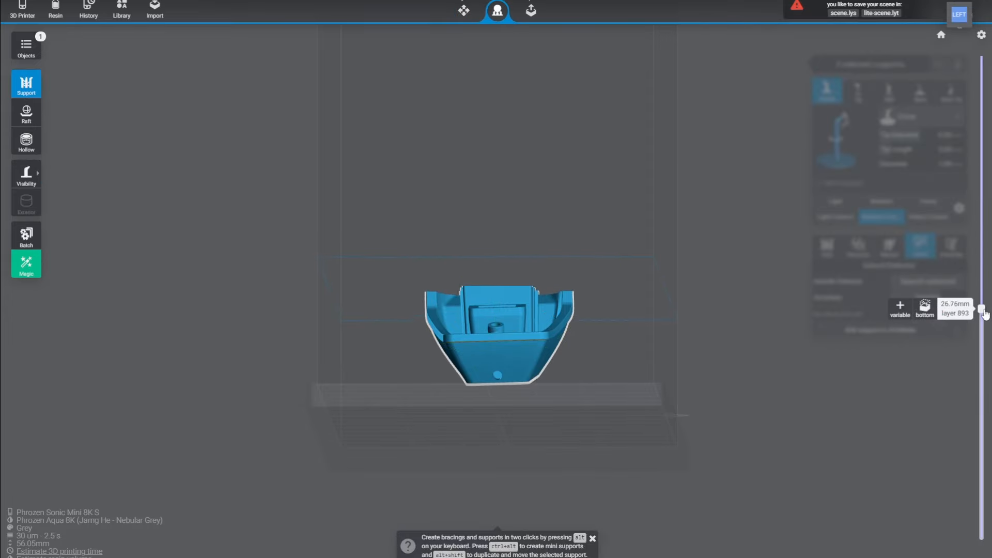
pyautogui.moveTo(984, 311); pyautogui.dragTo(984, 380)
pyautogui.moveTo(800, 318); pyautogui.dragTo(930, 409, button='right')
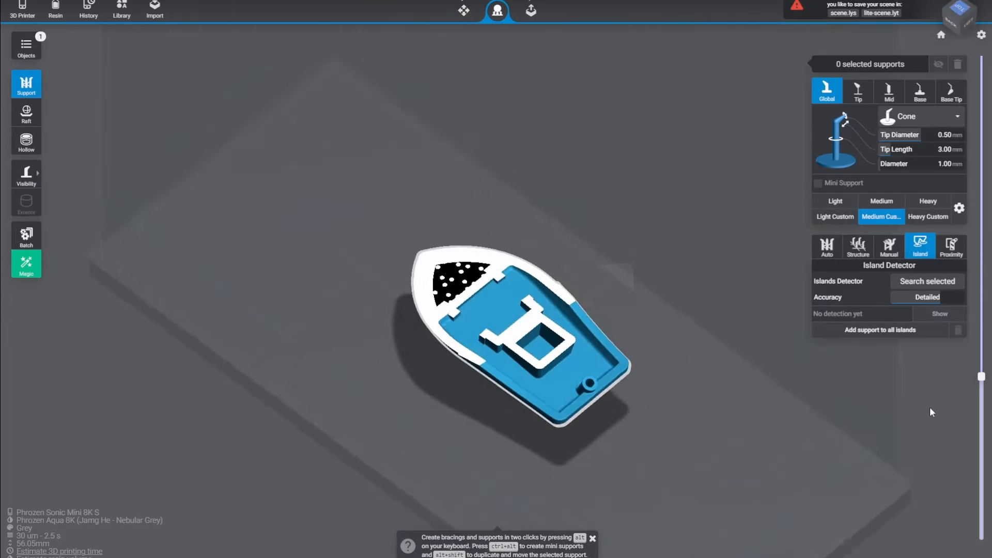
pyautogui.moveTo(981, 376); pyautogui.dragTo(982, 416)
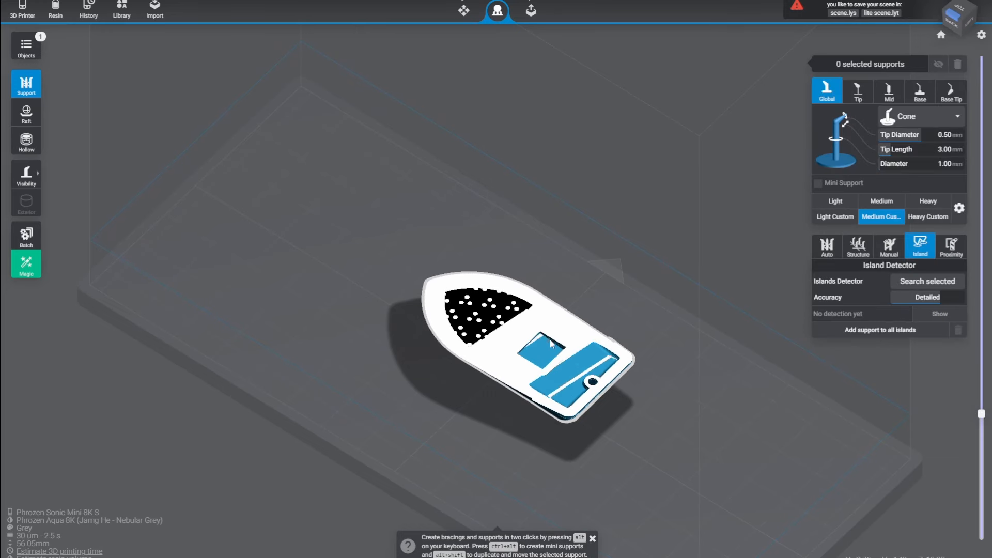
pyautogui.moveTo(625, 308); pyautogui.dragTo(591, 429)
pyautogui.moveTo(690, 266); pyautogui.dragTo(692, 243)
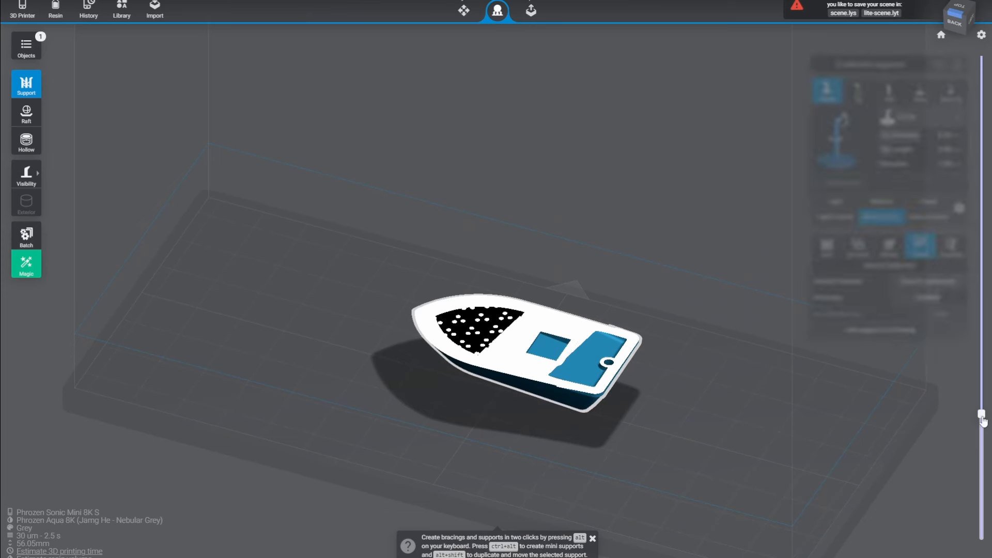
pyautogui.moveTo(982, 413); pyautogui.dragTo(978, 78)
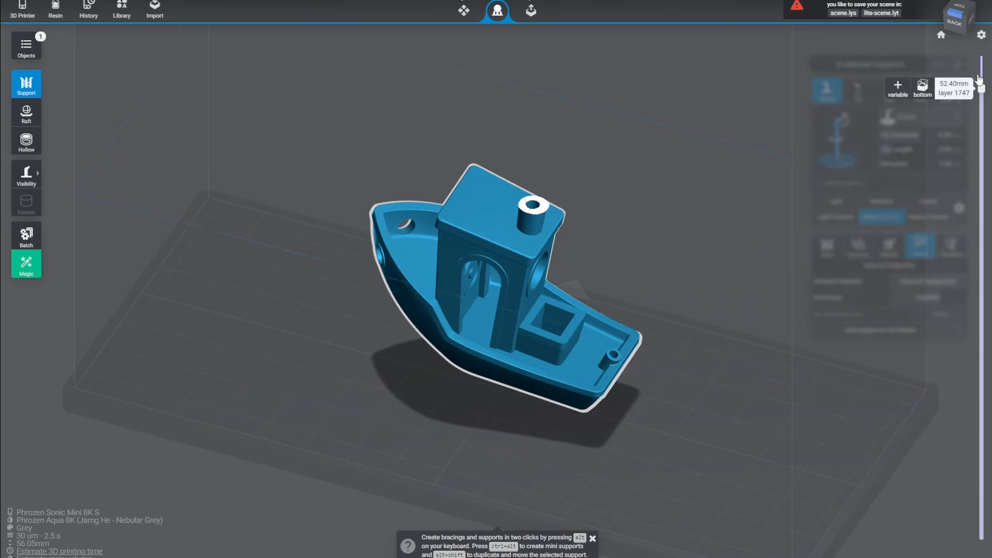
# Step: Rotate the boat sideways with its bow raised to about X 34.19, Y -18.14, Z -4.63, and slightly refine the tilt
pyautogui.click(463, 11)
pyautogui.moveTo(481, 263); pyautogui.dragTo(546, 316)
pyautogui.moveTo(557, 266); pyautogui.dragTo(346, 282)
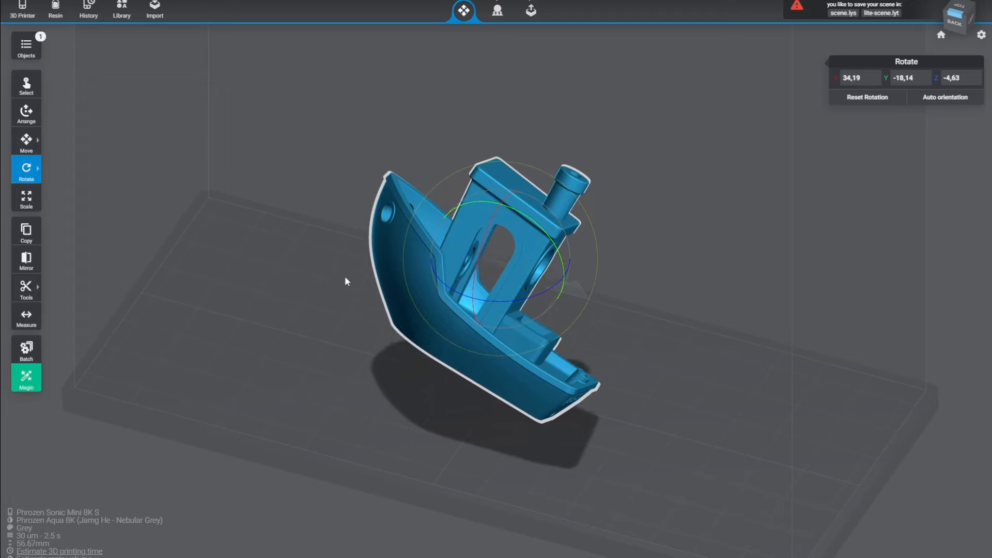
pyautogui.moveTo(575, 319); pyautogui.dragTo(683, 225)
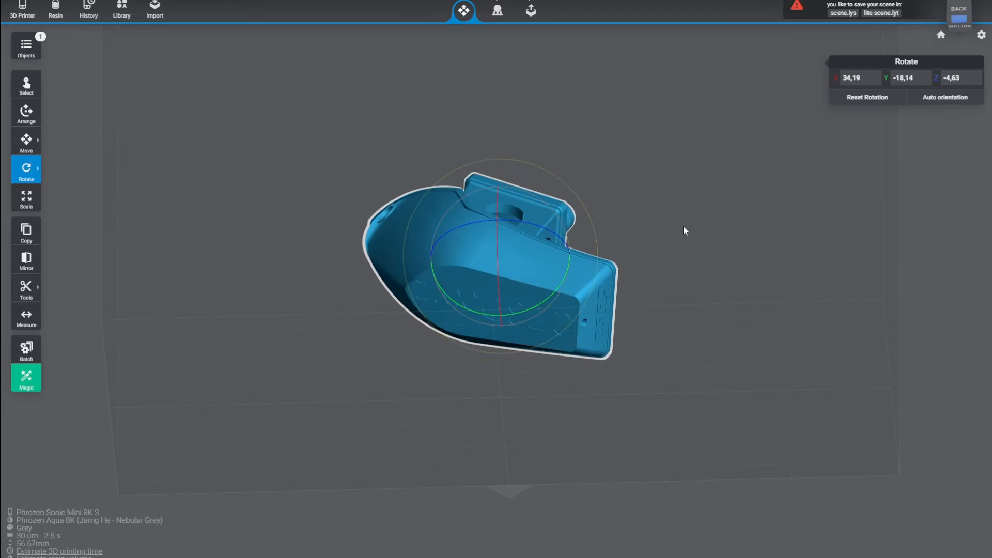
pyautogui.moveTo(536, 261); pyautogui.dragTo(549, 321)
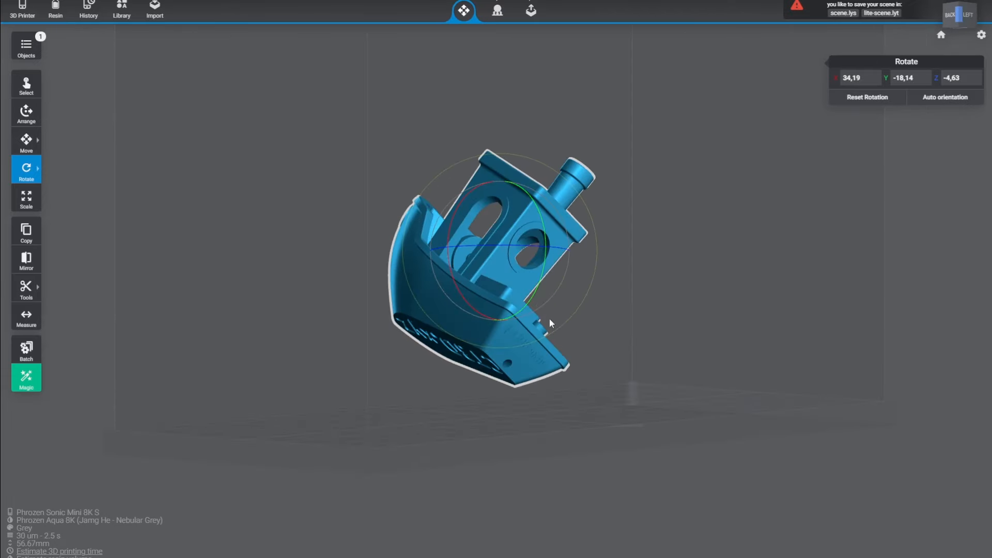
pyautogui.moveTo(611, 290); pyautogui.dragTo(543, 314)
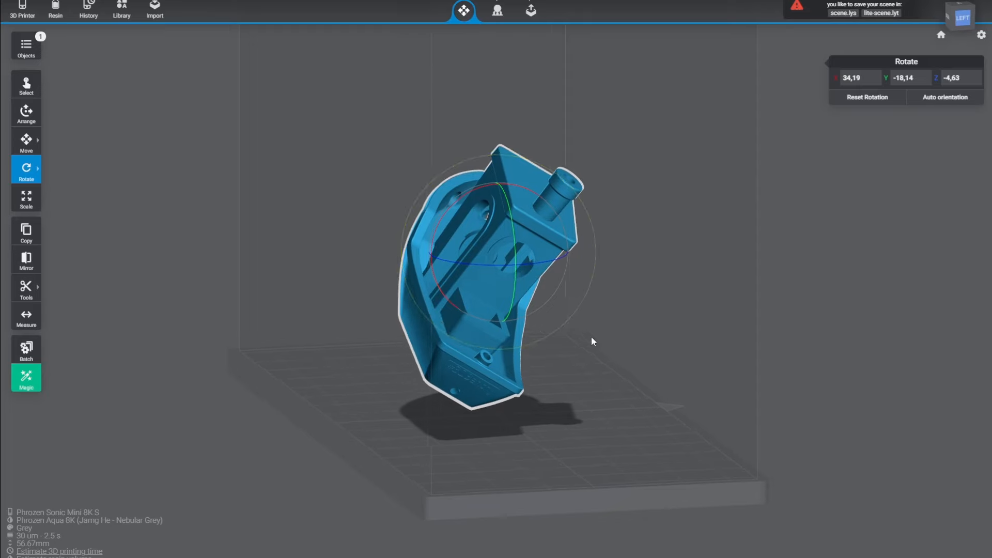
pyautogui.moveTo(593, 236); pyautogui.dragTo(596, 243)
pyautogui.moveTo(587, 306); pyautogui.dragTo(715, 345)
# Step: Step down through the layers of the tilted boat and examine the printed surface area from above
pyautogui.click(497, 10)
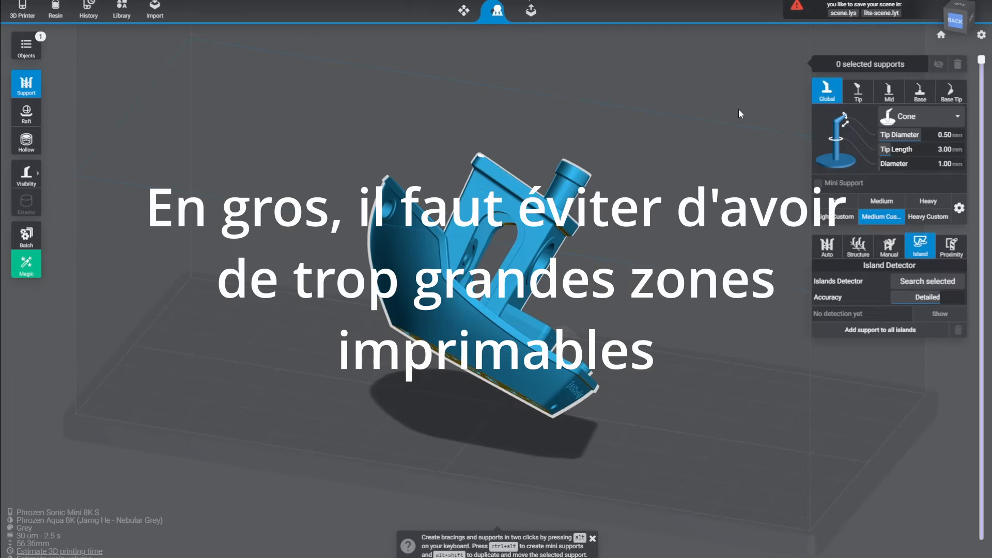
pyautogui.moveTo(980, 59); pyautogui.dragTo(953, 284)
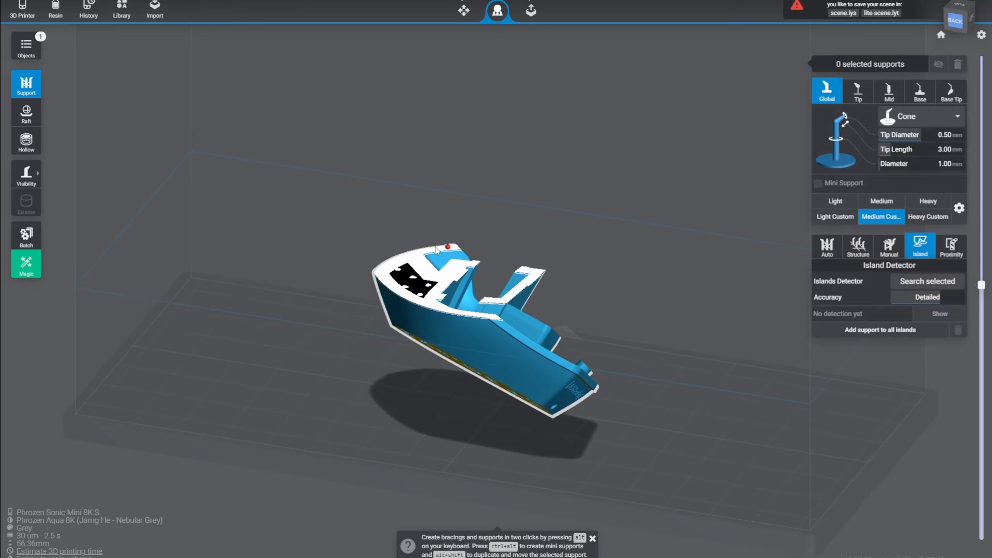
pyautogui.moveTo(520, 216); pyautogui.dragTo(485, 279)
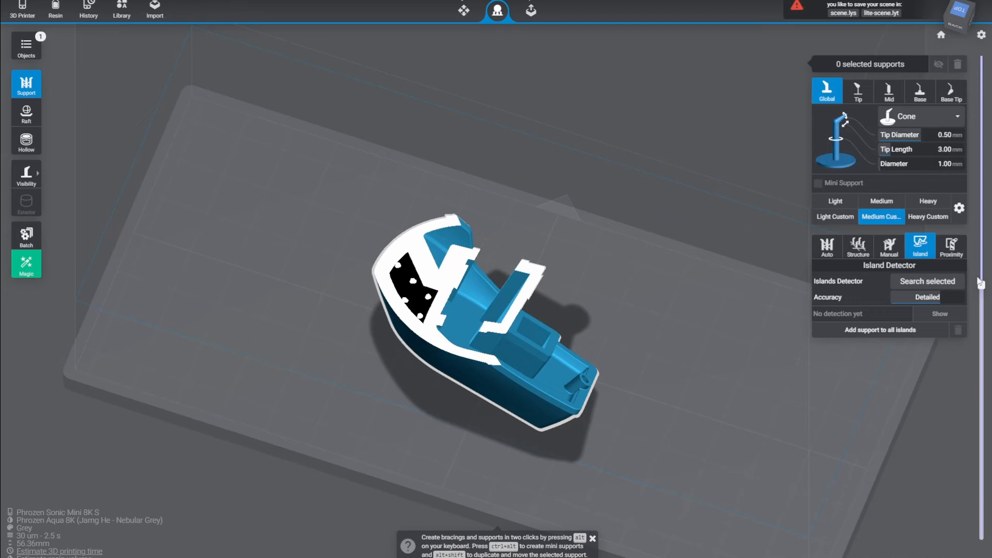
pyautogui.moveTo(980, 285); pyautogui.dragTo(929, 328)
pyautogui.moveTo(667, 399); pyautogui.dragTo(464, 194)
pyautogui.moveTo(572, 293); pyautogui.dragTo(454, 321)
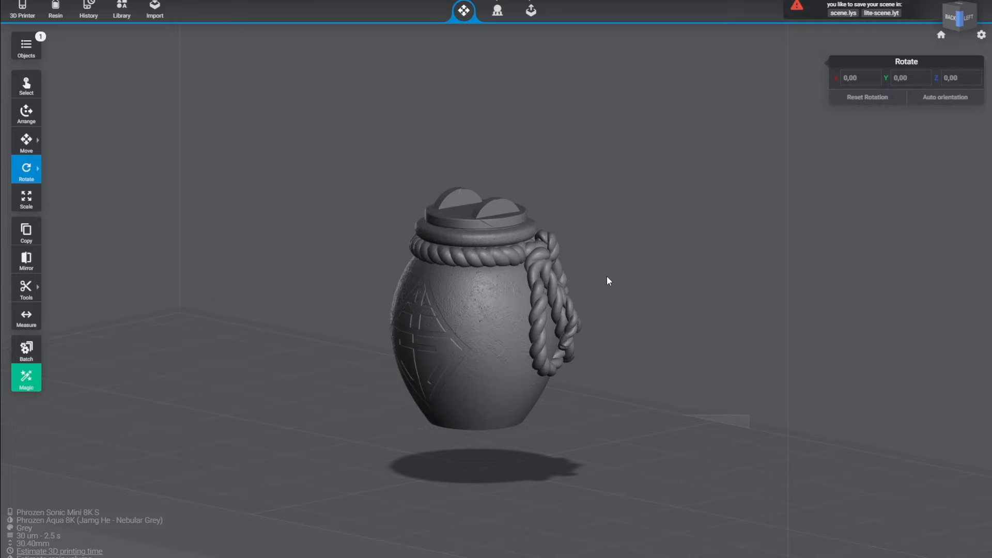
# Step: Select the jar model and examine its engraved symbol, rope, lid and underside from different sides
pyautogui.click(428, 290)
pyautogui.moveTo(631, 243); pyautogui.dragTo(560, 311)
pyautogui.scroll(5, 559, 310)
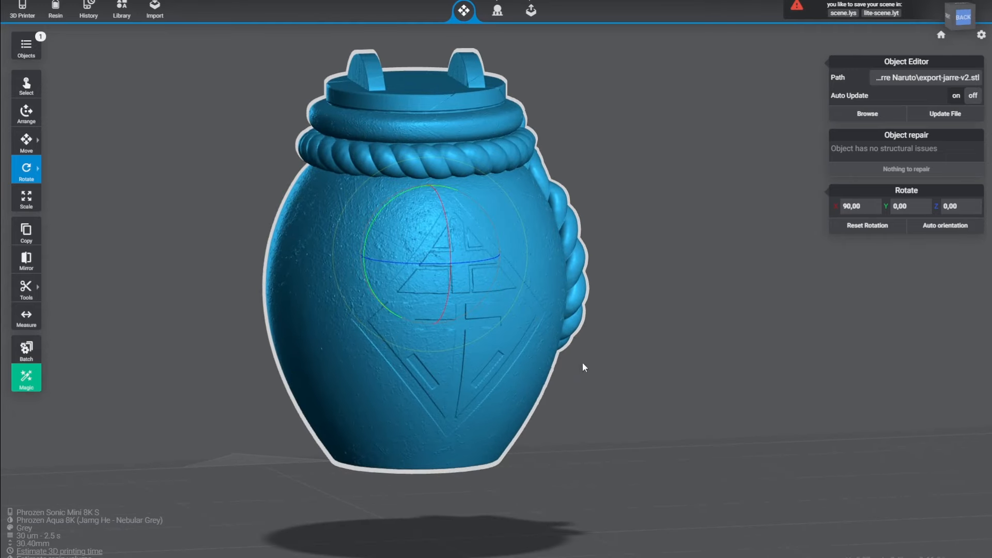
pyautogui.moveTo(582, 361); pyautogui.dragTo(693, 355)
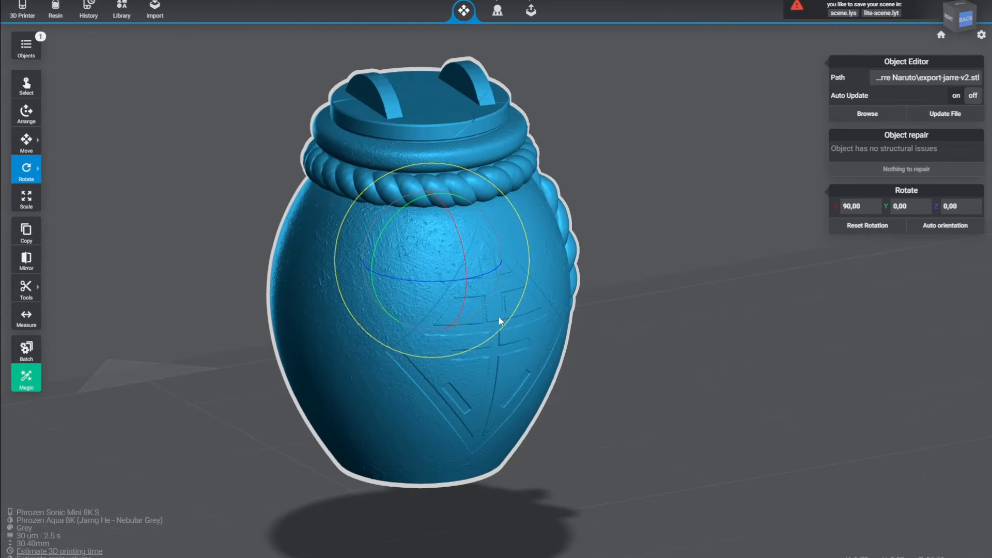
pyautogui.moveTo(615, 365); pyautogui.dragTo(366, 214)
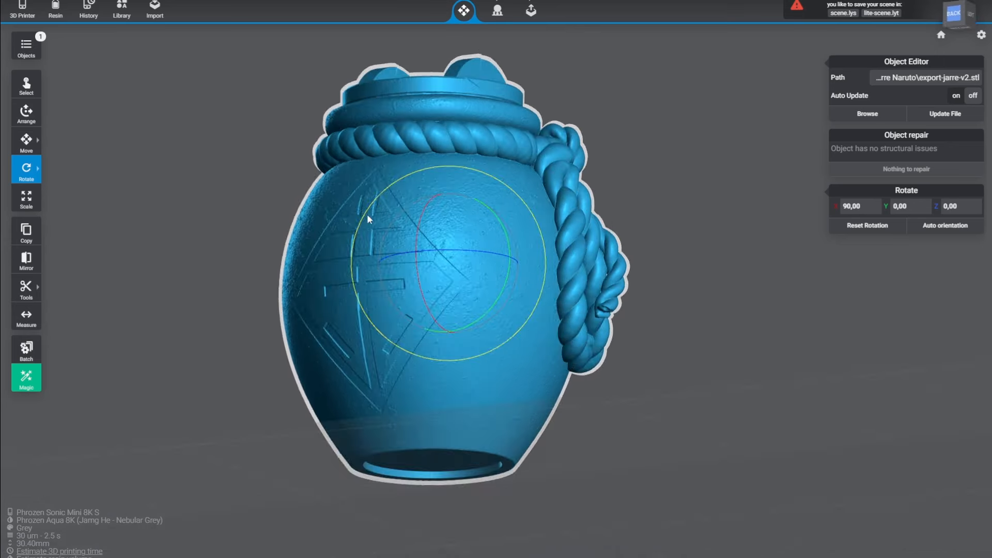
pyautogui.moveTo(224, 188); pyautogui.dragTo(432, 252)
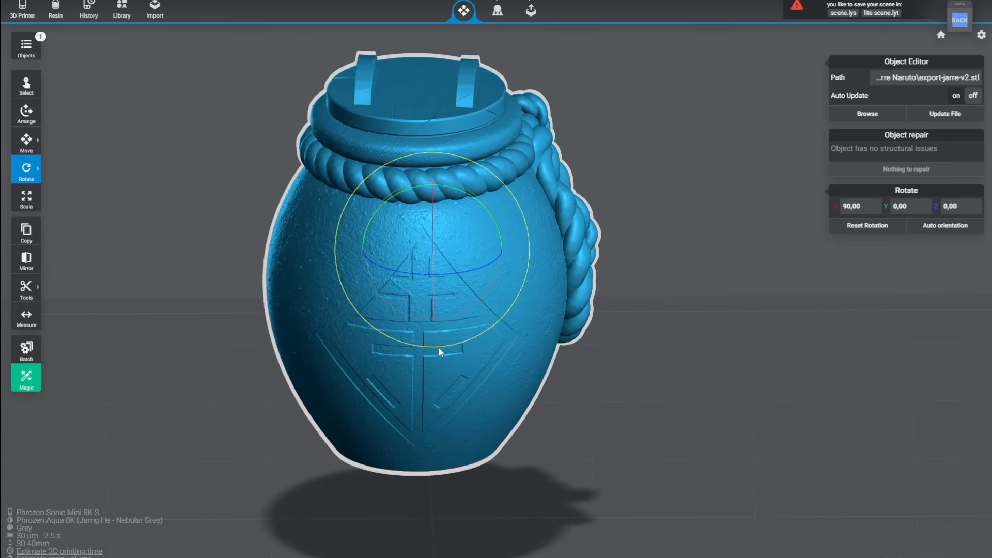
# Step: Lay the jar on its side with the engraving facing sideways, at about X 175.88, Y 55.05, Z 82.83
pyautogui.moveTo(621, 384); pyautogui.dragTo(444, 130)
pyautogui.scroll(-5, 555, 218)
pyautogui.moveTo(467, 292); pyautogui.dragTo(465, 267)
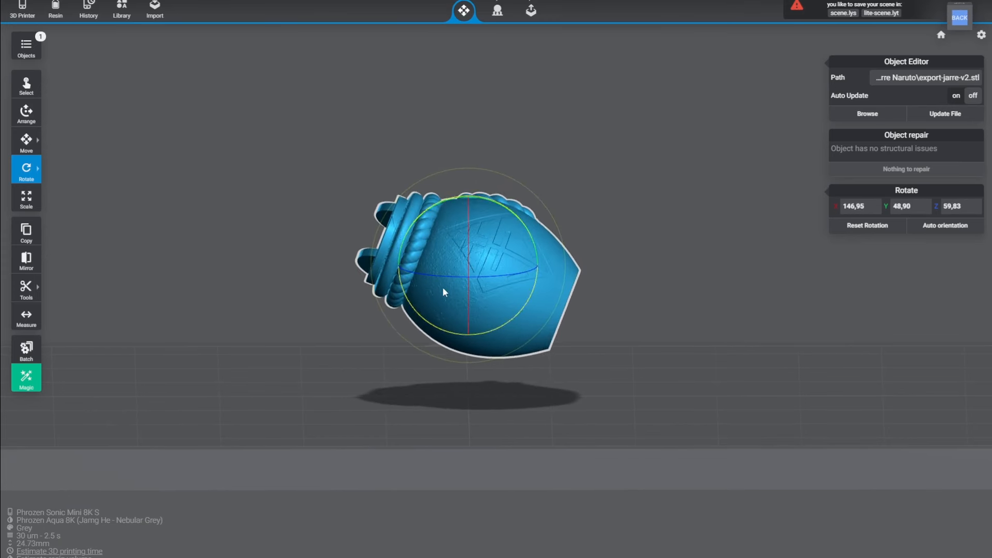
pyautogui.moveTo(610, 219); pyautogui.dragTo(660, 148, button='right')
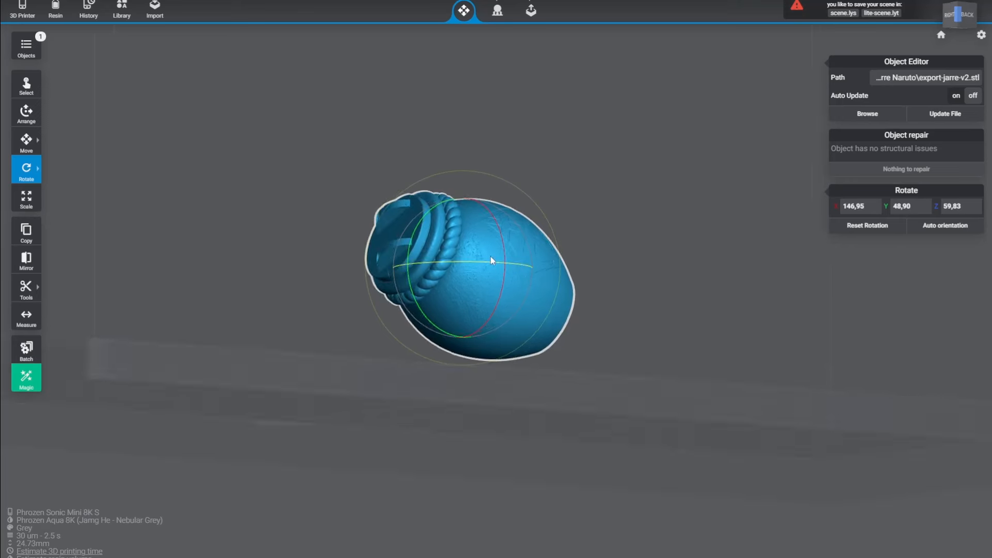
pyautogui.moveTo(710, 228); pyautogui.dragTo(491, 240, button='right')
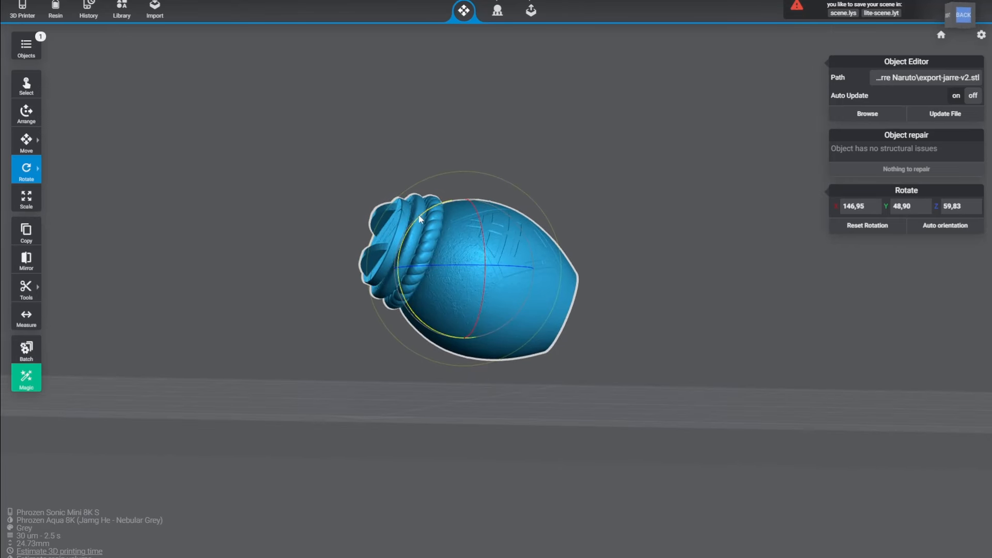
pyautogui.moveTo(418, 218); pyautogui.dragTo(432, 231)
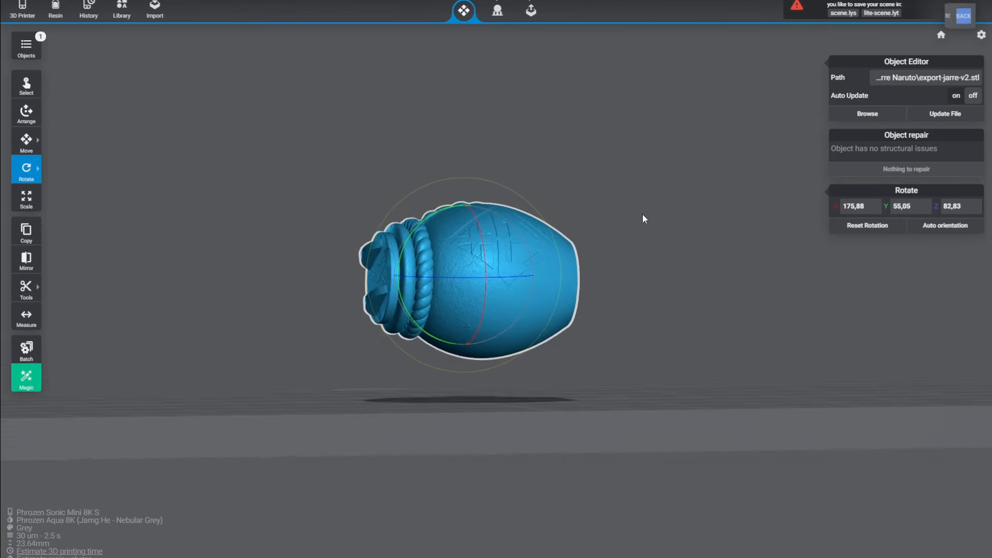
# Step: Slice through the lying jar from its middle up to the top layer and check the layer surfaces and total height
pyautogui.click(497, 10)
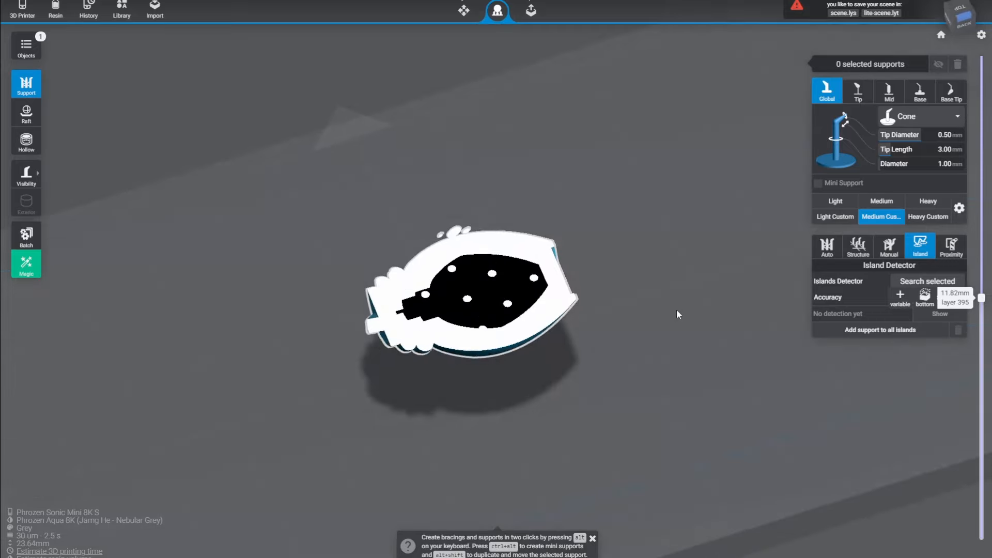
pyautogui.moveTo(980, 300); pyautogui.dragTo(980, 54)
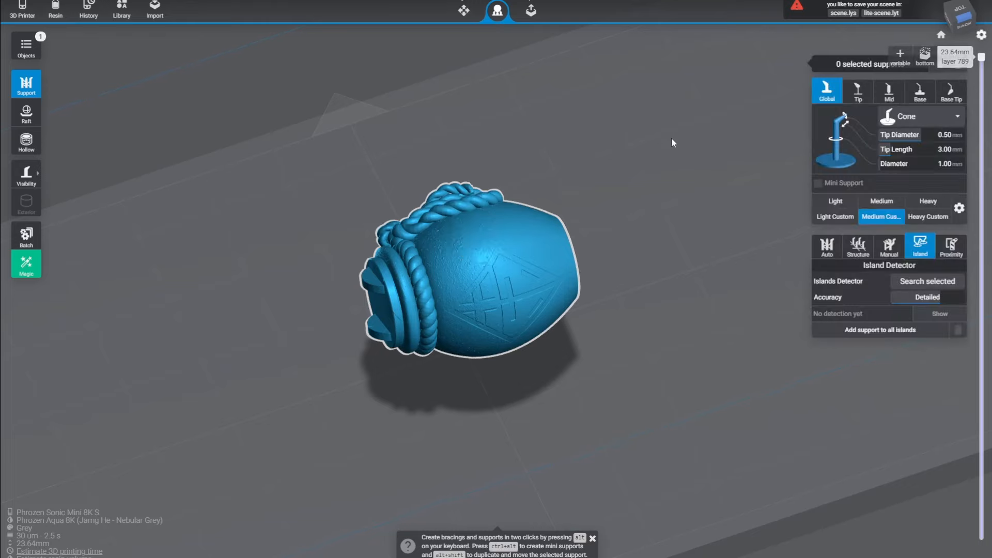
pyautogui.moveTo(672, 137); pyautogui.dragTo(481, 27, button='right')
# Step: Roll the lying jar so the rope loops face the build plate, at about X 179.11, Y -14.05, Z 62.20
pyautogui.click(464, 10)
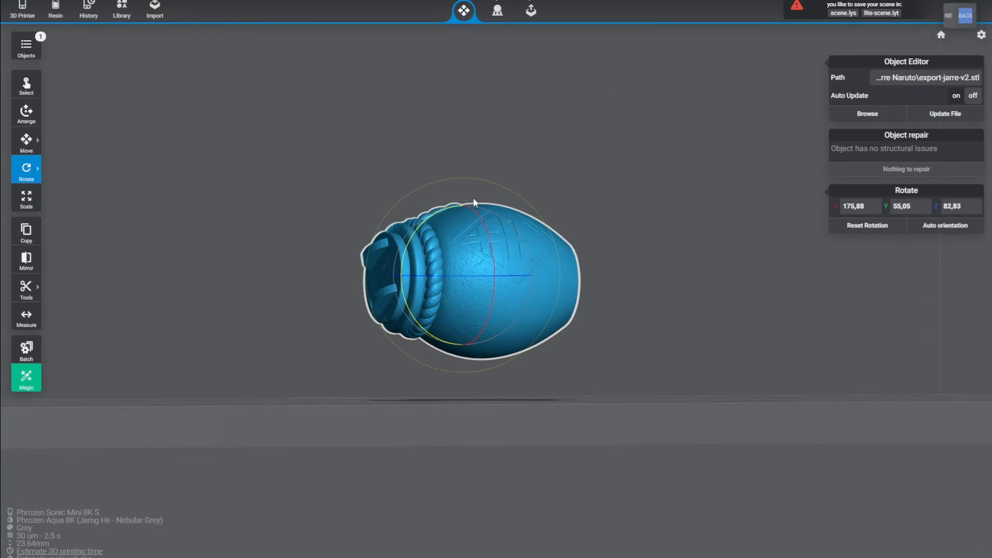
pyautogui.moveTo(445, 209); pyautogui.dragTo(518, 177)
pyautogui.moveTo(631, 218); pyautogui.dragTo(628, 236, button='right')
pyautogui.moveTo(490, 296); pyautogui.dragTo(505, 215)
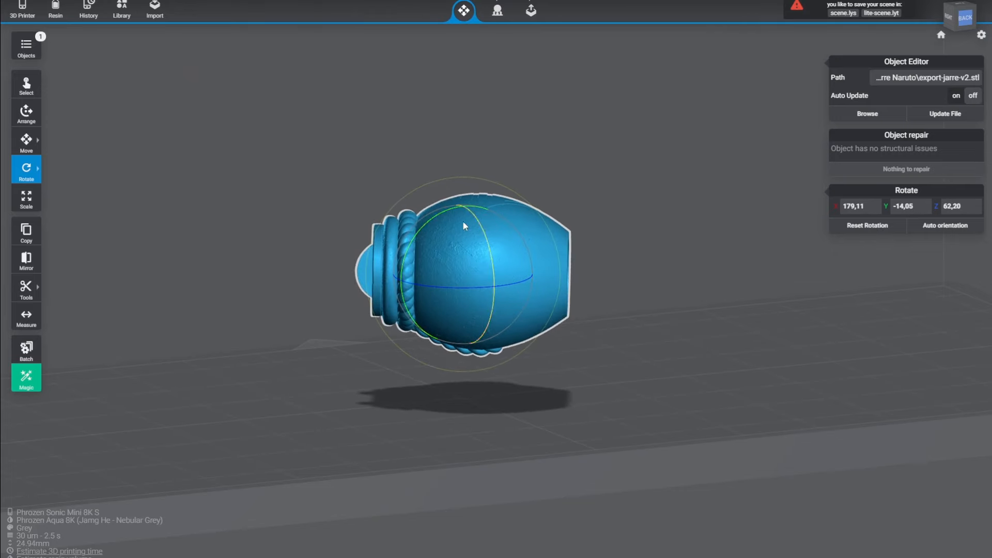
# Step: Raise the jar's lid end and adjust its roll to about X 148.79, Y -2.35, Z 71.41, checking the rope side
pyautogui.moveTo(418, 231); pyautogui.dragTo(465, 209)
pyautogui.moveTo(542, 211); pyautogui.dragTo(575, 219, button='right')
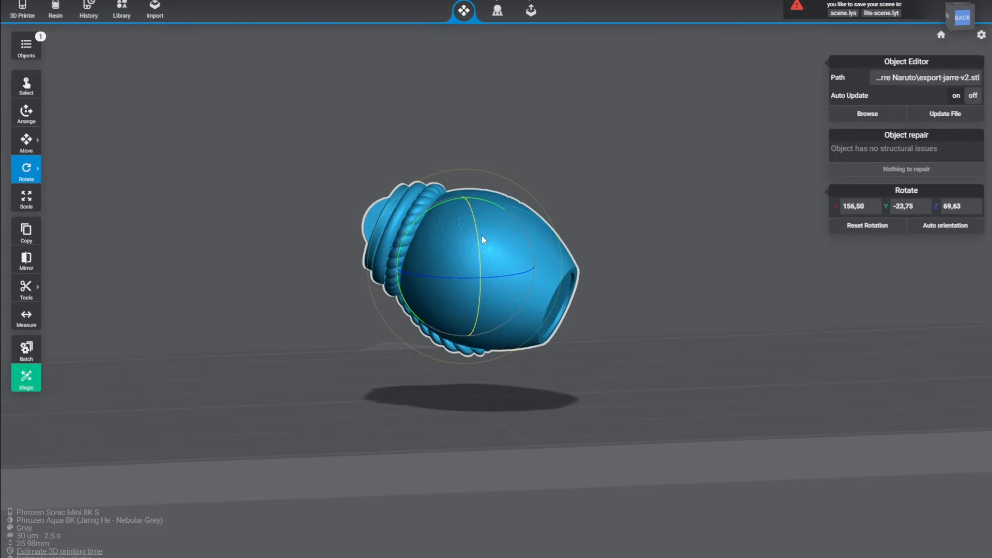
pyautogui.moveTo(480, 237); pyautogui.dragTo(482, 274)
pyautogui.moveTo(553, 266); pyautogui.dragTo(780, 181, button='right')
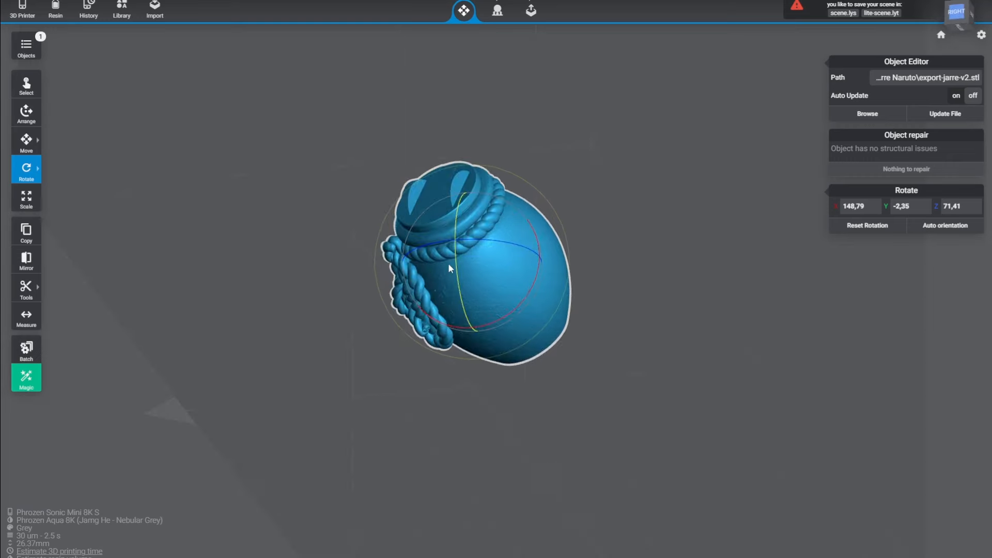
pyautogui.moveTo(428, 262); pyautogui.dragTo(556, 367, button='right')
# Step: Place a Medium Custom support under the jar's rope knot and restore the full-height layer view
pyautogui.click(497, 10)
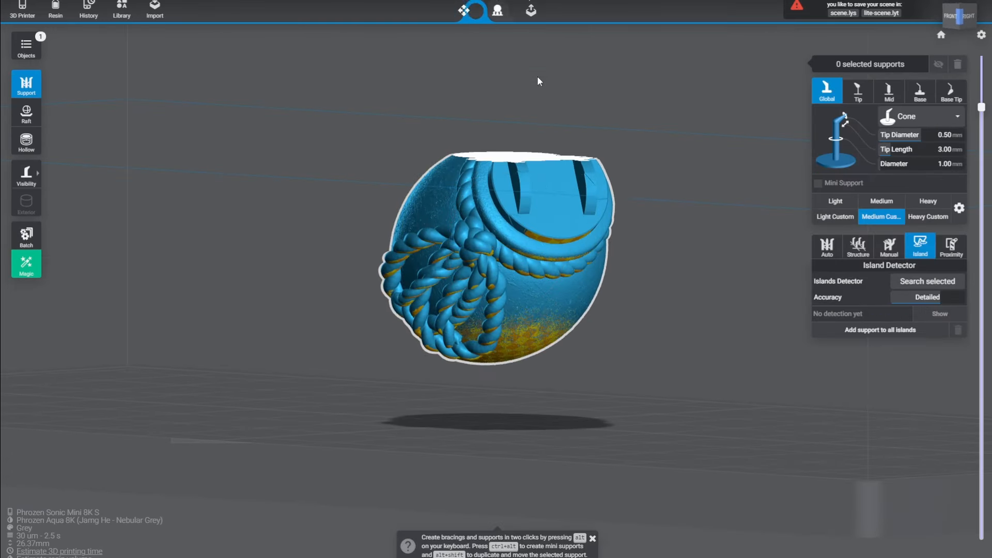
pyautogui.click(492, 258)
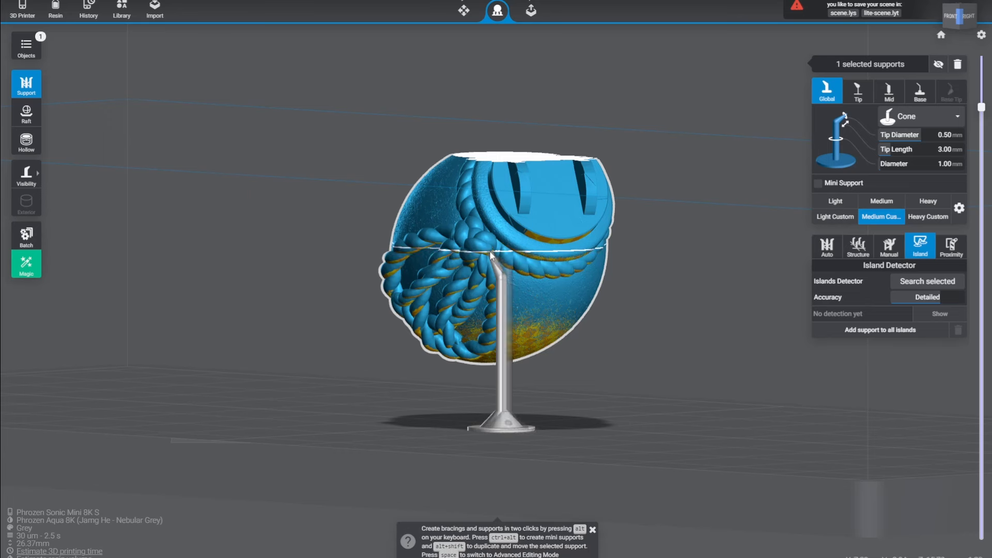
pyautogui.moveTo(696, 311); pyautogui.dragTo(736, 324, button='right')
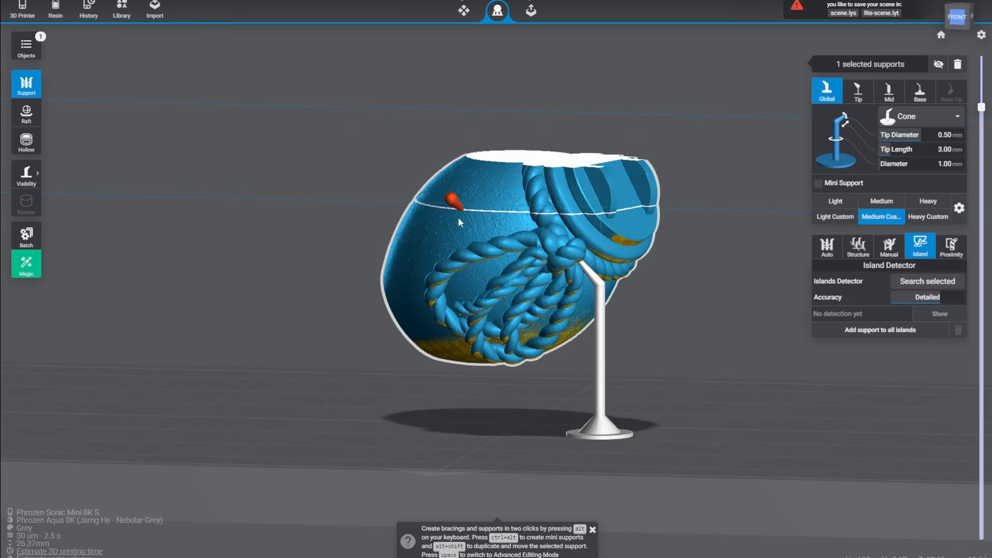
pyautogui.moveTo(458, 217); pyautogui.dragTo(496, 272, button='right')
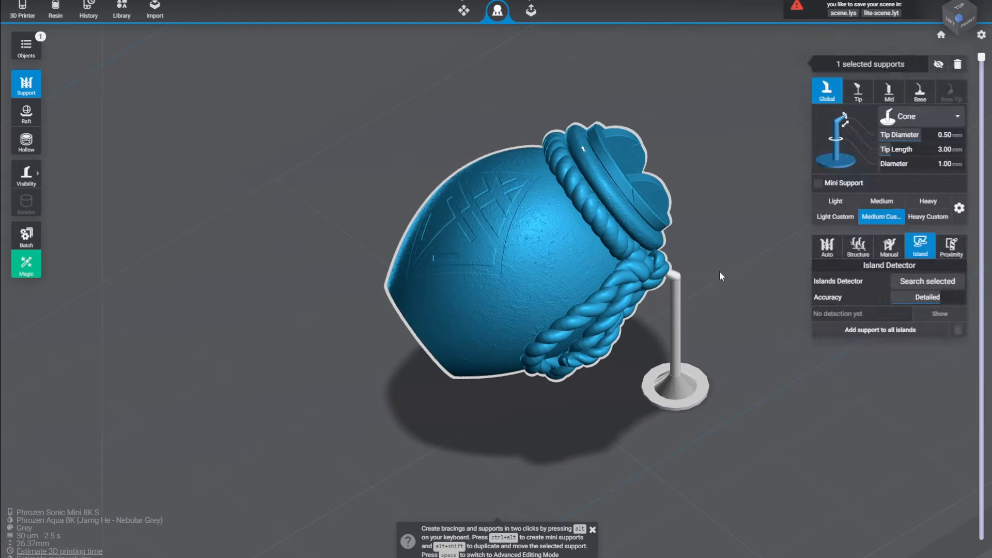
# Step: Add two supports under the lower edge of the jar's lid and check their placement against the engraved side
pyautogui.moveTo(719, 271); pyautogui.dragTo(575, 226, button='right')
pyautogui.moveTo(507, 235); pyautogui.dragTo(455, 222, button='right')
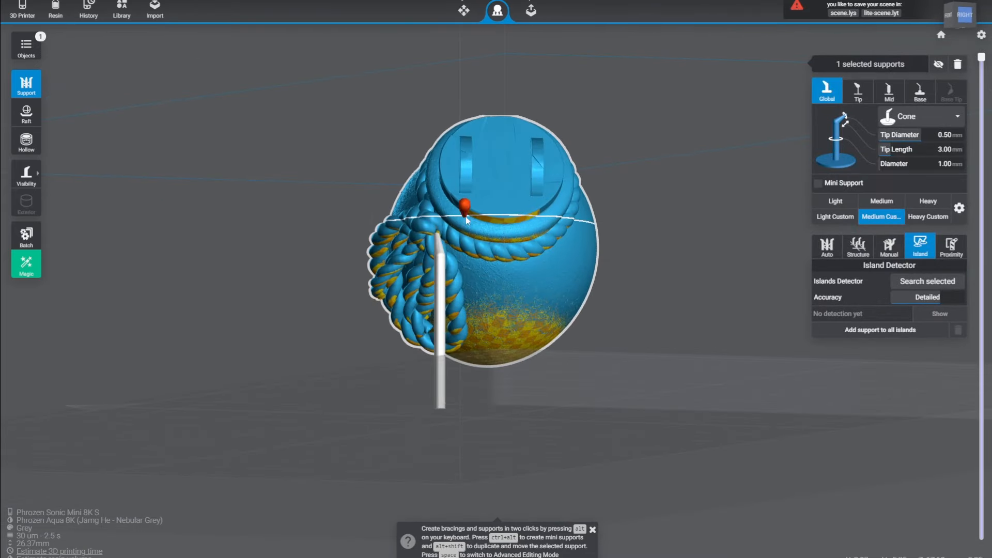
pyautogui.click(470, 217)
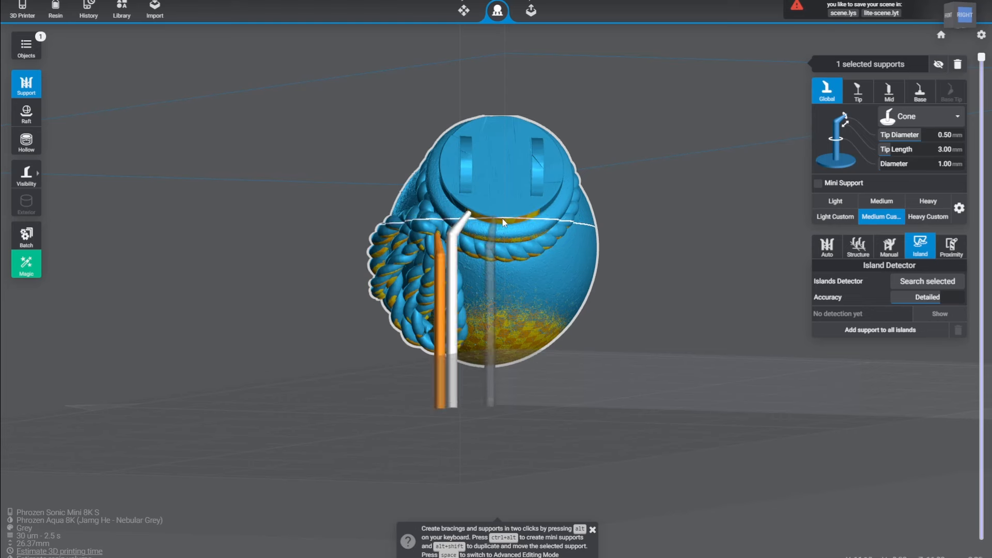
pyautogui.click(505, 222)
pyautogui.moveTo(659, 262); pyautogui.dragTo(879, 337, button='right')
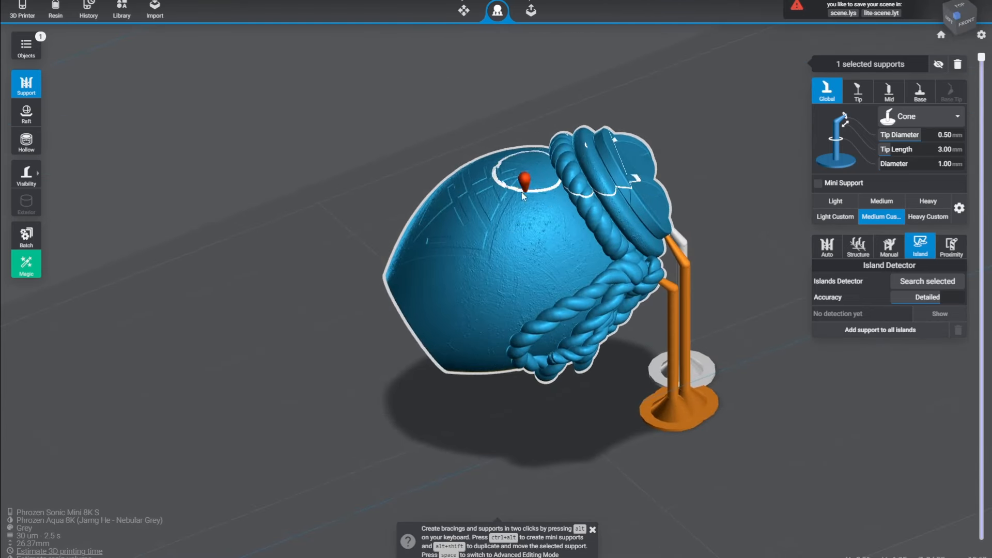
pyautogui.moveTo(392, 364); pyautogui.dragTo(567, 374, button='right')
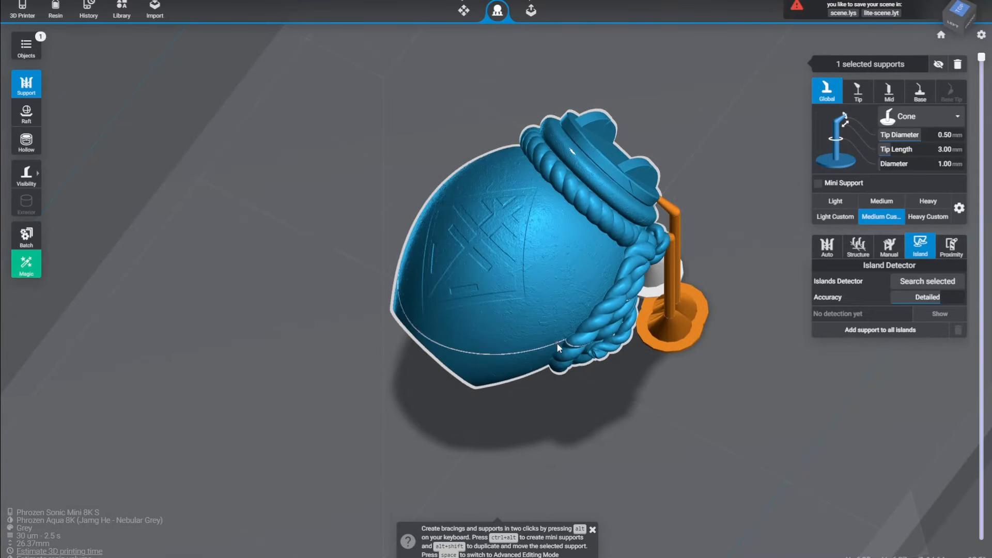
# Step: Place six Medium Custom supports around the lower part of the jar's base rim, continuing up its far side
pyautogui.moveTo(593, 414); pyautogui.dragTo(607, 345, button='right')
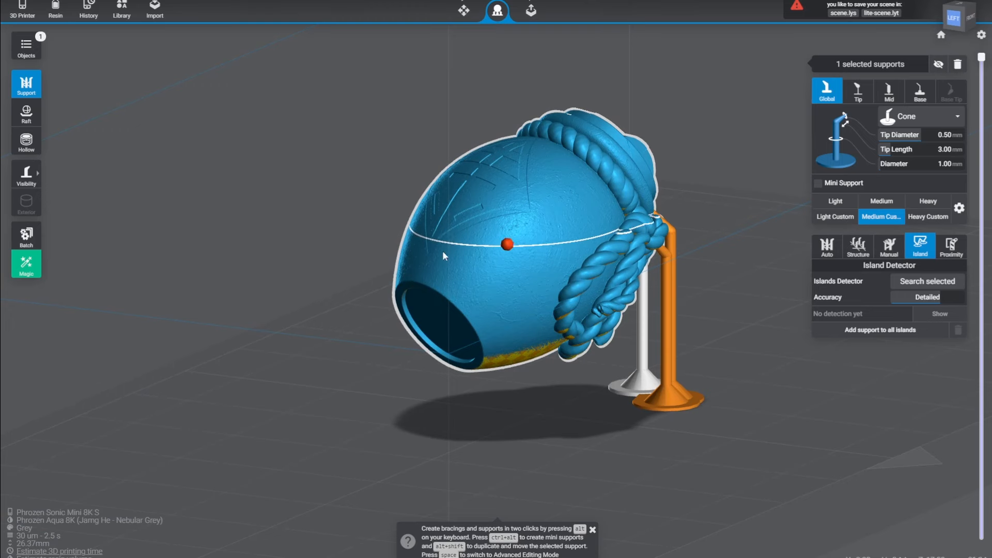
pyautogui.moveTo(681, 189); pyautogui.dragTo(683, 216, button='right')
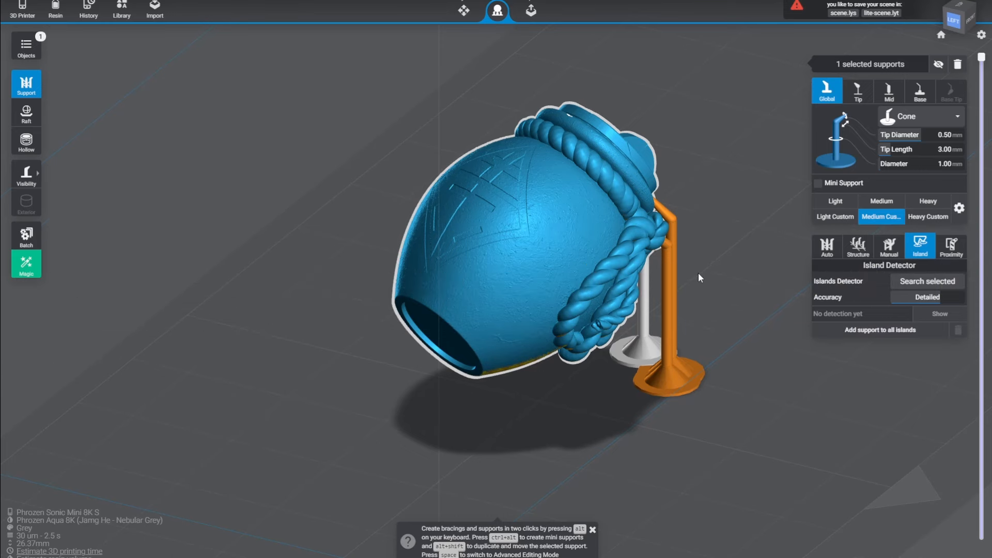
pyautogui.moveTo(699, 272); pyautogui.dragTo(572, 243)
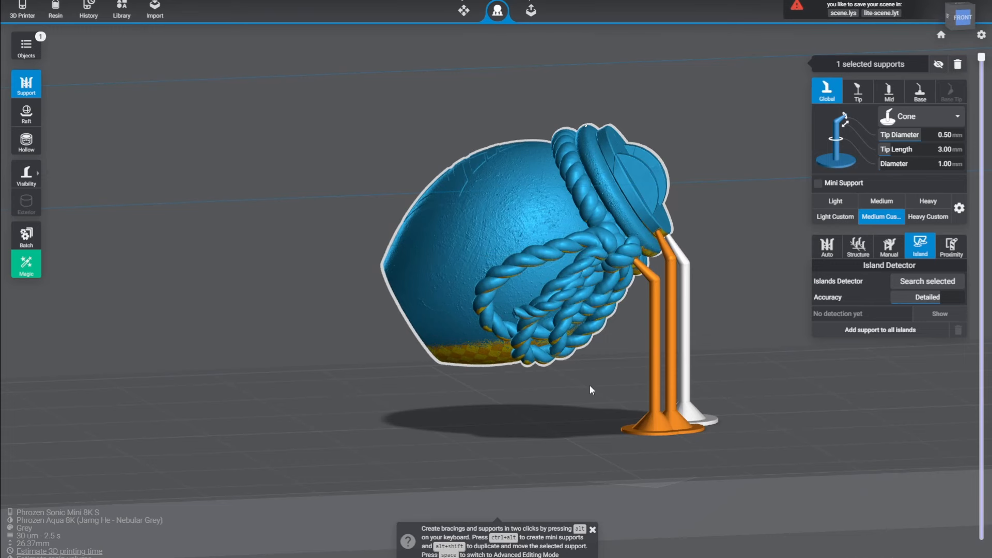
pyautogui.moveTo(590, 385); pyautogui.dragTo(600, 308)
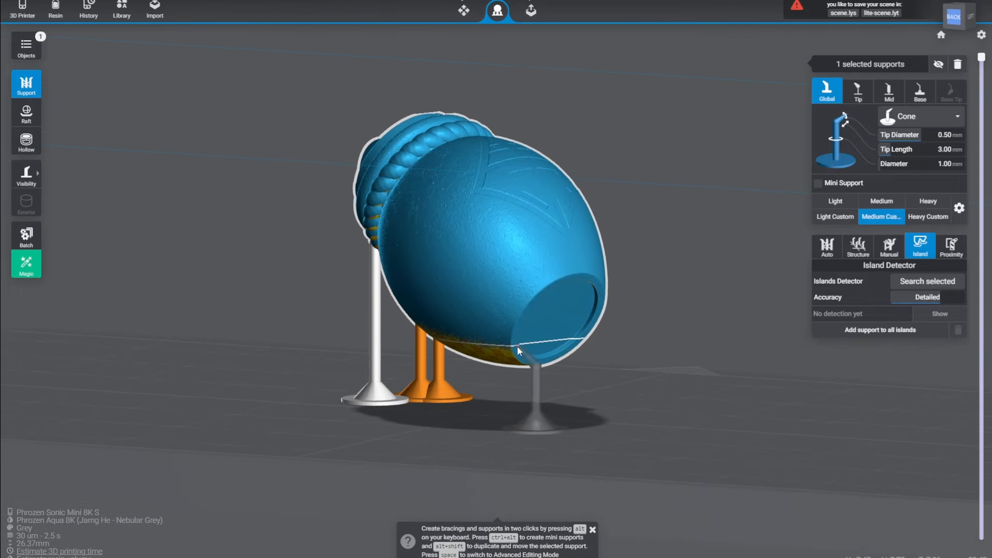
pyautogui.click(515, 348)
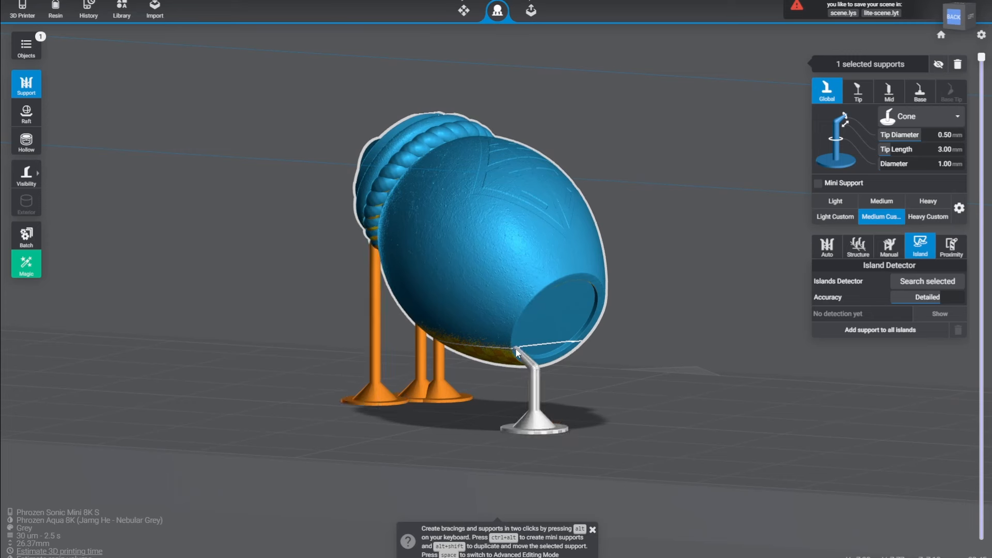
pyautogui.click(543, 362)
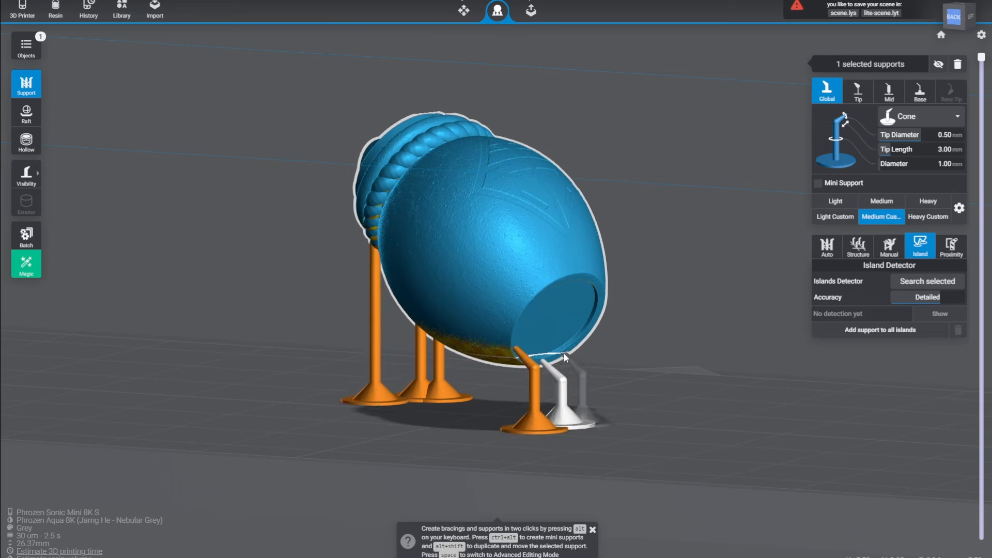
pyautogui.click(563, 352)
pyautogui.click(582, 338)
pyautogui.click(597, 318)
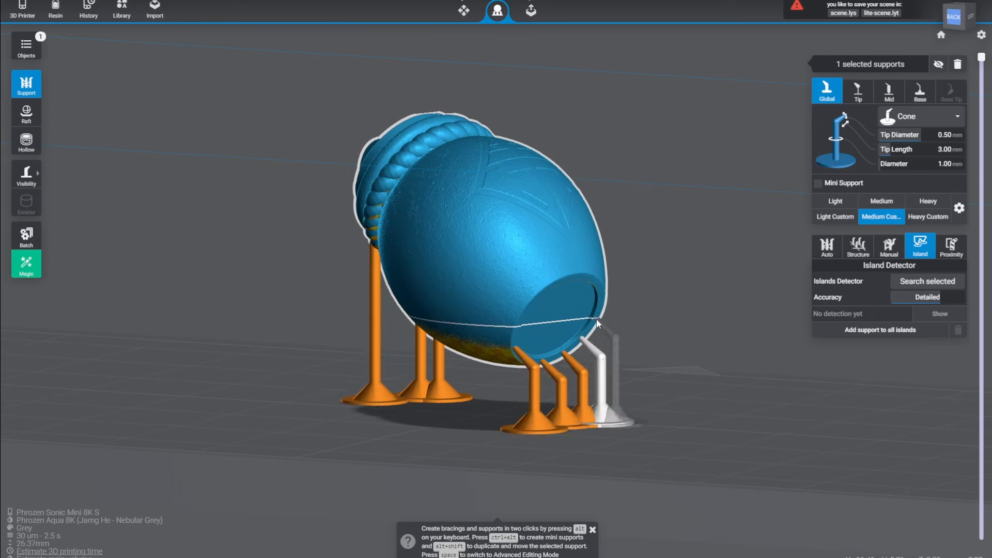
pyautogui.click(601, 299)
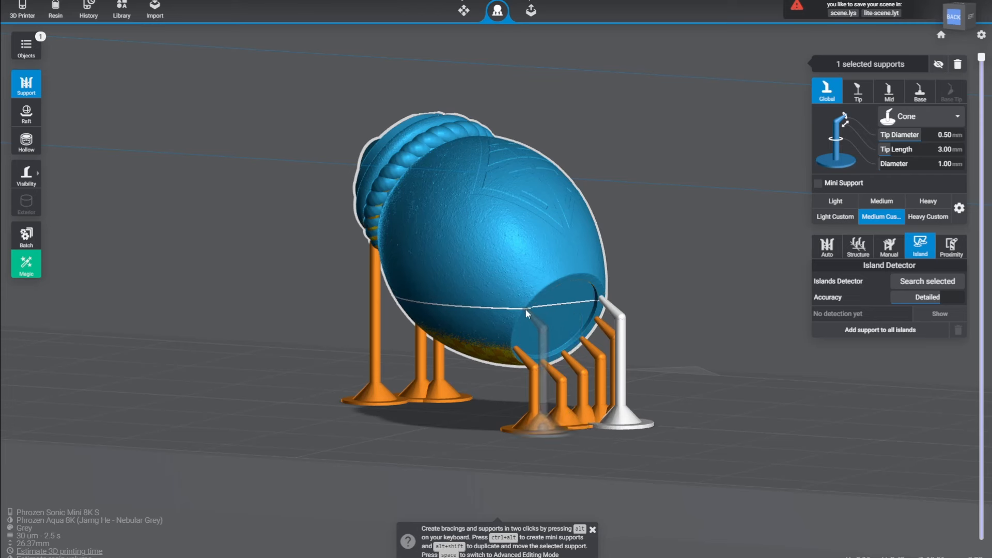
# Step: Add Medium Custom supports up the near side of the base rim and across the recessed face of the jar's base
pyautogui.click(527, 309)
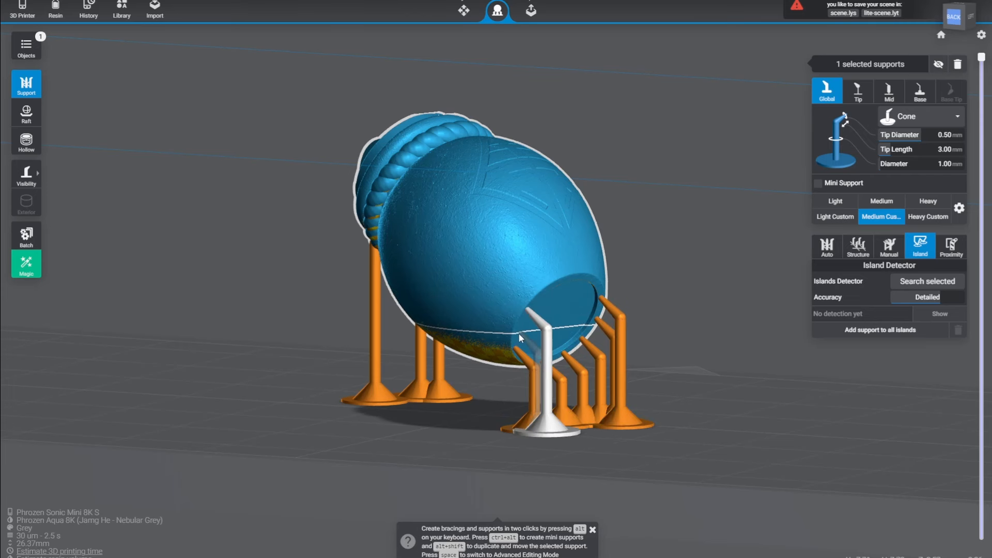
pyautogui.click(554, 299)
pyautogui.click(559, 320)
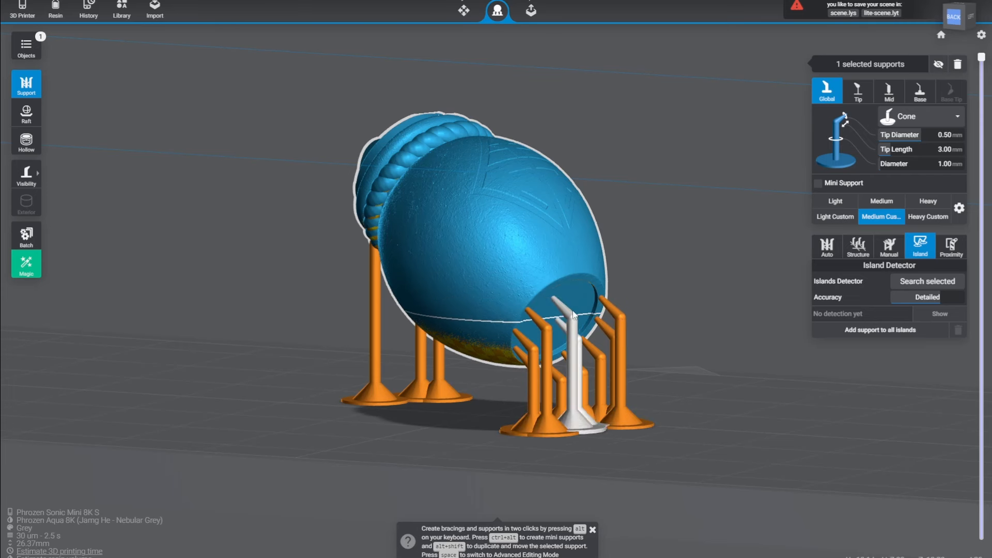
pyautogui.click(578, 299)
pyautogui.click(583, 317)
# Step: Extend the base supports along the upper edge of the jar's base rim, below the engraving
pyautogui.moveTo(669, 321); pyautogui.dragTo(532, 345, button='right')
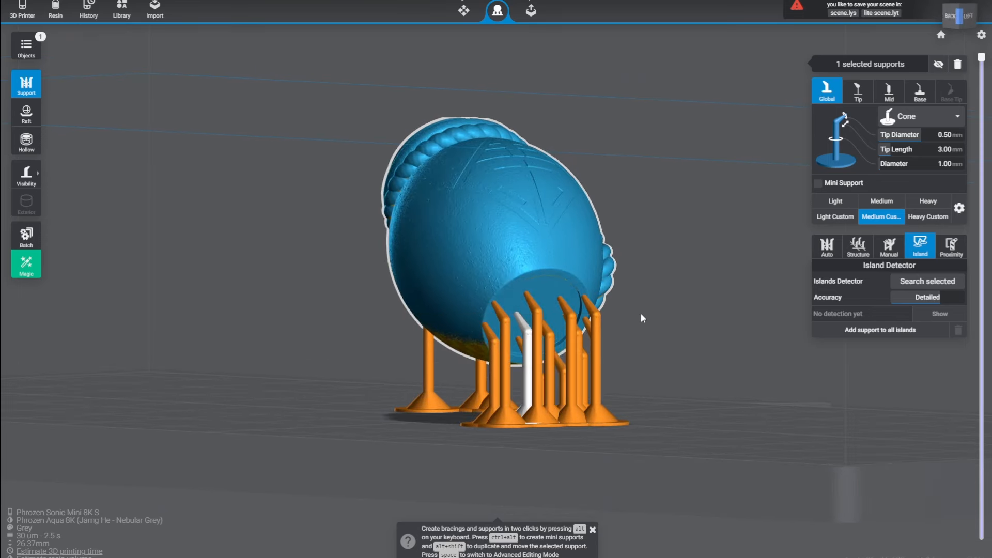
pyautogui.moveTo(641, 313); pyautogui.dragTo(523, 280, button='right')
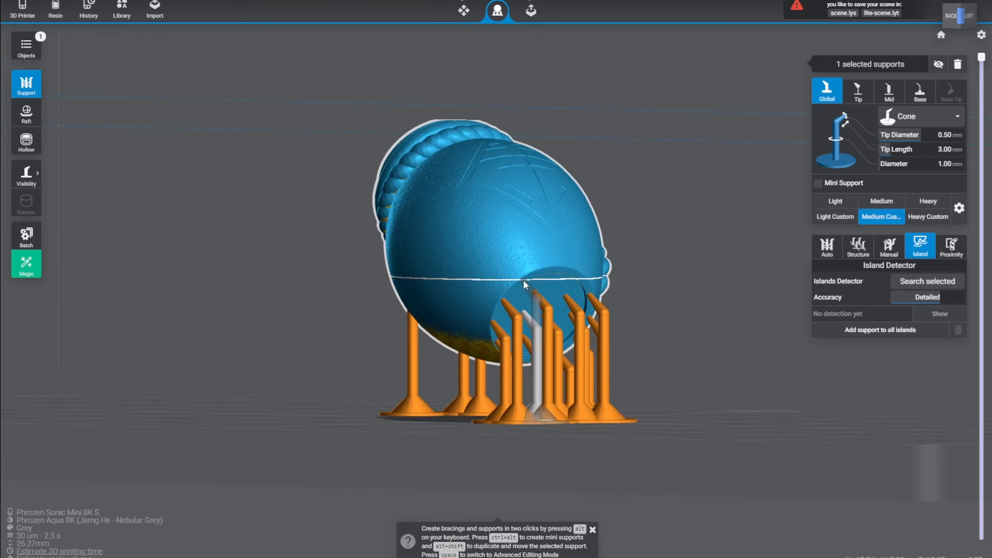
pyautogui.click(523, 280)
pyautogui.moveTo(548, 271); pyautogui.dragTo(581, 280)
pyautogui.moveTo(580, 281); pyautogui.dragTo(589, 312, button='right')
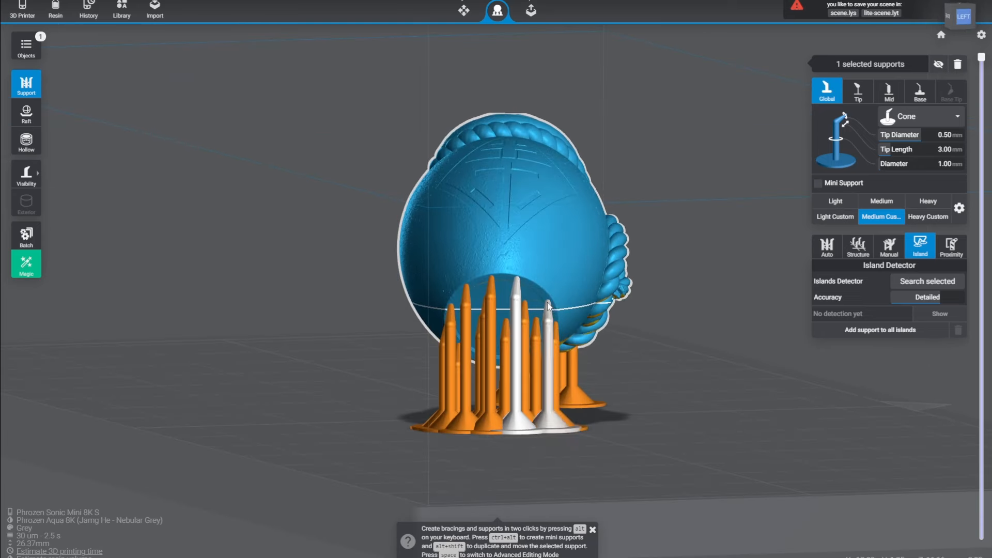
# Step: Add Medium Custom supports under the lid's lower edge and along the neck rope on the jar's plain side
pyautogui.moveTo(695, 352); pyautogui.dragTo(758, 331, button='right')
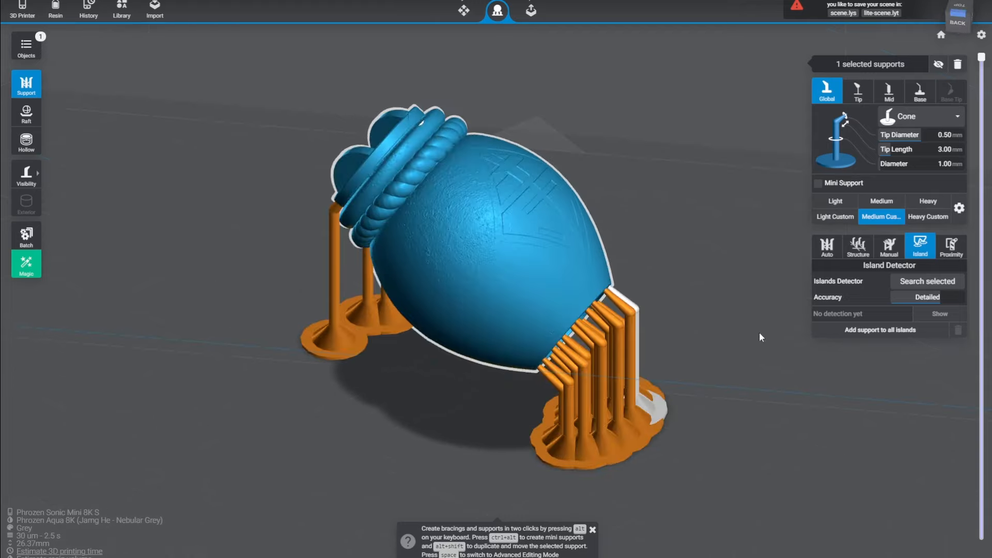
pyautogui.moveTo(632, 184); pyautogui.dragTo(408, 252, button='right')
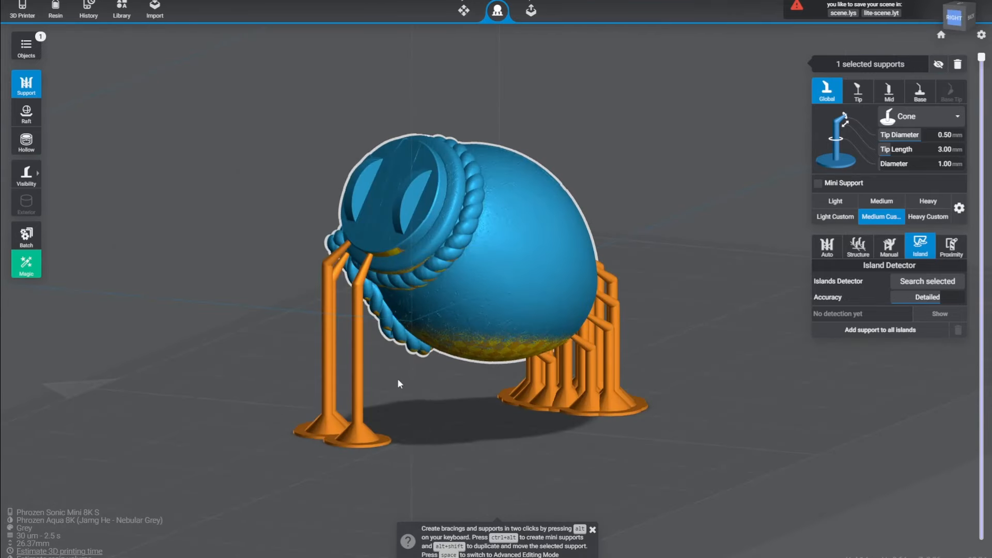
pyautogui.moveTo(398, 384); pyautogui.dragTo(412, 309, button='right')
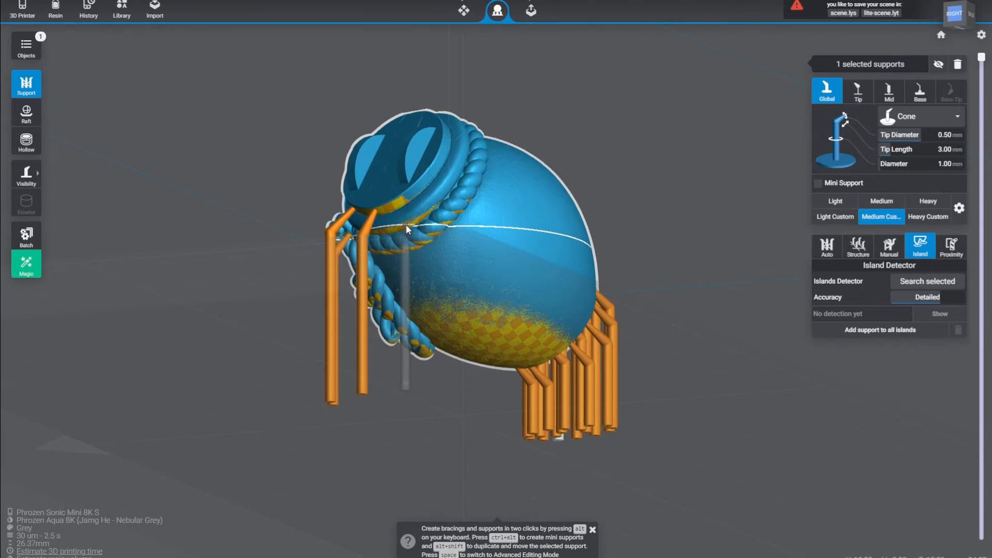
pyautogui.click(400, 206)
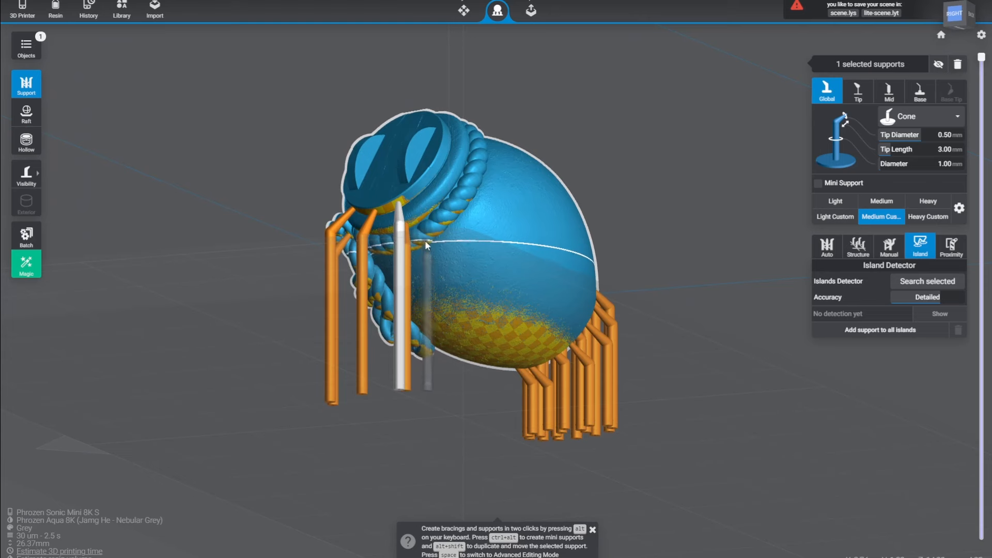
pyautogui.click(425, 242)
pyautogui.click(444, 224)
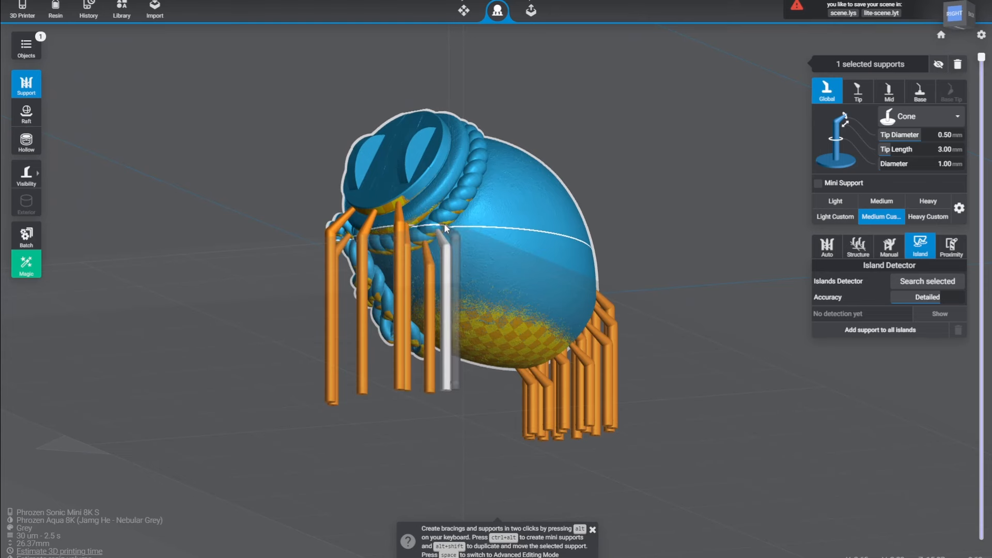
# Step: Support the rope loop beside the knot and the neck rope directly below the lid
pyautogui.moveTo(223, 261); pyautogui.dragTo(408, 277, button='right')
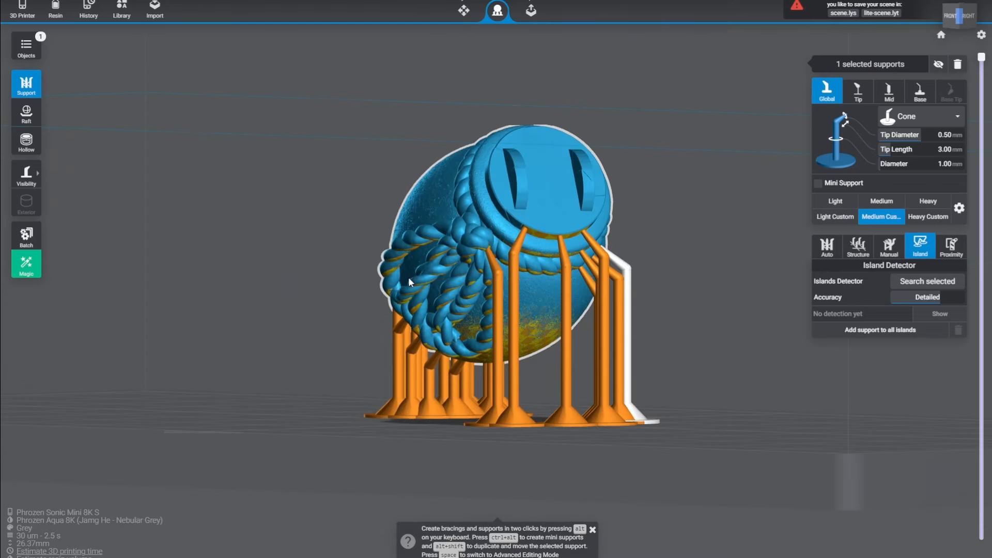
pyautogui.click(436, 254)
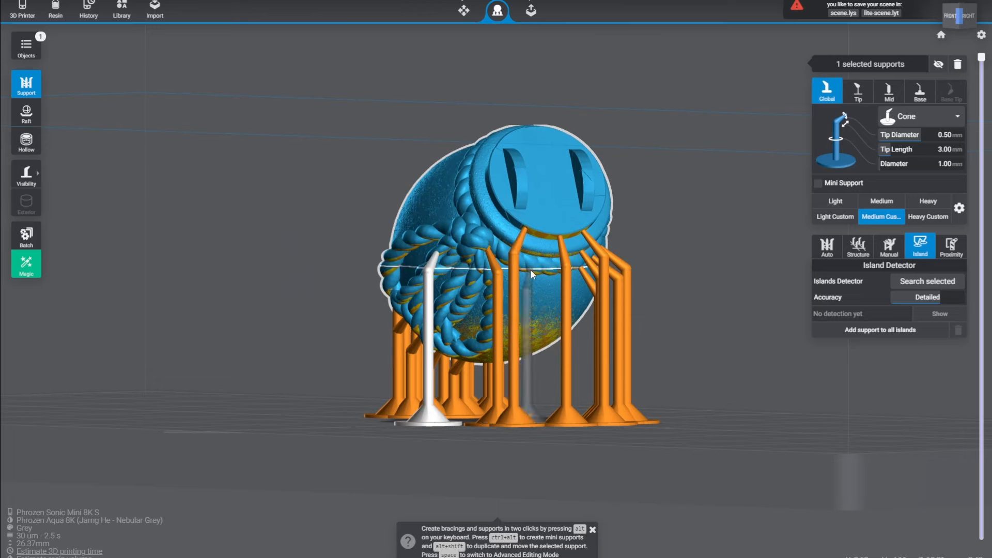
pyautogui.click(538, 272)
# Step: Place three short supports across the underside of the jar's belly, between the base and the rope loops
pyautogui.moveTo(680, 336); pyautogui.dragTo(649, 281, button='right')
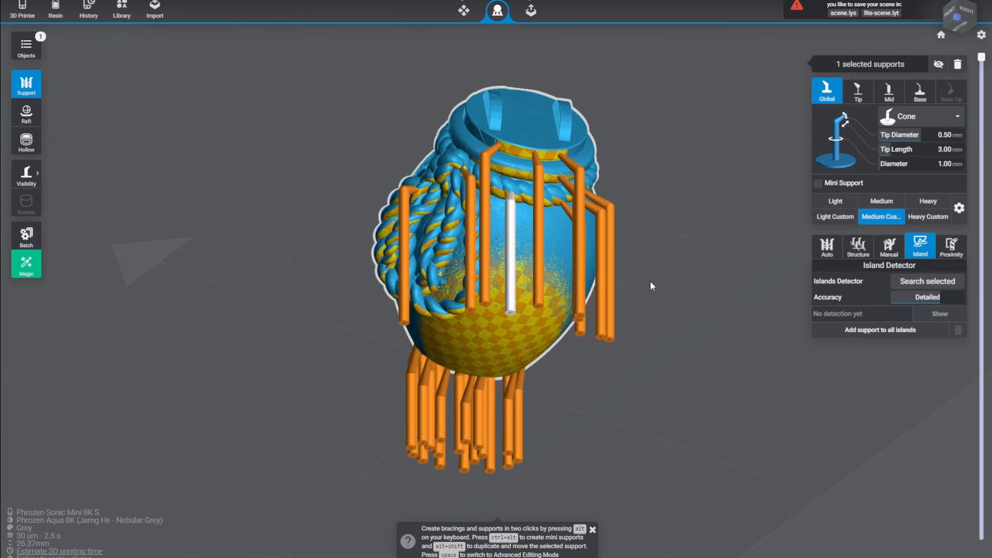
pyautogui.moveTo(529, 403); pyautogui.dragTo(563, 349, button='right')
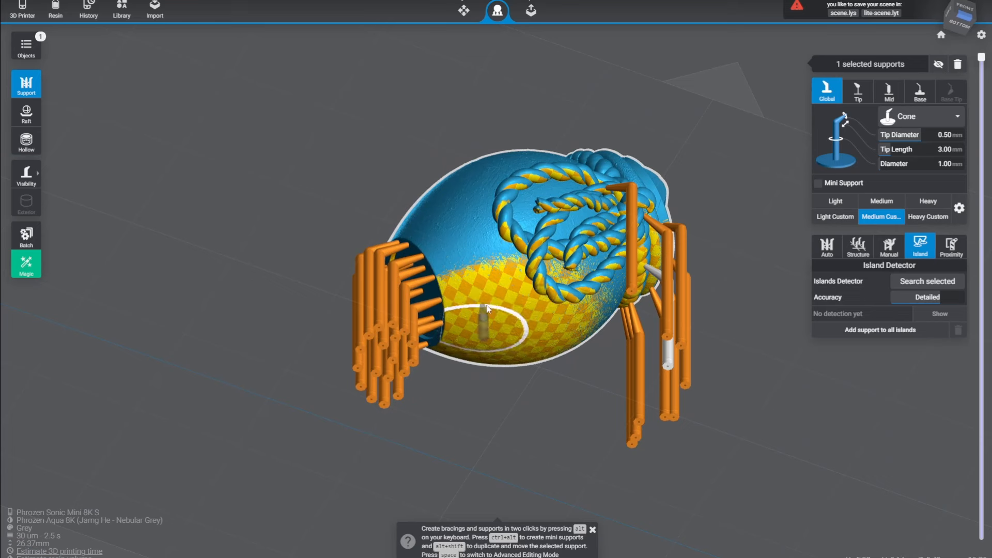
pyautogui.moveTo(491, 302); pyautogui.dragTo(681, 358, button='right')
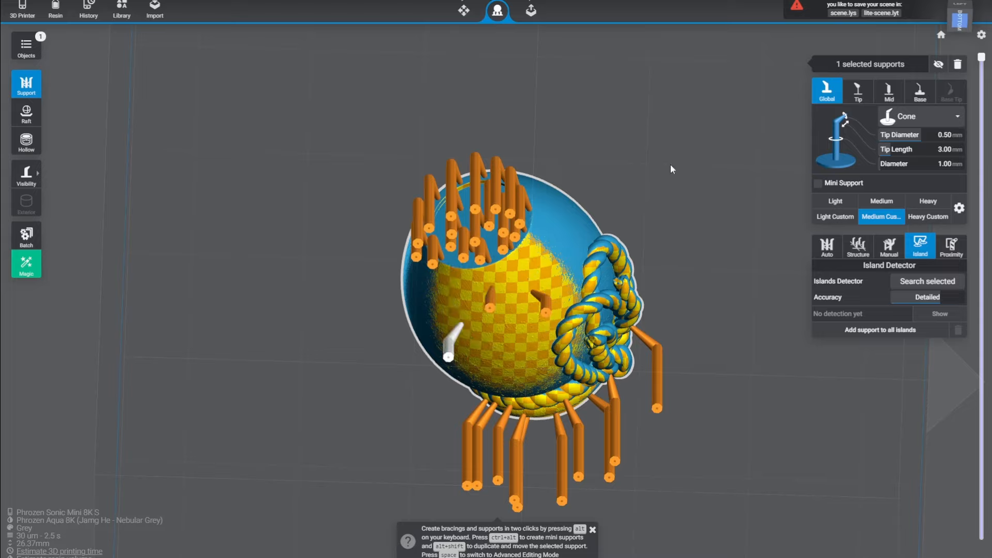
# Step: Fill the gap between the existing supports on the jar's recessed base face with another Medium Custom support
pyautogui.moveTo(671, 163); pyautogui.dragTo(668, 337, button='right')
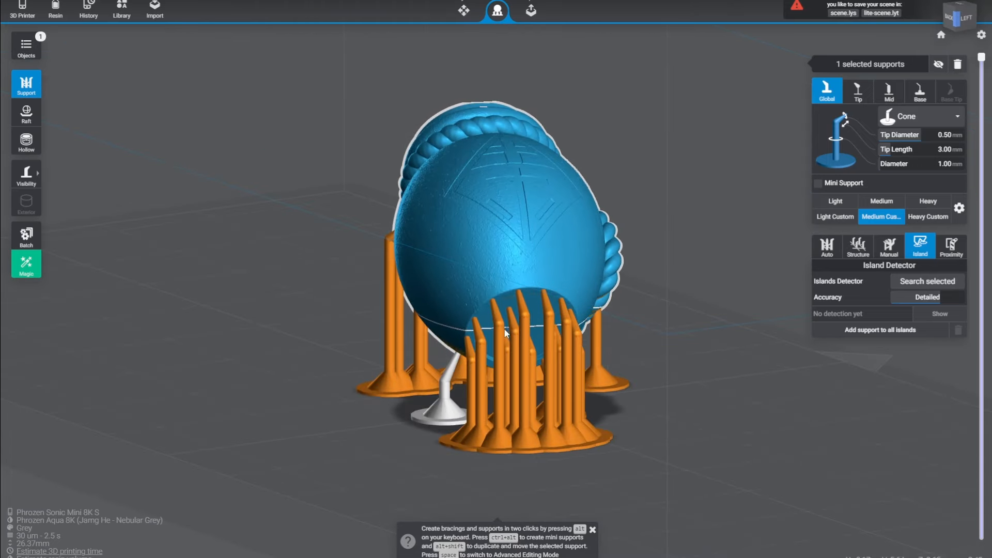
pyautogui.click(486, 327)
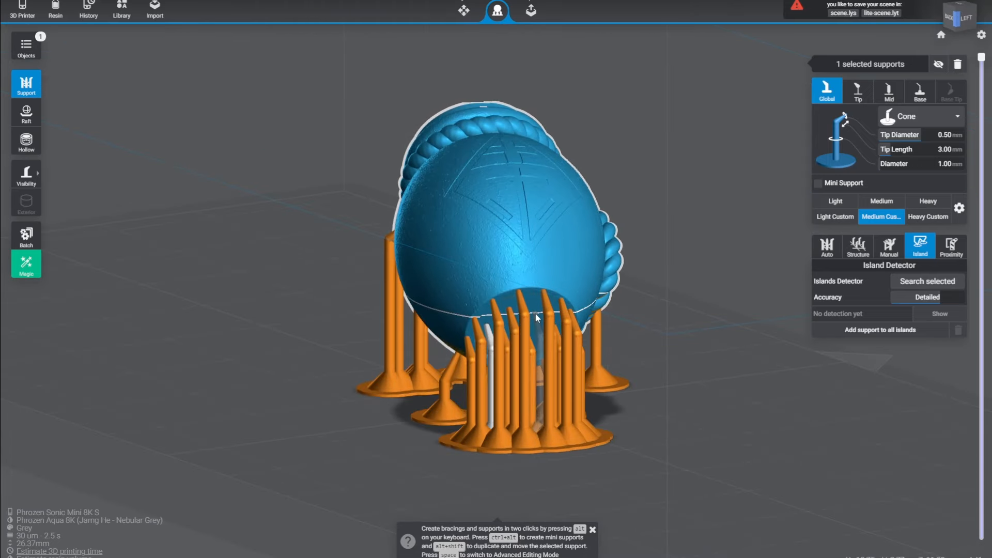
pyautogui.moveTo(683, 331); pyautogui.dragTo(525, 322, button='right')
# Step: Check the support layout around the jar and add a support under each of the lid's two raised handles
pyautogui.moveTo(713, 317); pyautogui.dragTo(547, 336, button='right')
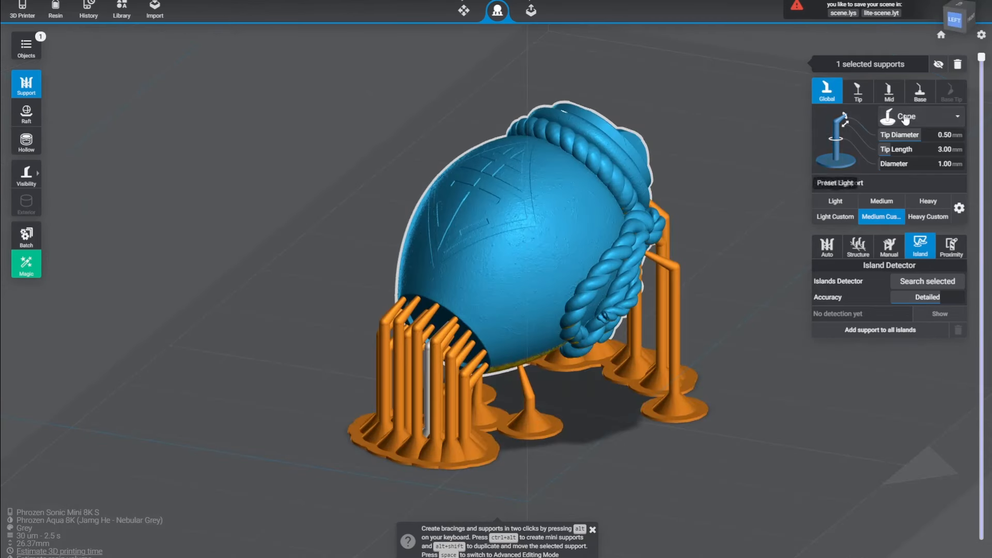
pyautogui.scroll(-6, 703, 320)
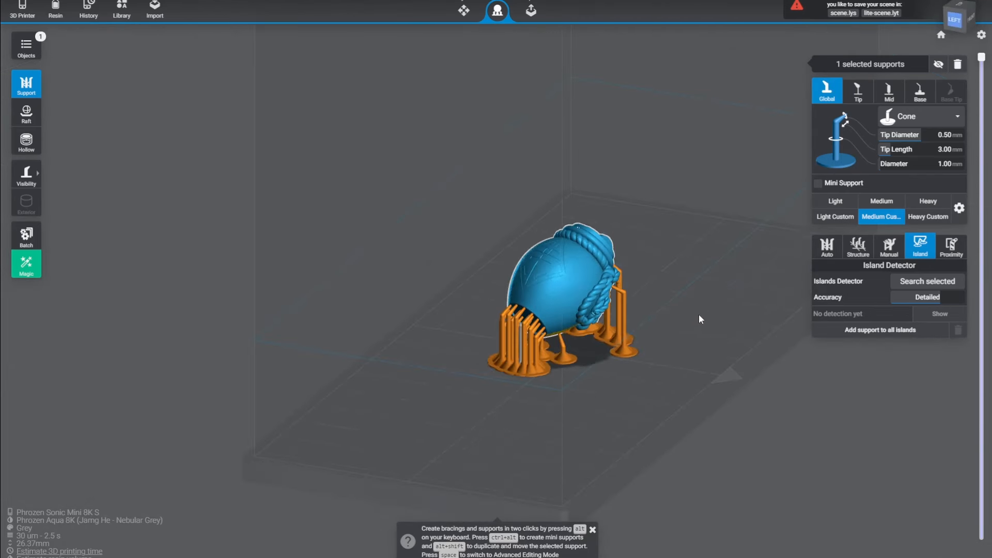
pyautogui.moveTo(698, 314); pyautogui.dragTo(480, 330, button='right')
pyautogui.scroll(6, 479, 331)
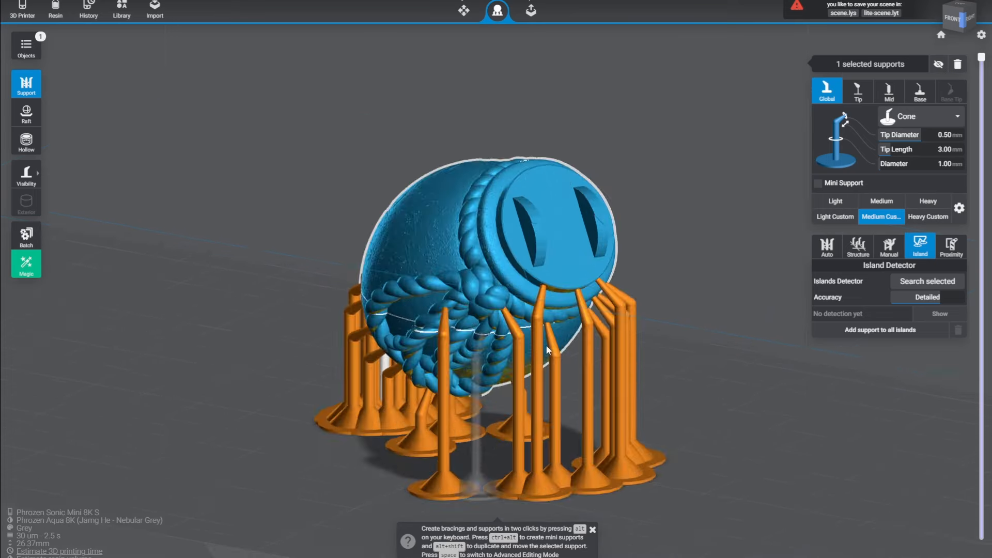
pyautogui.moveTo(703, 303); pyautogui.dragTo(767, 236, button='right')
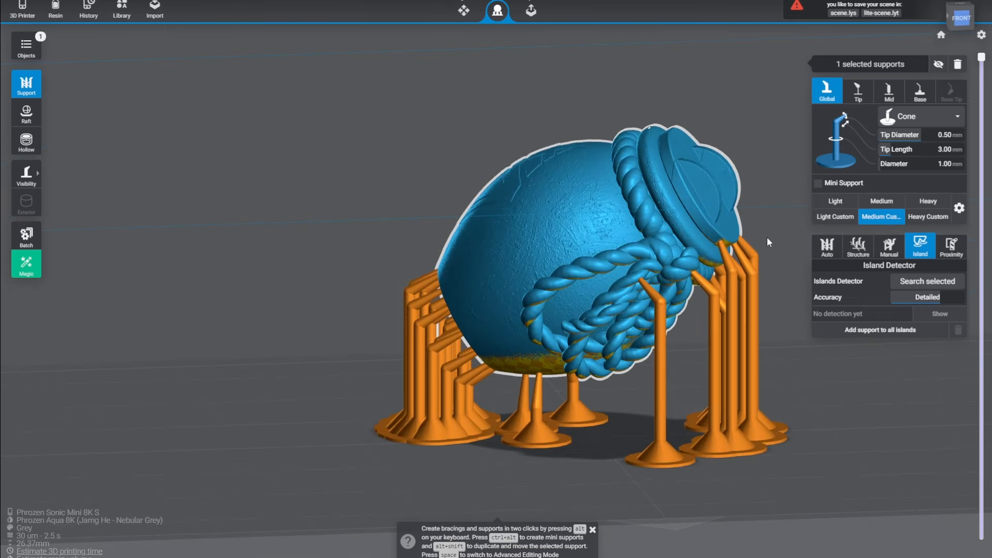
pyautogui.click(712, 200)
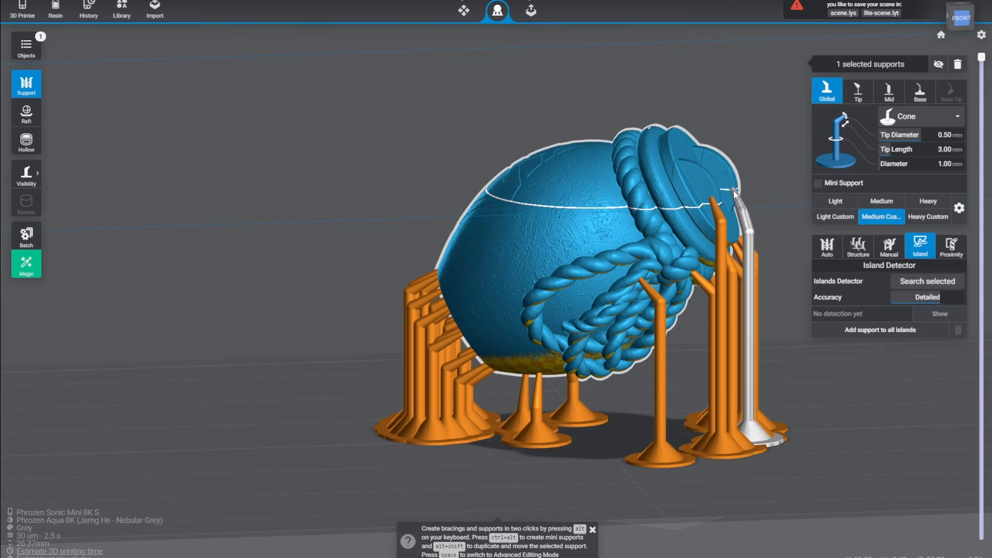
# Step: Detect the jar's islands at Detailed accuracy and place Medium Custom supports under those on the lowest rope loops
pyautogui.click(921, 282)
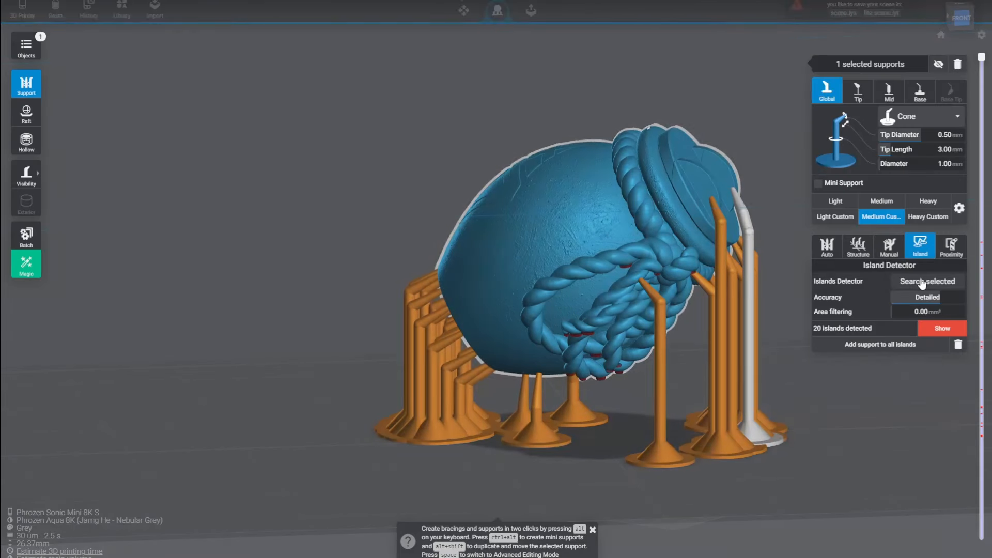
pyautogui.moveTo(616, 375); pyautogui.dragTo(623, 330, button='right')
pyautogui.click(605, 271)
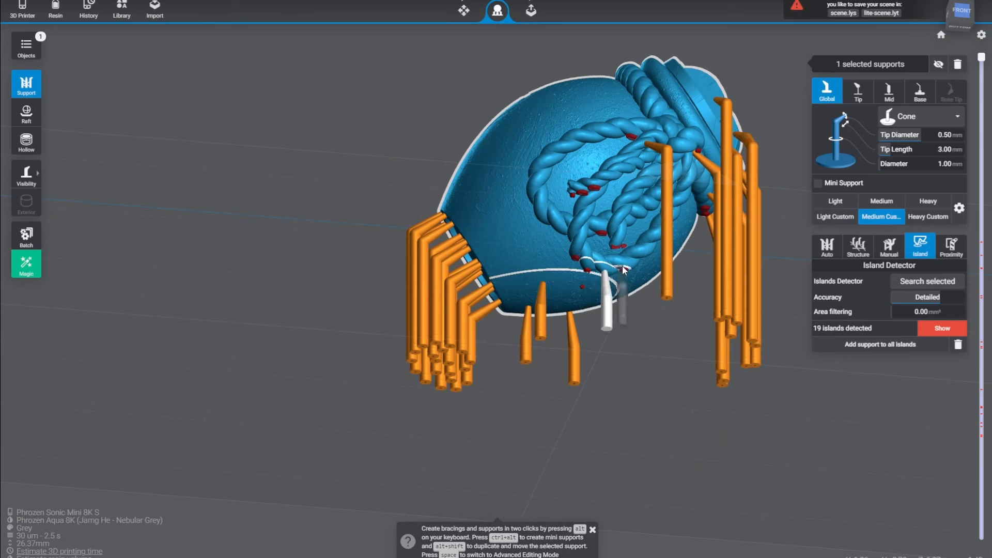
pyautogui.click(624, 268)
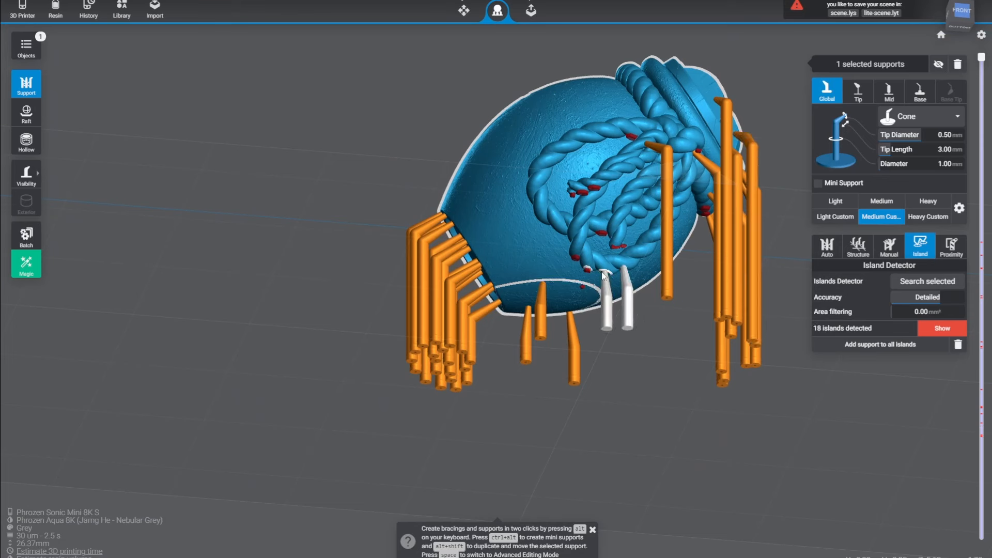
pyautogui.click(578, 257)
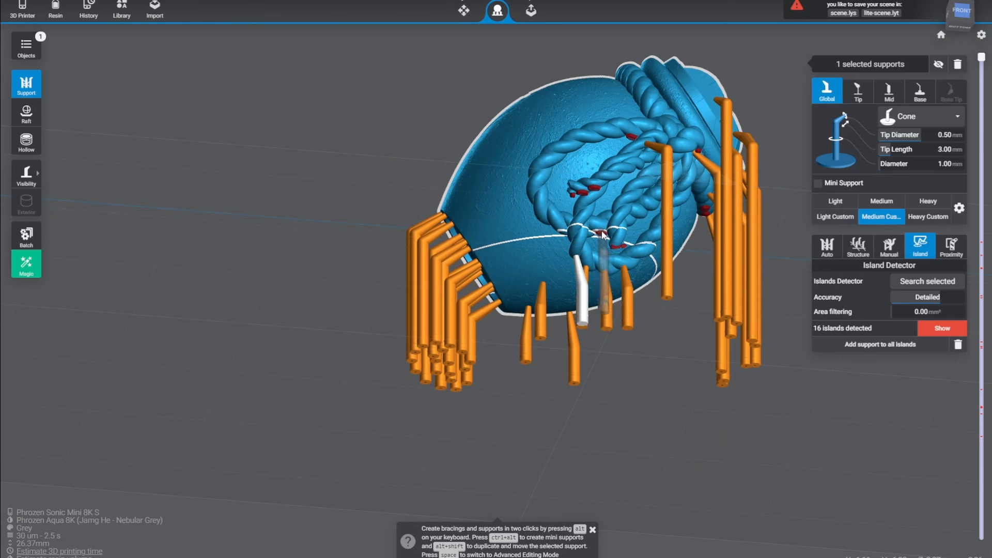
pyautogui.click(603, 234)
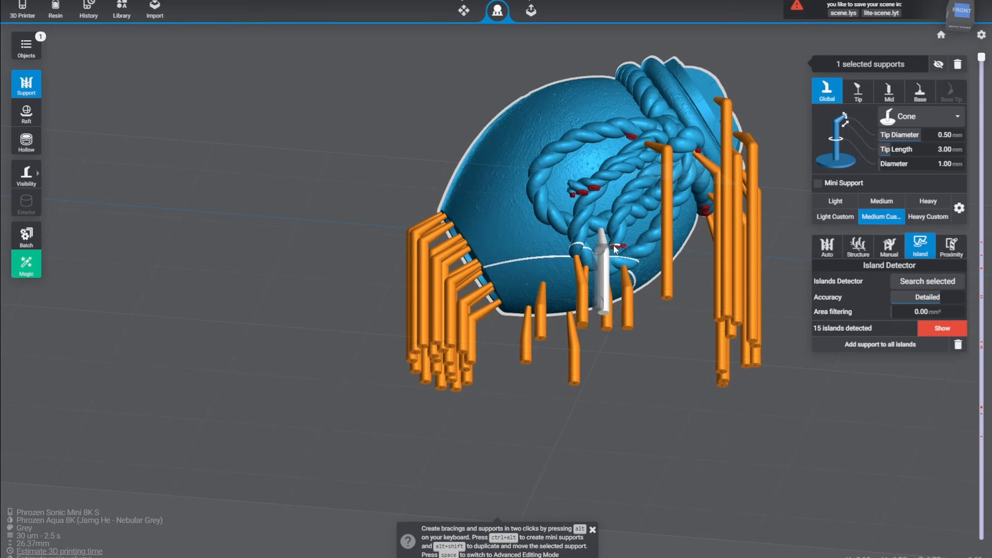
# Step: Support the detected islands beneath the neck rope and around the loose rope end inside the large loop
pyautogui.click(708, 206)
pyautogui.click(596, 188)
pyautogui.click(582, 191)
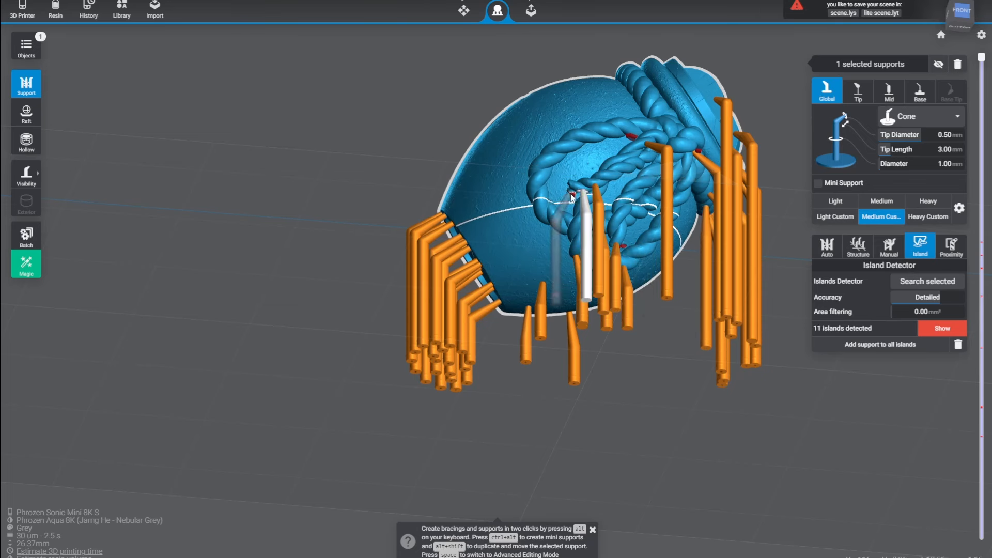
pyautogui.click(573, 195)
pyautogui.click(632, 137)
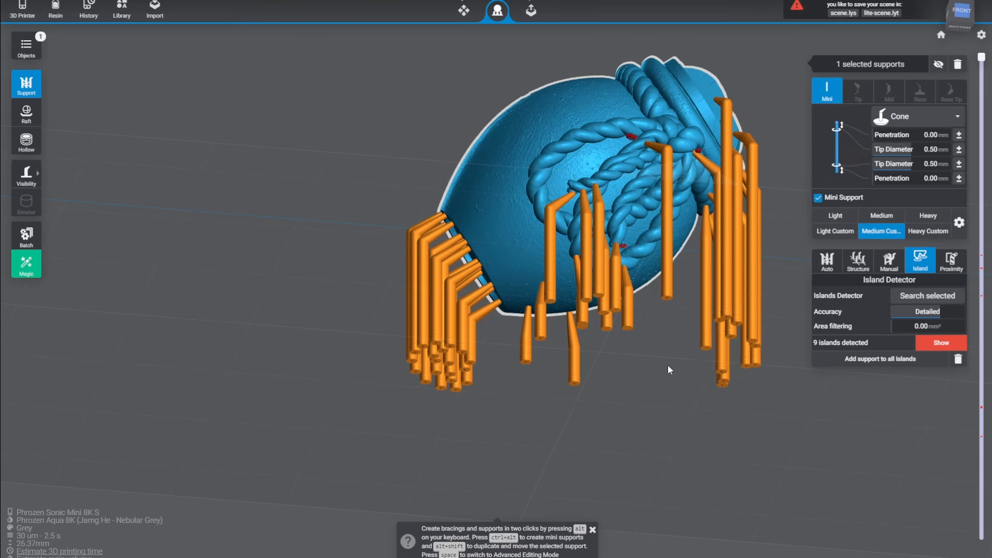
# Step: Add tall supports under the remaining islands on the rope loop beside the knot
pyautogui.moveTo(667, 365); pyautogui.dragTo(674, 413, button='right')
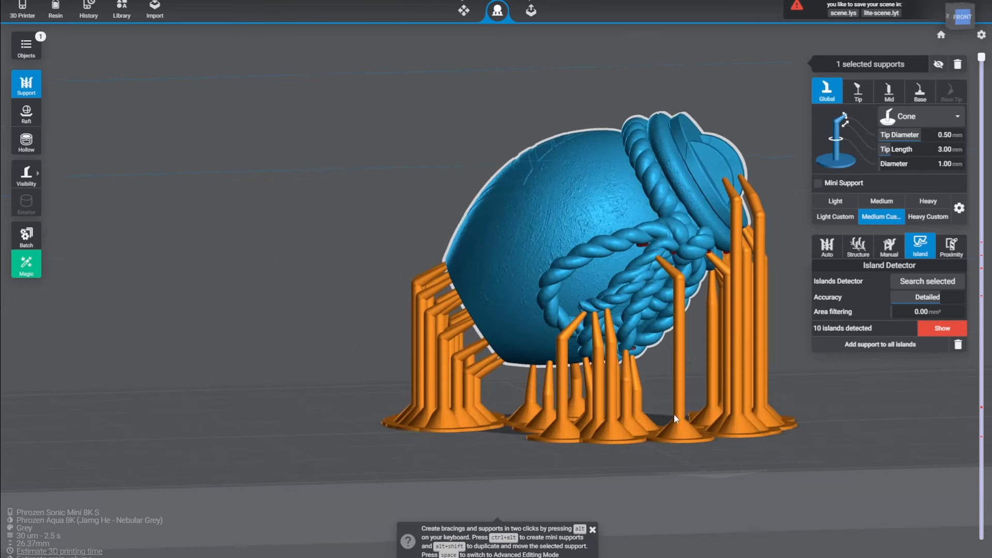
pyautogui.click(643, 240)
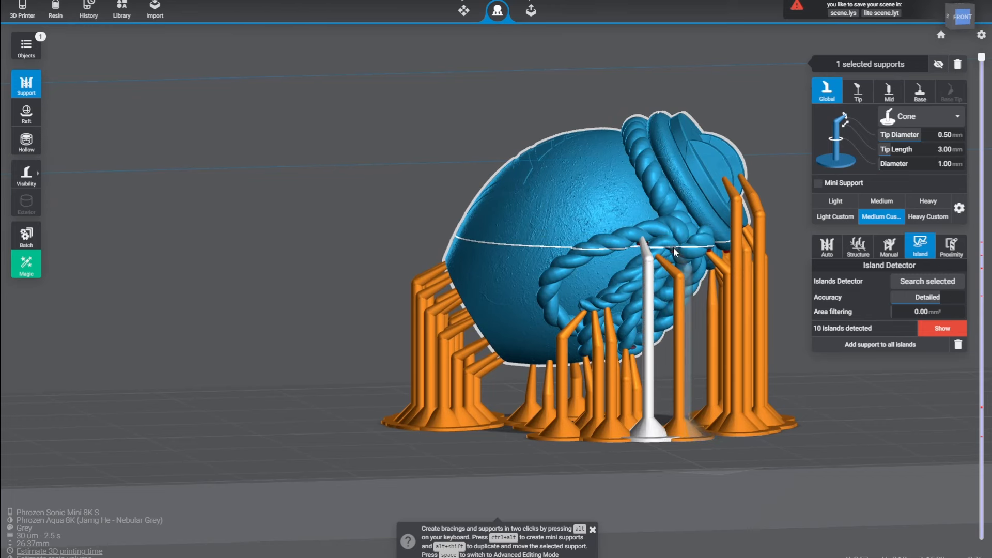
pyautogui.moveTo(780, 301); pyautogui.dragTo(610, 353, button='right')
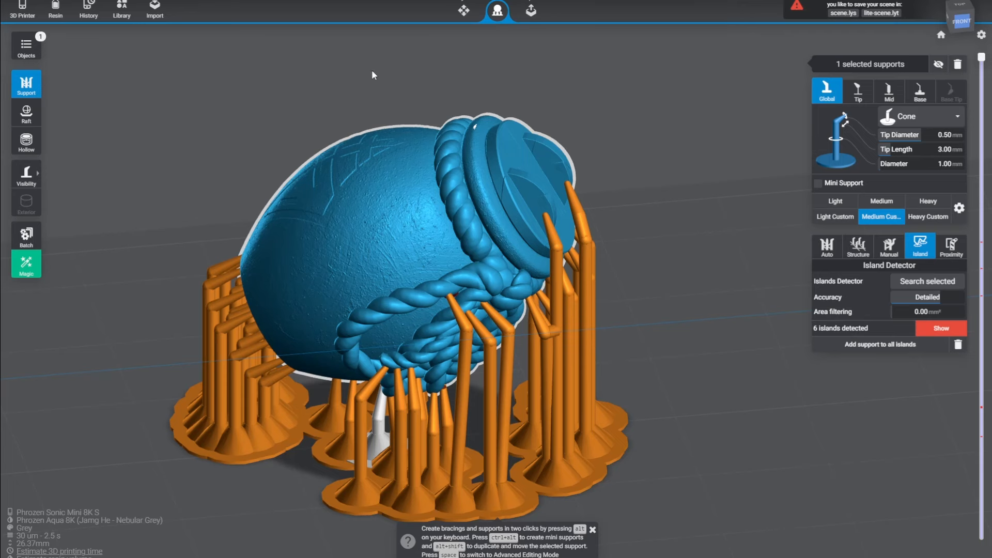
# Step: Select all of the jar's supports and hide them, leaving only the model in view
pyautogui.click(24, 147)
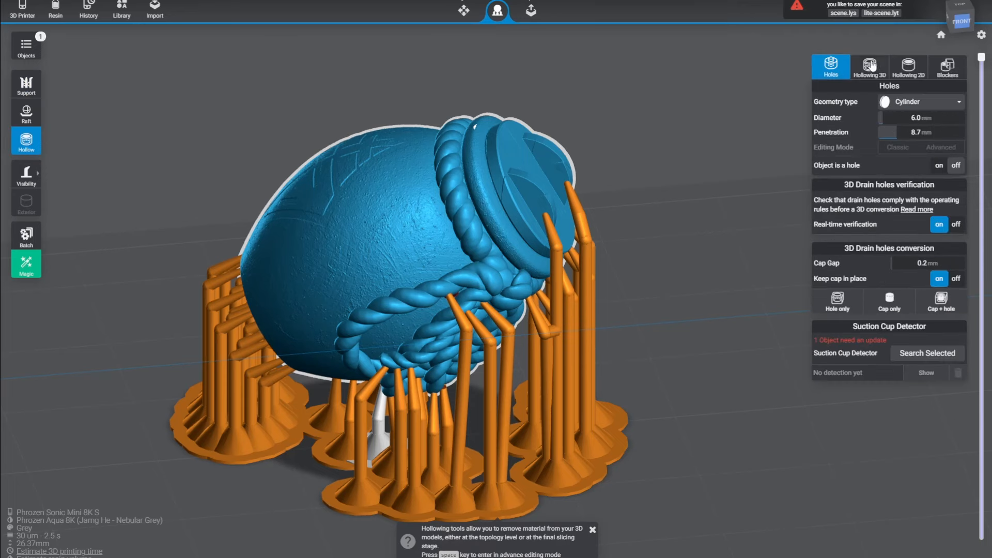
pyautogui.moveTo(652, 249); pyautogui.dragTo(714, 194, button='right')
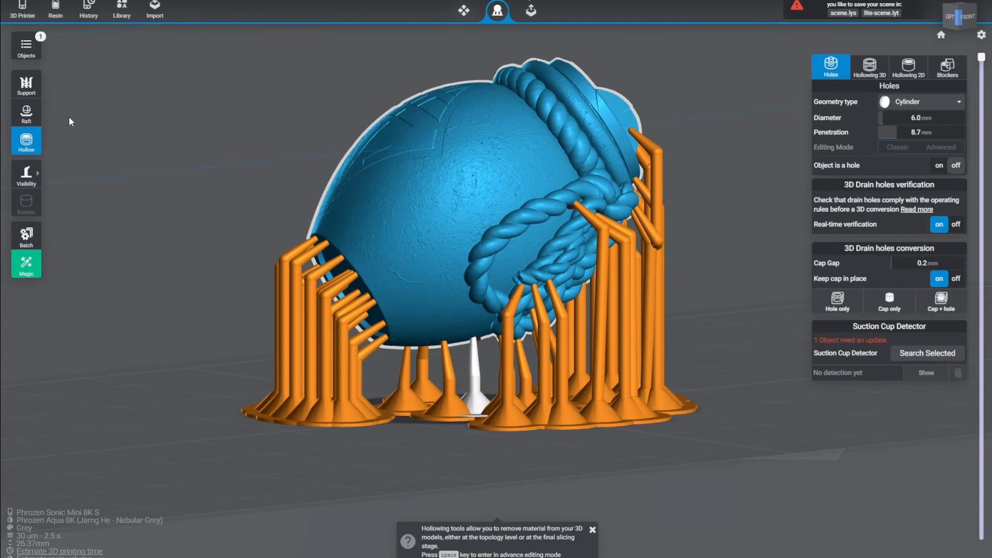
pyautogui.click(34, 91)
pyautogui.click(939, 68)
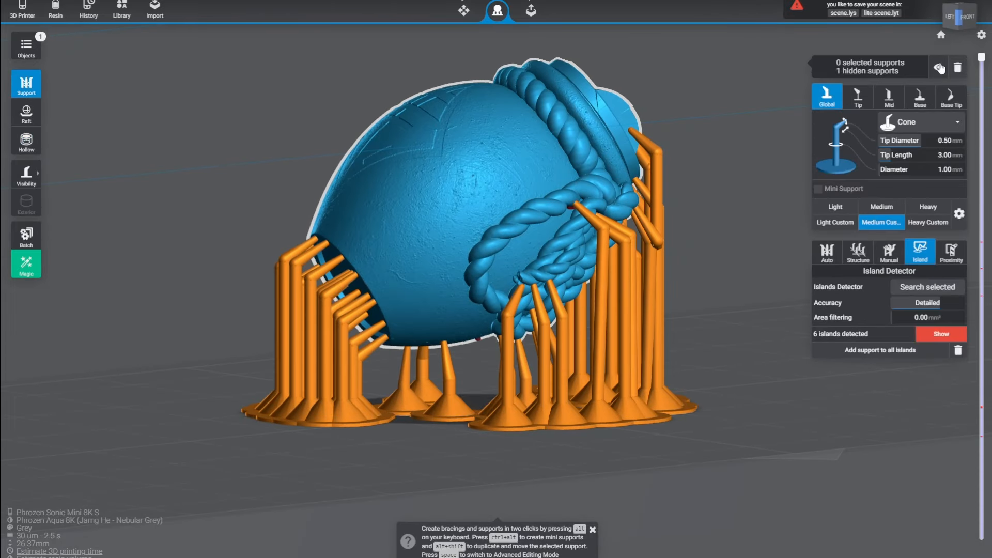
pyautogui.moveTo(160, 160); pyautogui.dragTo(700, 511)
pyautogui.click(938, 67)
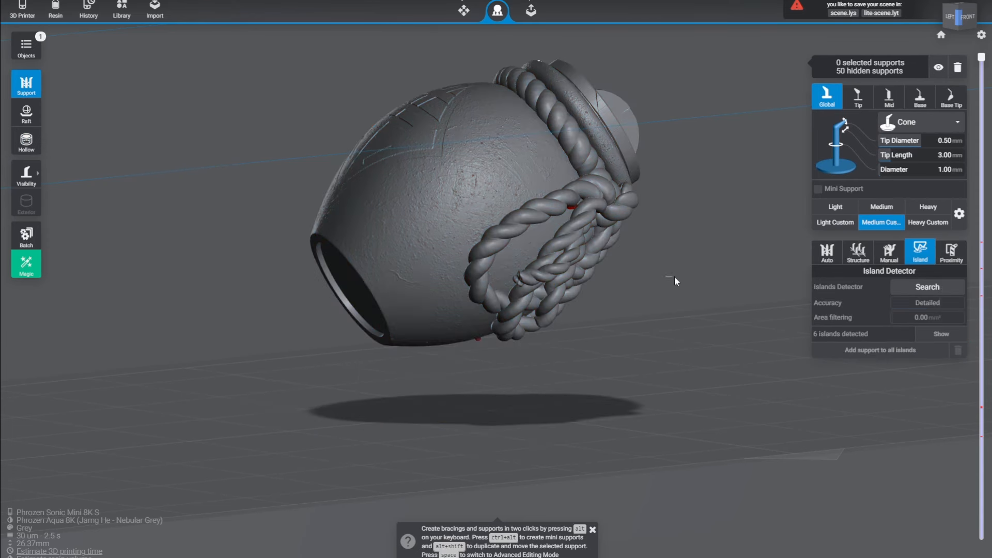
# Step: Place two cylindrical drain holes of 3.0 mm diameter and 8.7 mm penetration on the jar's base face, one above the other
pyautogui.click(674, 277)
pyautogui.moveTo(675, 279); pyautogui.dragTo(254, 175)
pyautogui.click(26, 140)
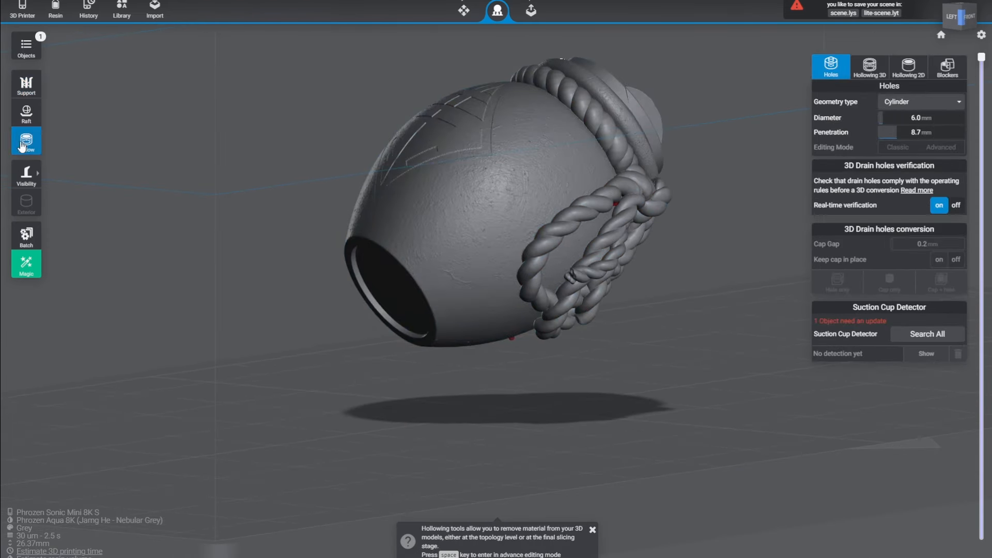
pyautogui.moveTo(243, 333); pyautogui.dragTo(706, 346)
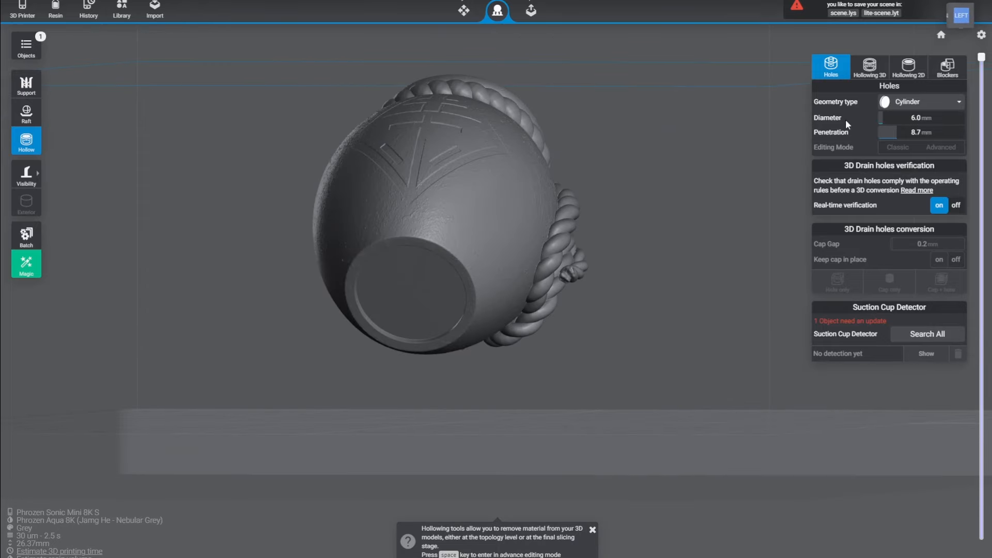
pyautogui.click(415, 269)
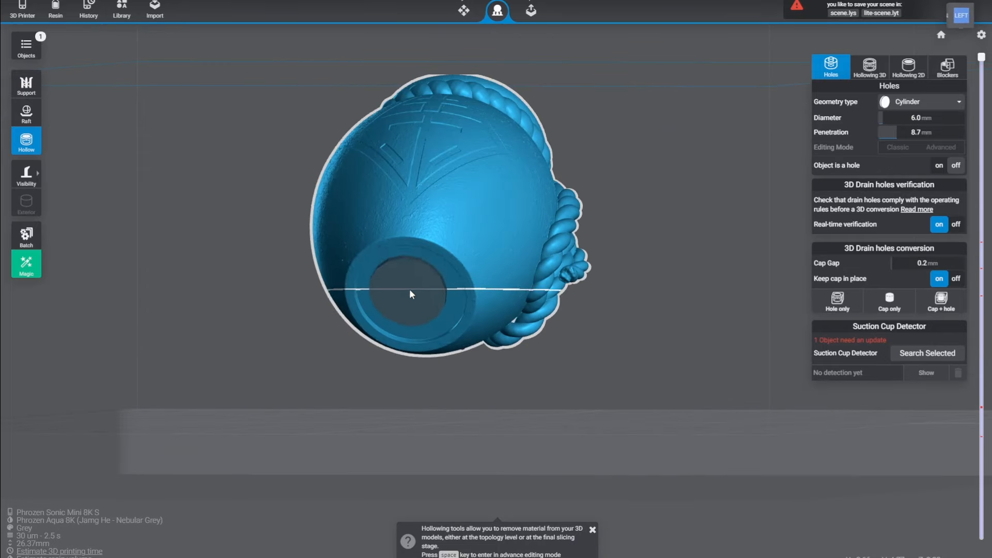
pyautogui.moveTo(886, 119); pyautogui.dragTo(884, 119)
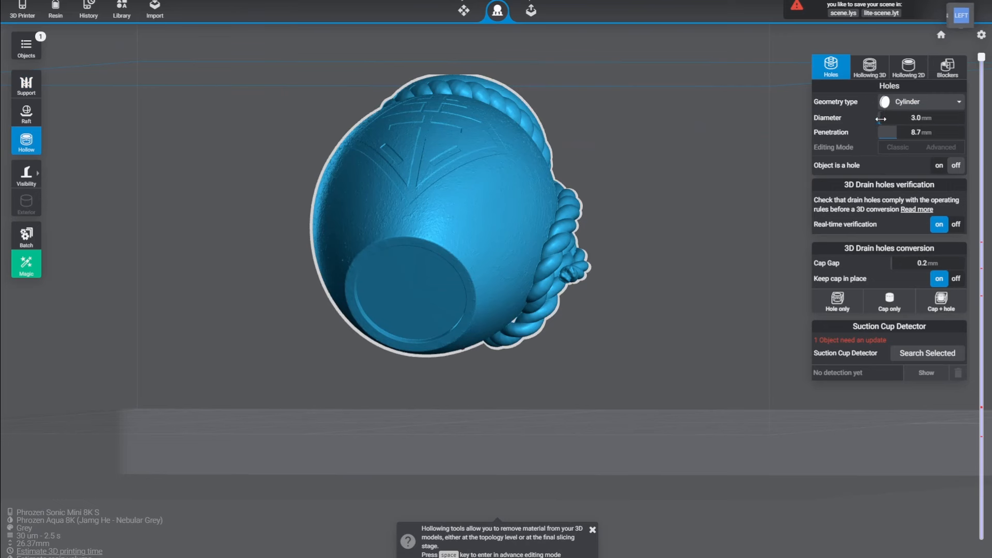
pyautogui.click(406, 264)
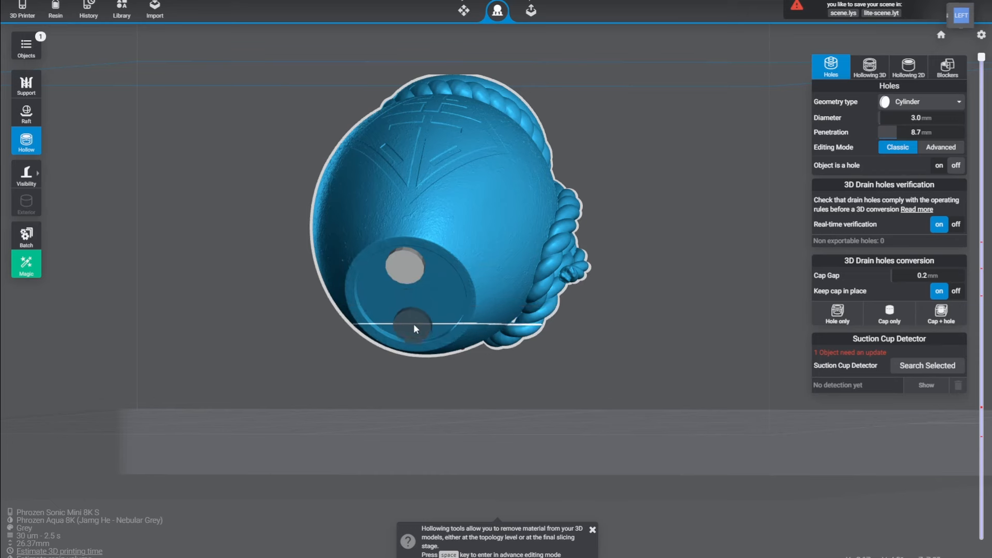
pyautogui.moveTo(473, 377); pyautogui.dragTo(472, 258, button='right')
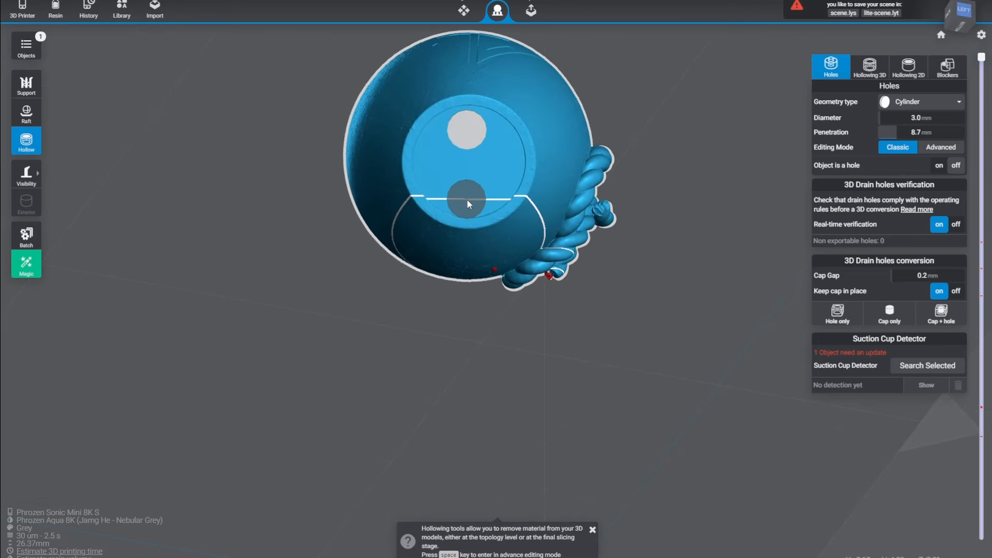
pyautogui.click(469, 200)
# Step: Hollow the jar in 3D with a wall thickness of 2.0 mm and a quality of 3.3
pyautogui.moveTo(648, 191); pyautogui.dragTo(424, 263, button='right')
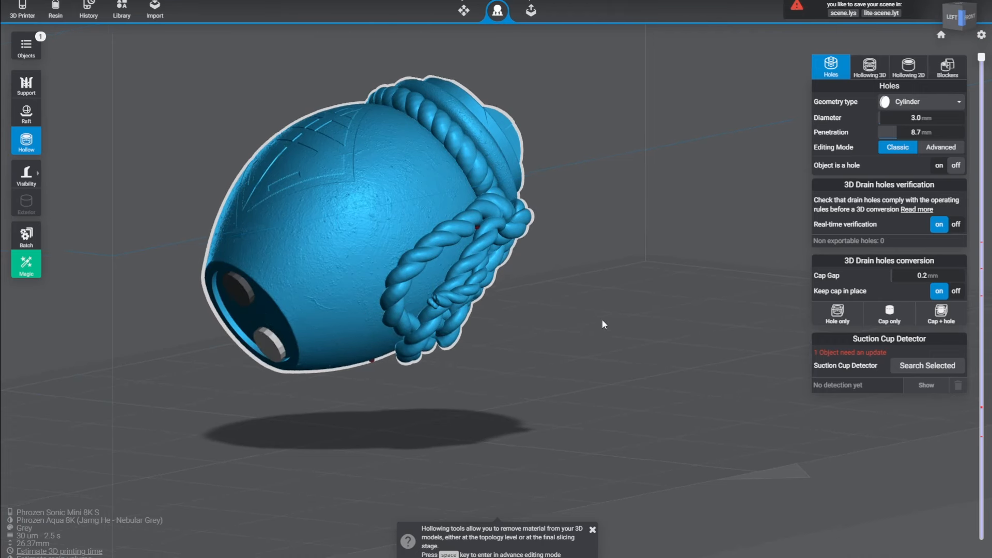
pyautogui.moveTo(602, 319); pyautogui.dragTo(482, 210, button='right')
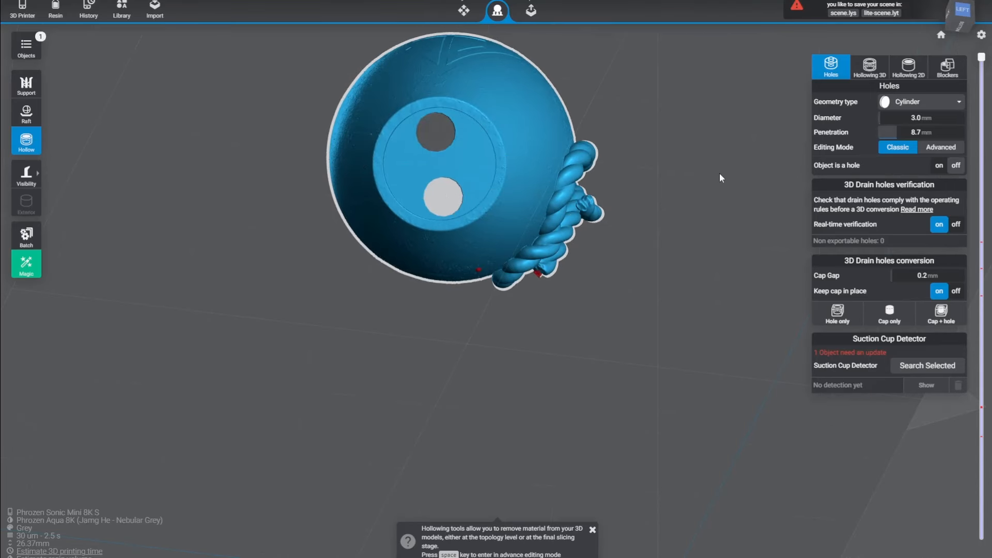
pyautogui.moveTo(719, 173); pyautogui.dragTo(682, 236, button='right')
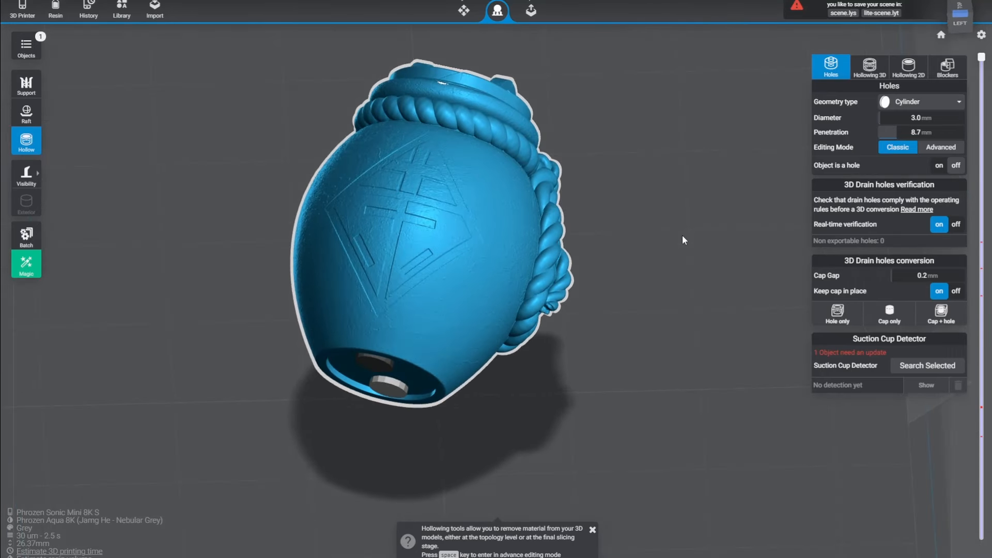
pyautogui.click(870, 73)
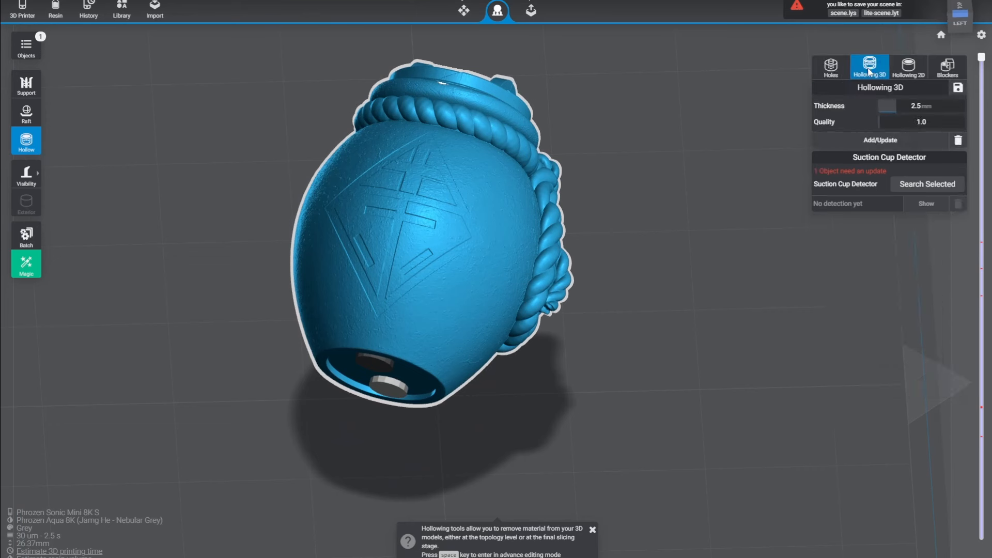
pyautogui.moveTo(896, 103); pyautogui.dragTo(944, 123)
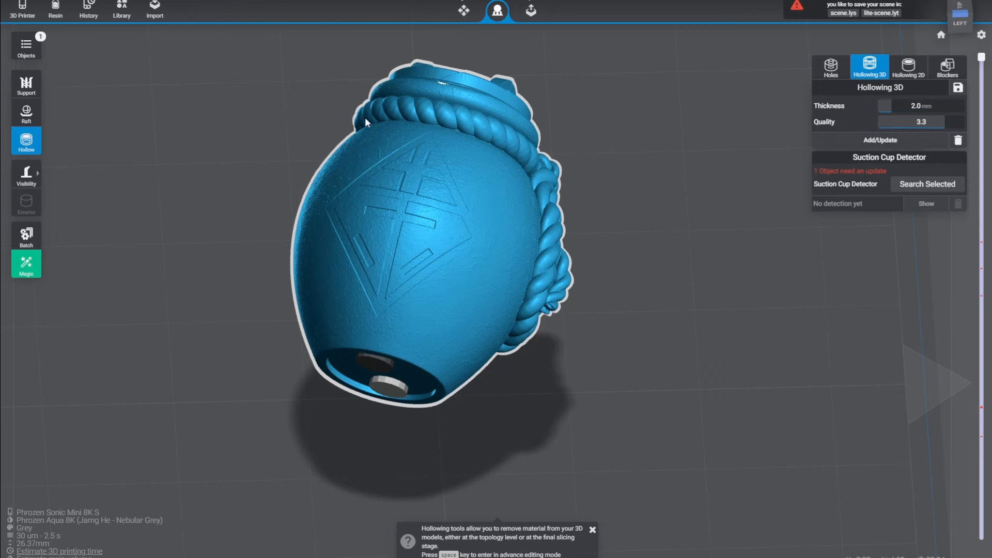
pyautogui.moveTo(661, 201); pyautogui.dragTo(411, 181, button='right')
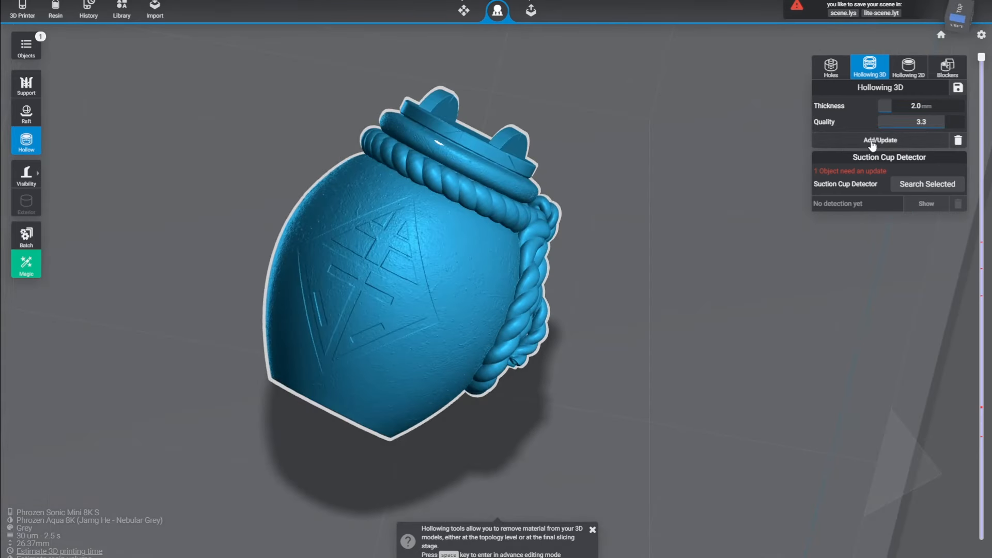
pyautogui.click(847, 145)
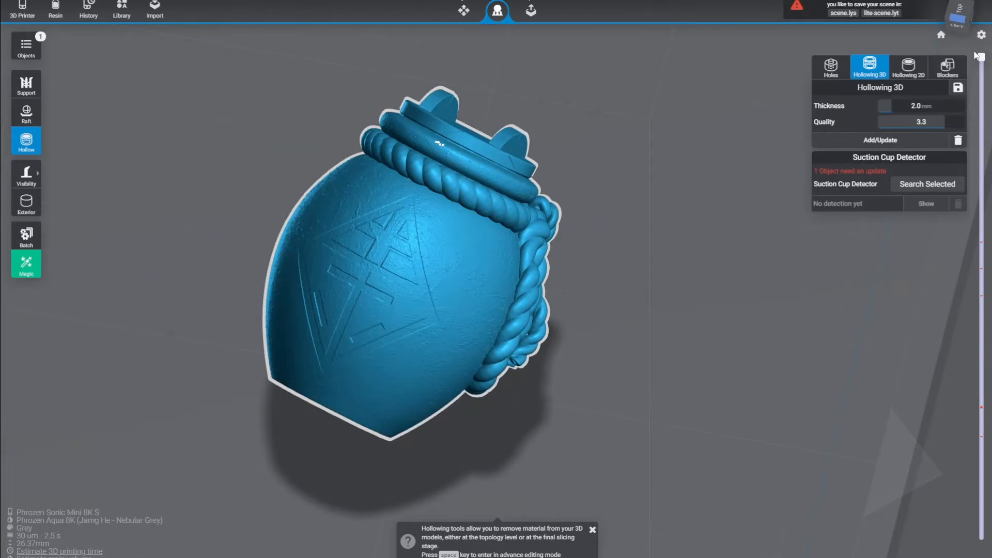
# Step: Check the hollowed jar's cross-section through its layers and reduce the wall thickness to 1.6 mm
pyautogui.moveTo(980, 60)
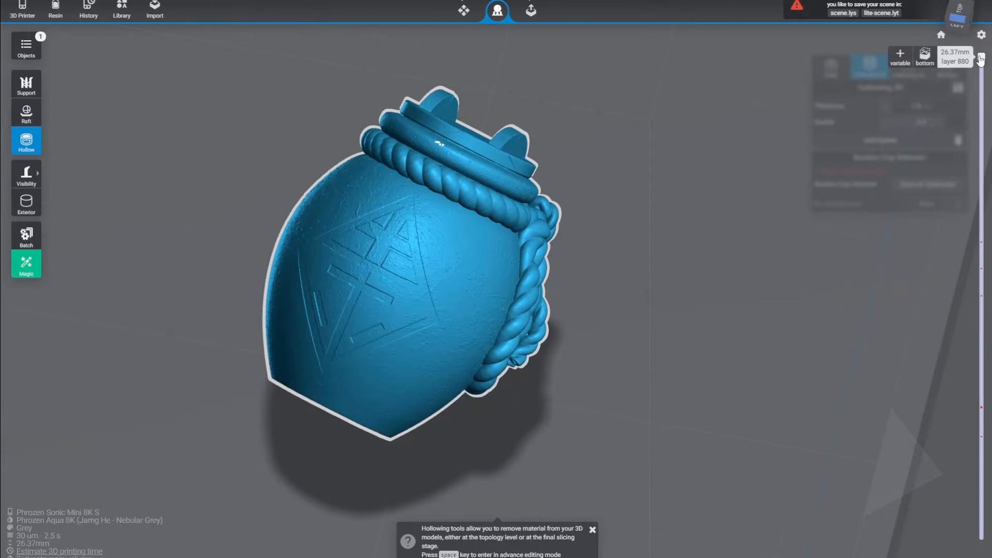
pyautogui.moveTo(980, 60)
pyautogui.mouseDown()
pyautogui.moveTo(983, 385)
pyautogui.moveTo(964, 235)
pyautogui.moveTo(964, 58)
pyautogui.mouseUp()
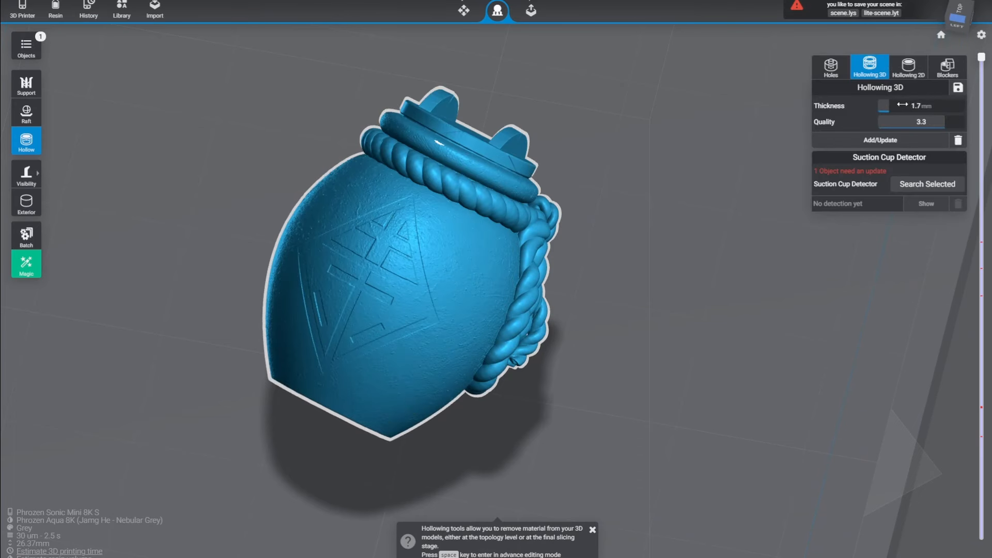
pyautogui.click(894, 140)
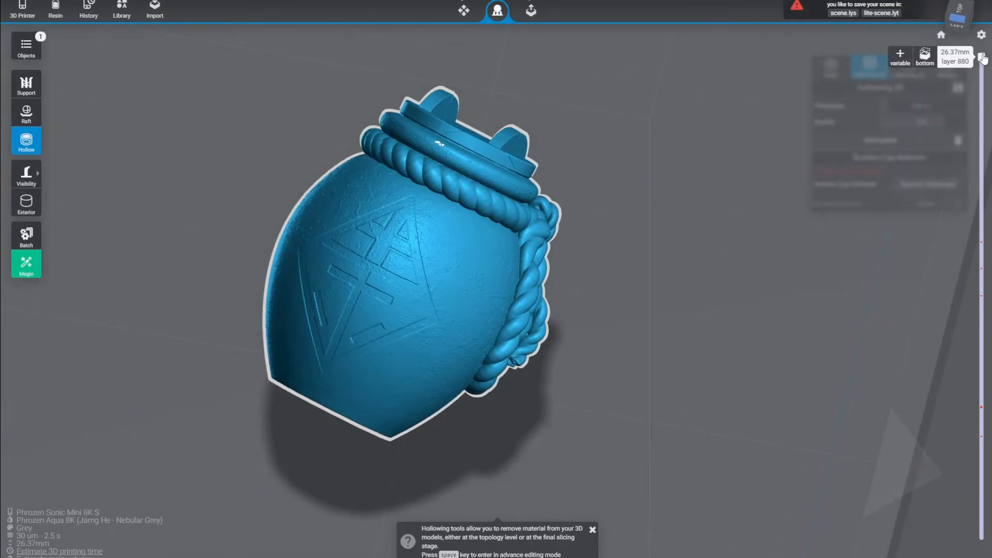
pyautogui.moveTo(982, 58)
pyautogui.mouseDown()
pyautogui.moveTo(976, 413)
pyautogui.moveTo(979, 57)
pyautogui.mouseUp()
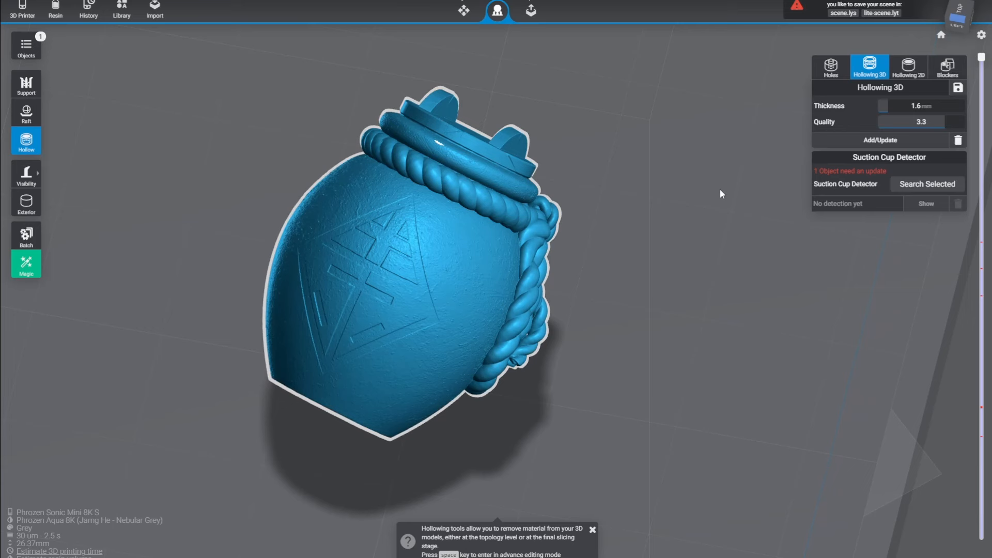
# Step: Add a solid raft with a raised outer wall beneath the jar
pyautogui.moveTo(721, 188); pyautogui.dragTo(618, 185, button='right')
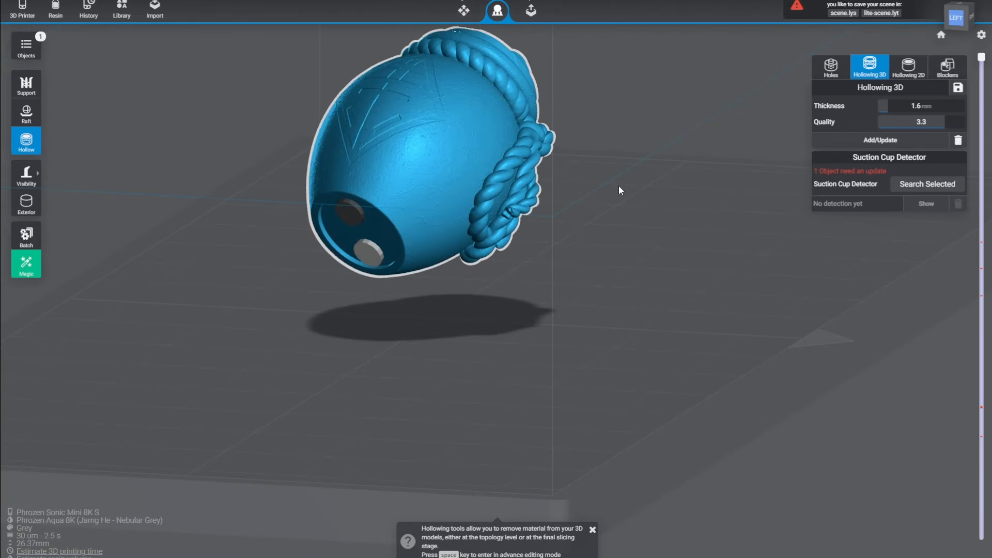
pyautogui.moveTo(614, 172); pyautogui.dragTo(398, 162, button='right')
pyautogui.moveTo(661, 210); pyautogui.dragTo(634, 220, button='right')
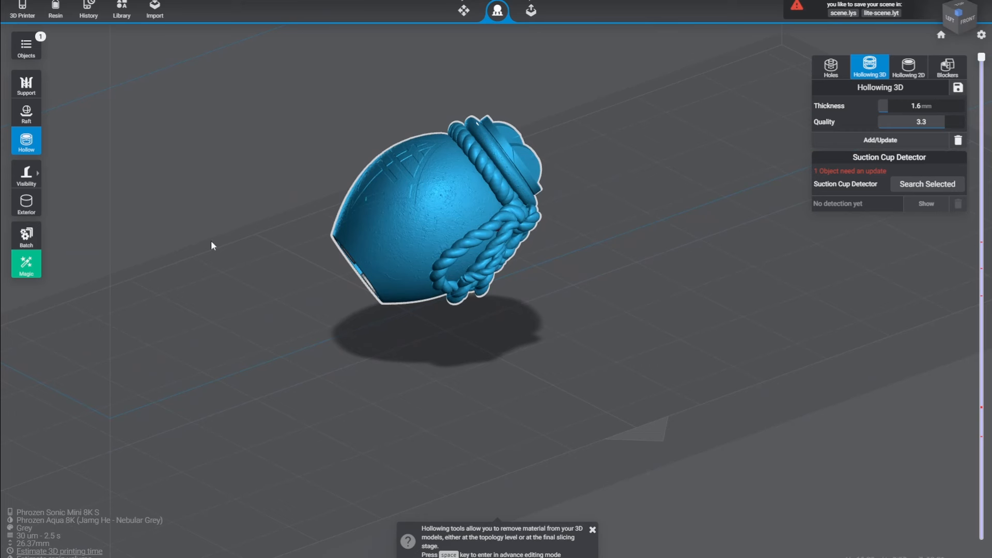
pyautogui.click(23, 121)
pyautogui.moveTo(653, 248)
pyautogui.mouseDown()
pyautogui.moveTo(609, 248)
pyautogui.moveTo(642, 246)
pyautogui.mouseUp()
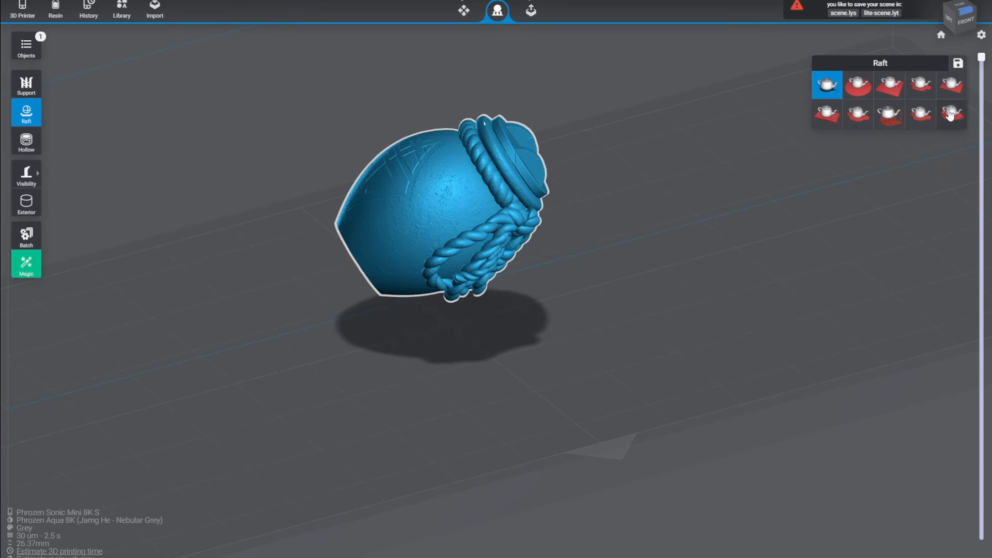
pyautogui.click(951, 114)
pyautogui.moveTo(699, 197); pyautogui.dragTo(640, 196)
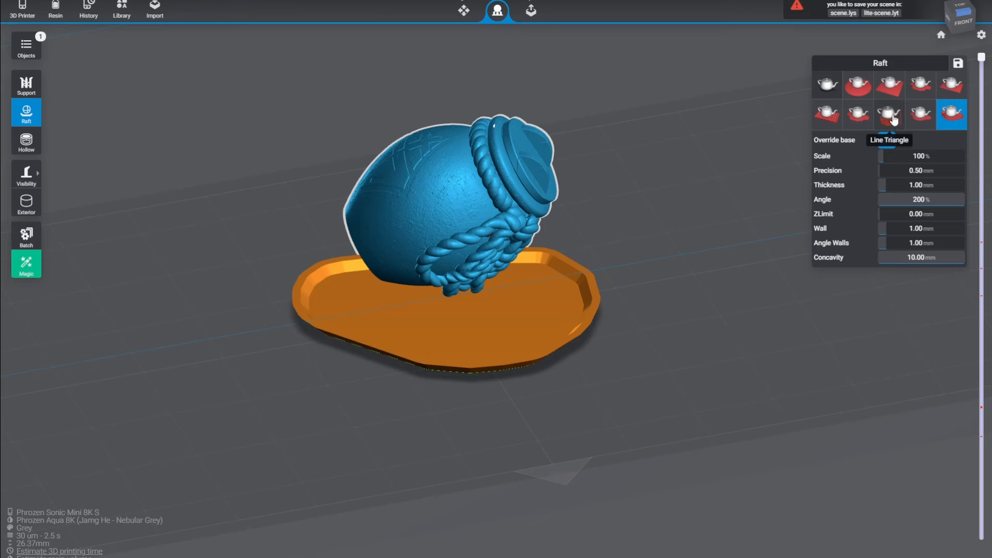
# Step: Replace the jar's solid raft with a Line Triangle raft
pyautogui.click(890, 114)
pyautogui.moveTo(633, 266); pyautogui.dragTo(589, 294, button='right')
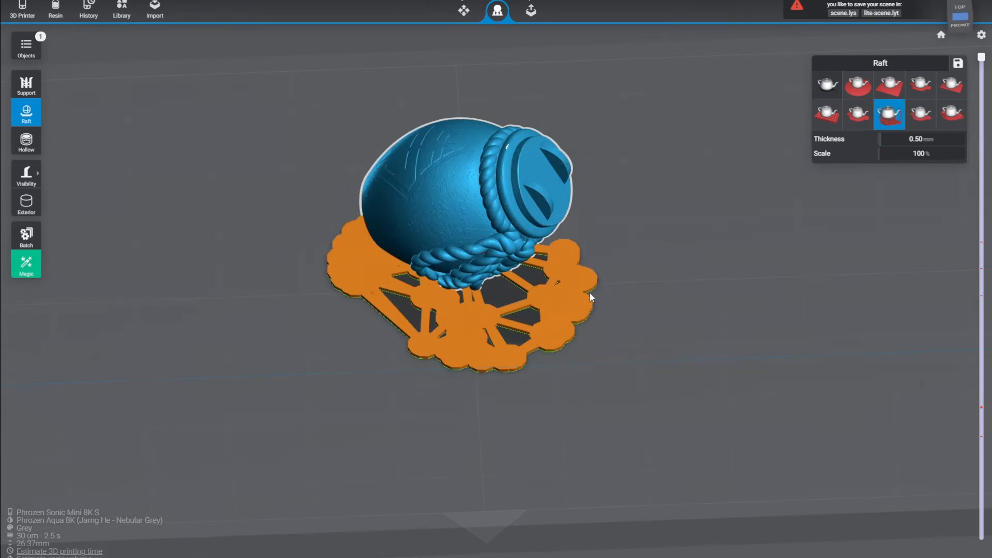
# Step: Return to support editing and examine from several angles how the Line Triangle raft links the jar's support bases
pyautogui.click(25, 84)
pyautogui.click(937, 67)
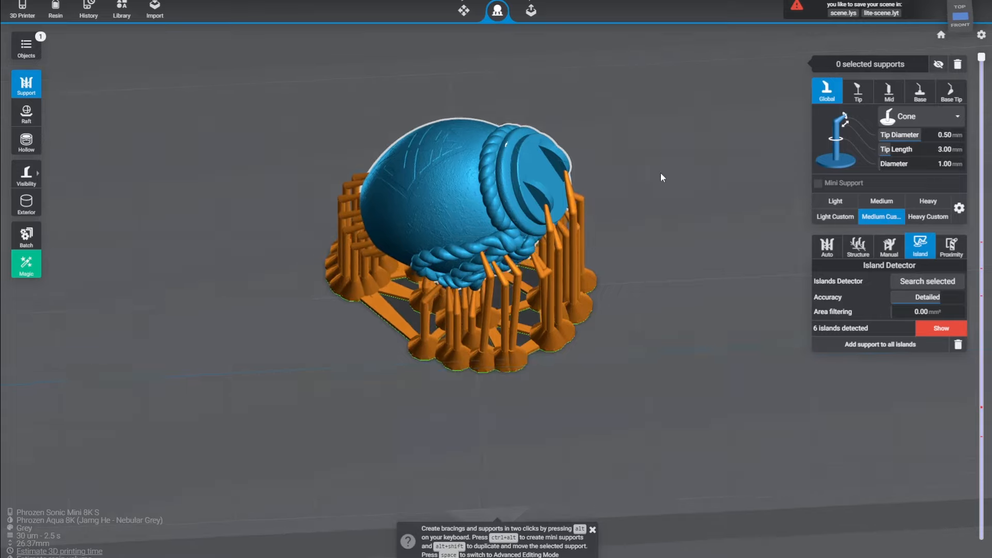
pyautogui.moveTo(660, 172); pyautogui.dragTo(356, 366, button='right')
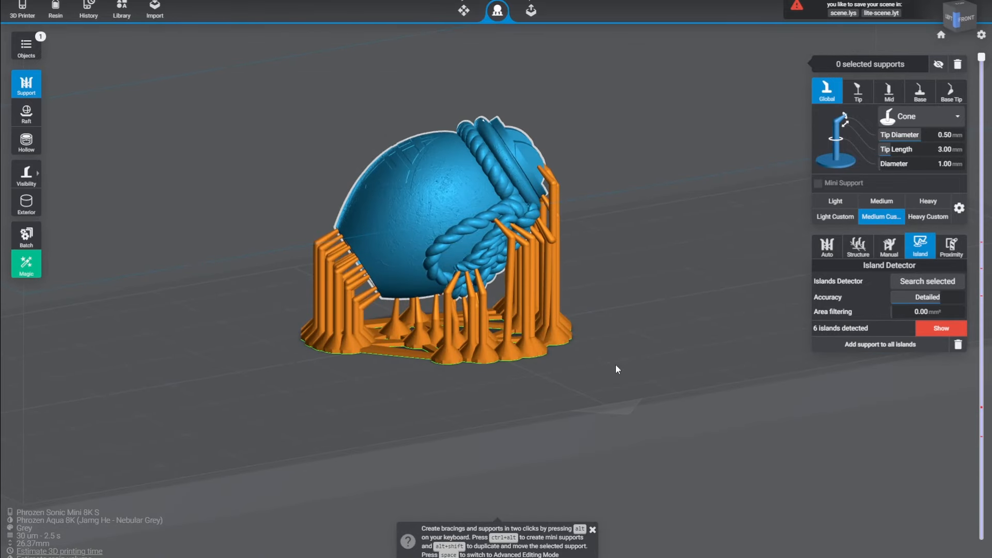
pyautogui.moveTo(621, 319); pyautogui.dragTo(575, 338, button='right')
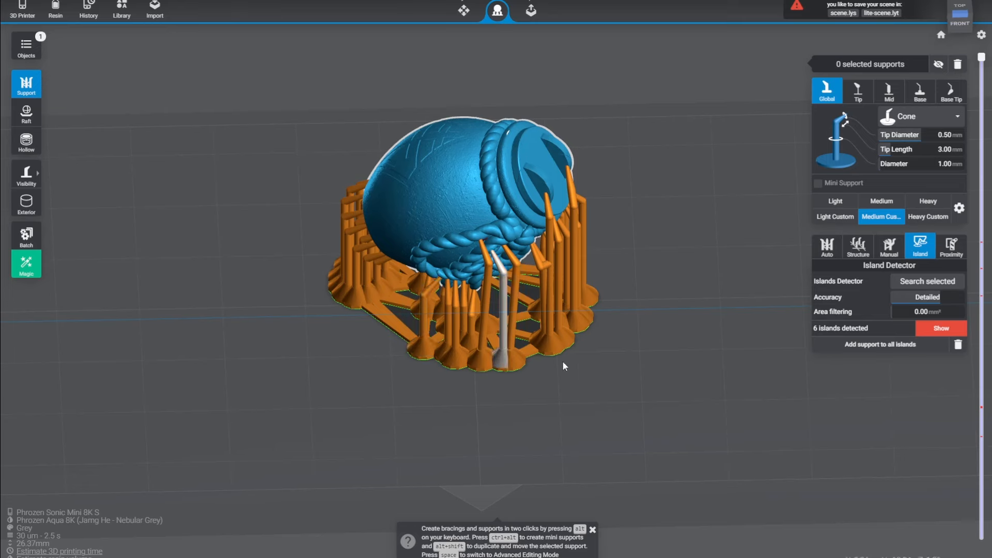
pyautogui.moveTo(562, 361); pyautogui.dragTo(583, 341, button='right')
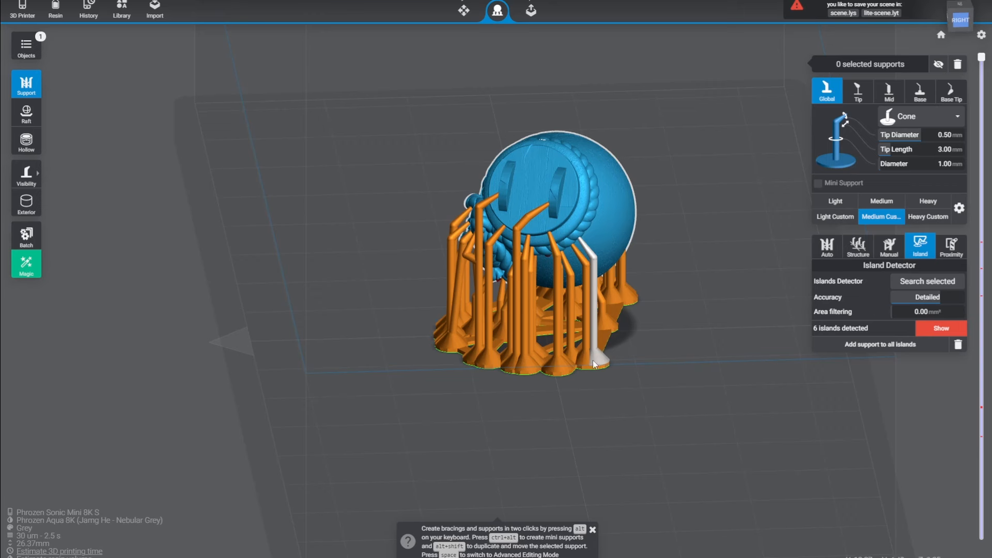
pyautogui.moveTo(648, 382); pyautogui.dragTo(747, 367, button='right')
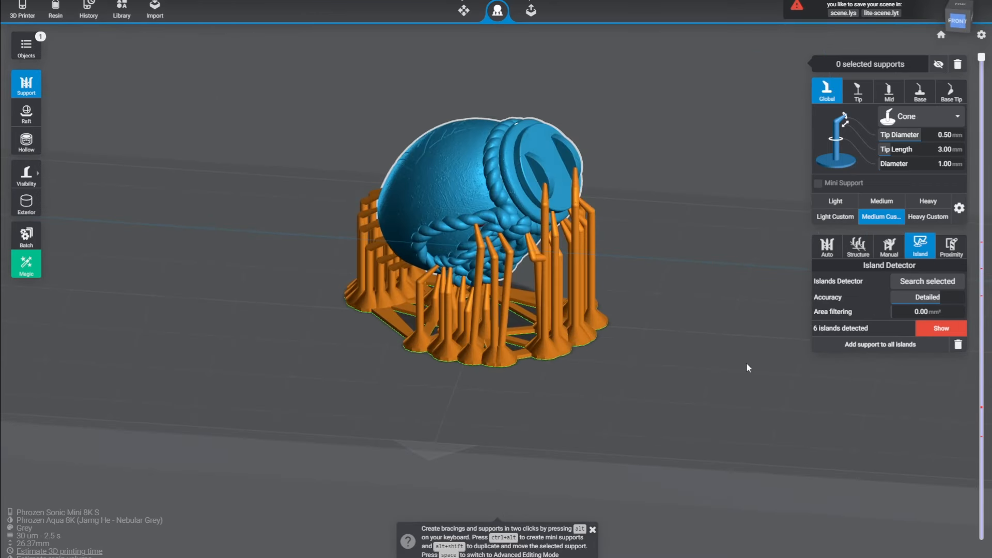
pyautogui.moveTo(696, 348)
pyautogui.mouseDown(button='right')
pyautogui.moveTo(706, 385)
pyautogui.moveTo(704, 357)
pyautogui.mouseUp(button='right')
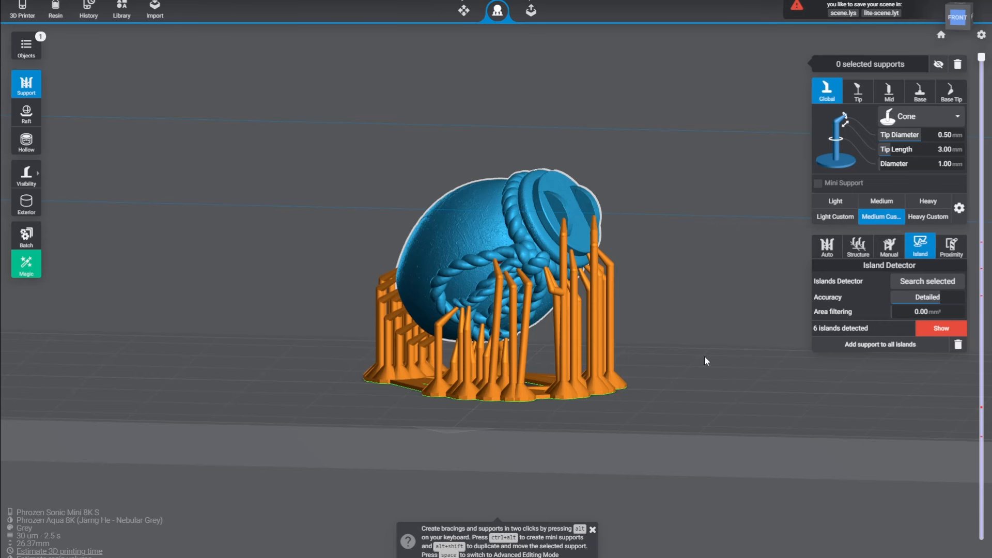
pyautogui.moveTo(705, 160); pyautogui.dragTo(705, 171)
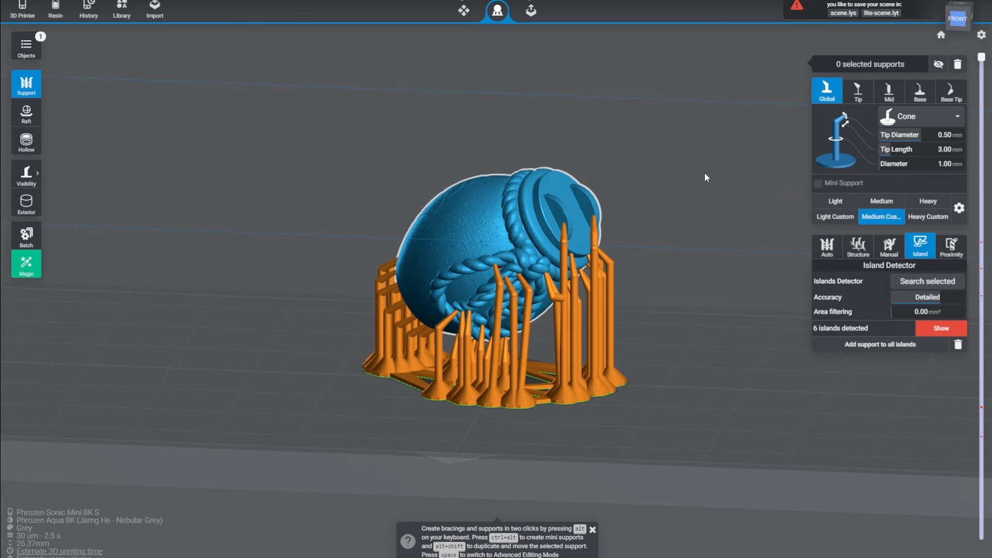
# Step: Select all of the jar's supports and add bracing between them with the Default Bracing preset
pyautogui.click(274, 110)
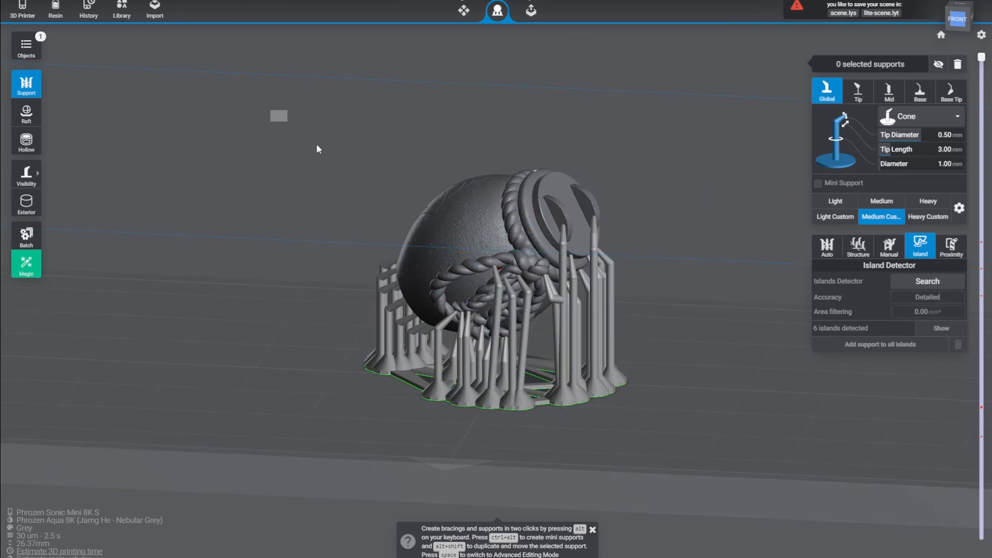
pyautogui.moveTo(316, 149); pyautogui.dragTo(690, 460)
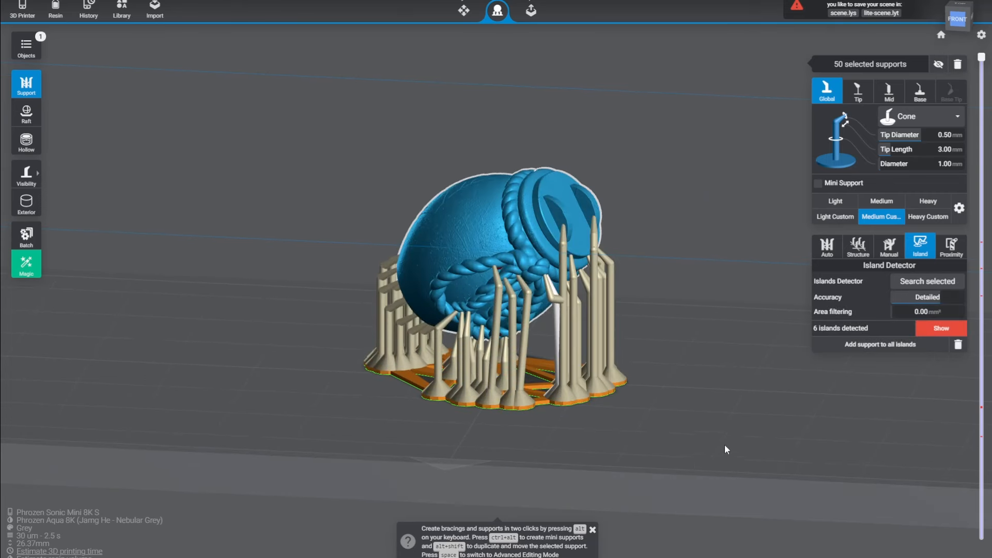
pyautogui.click(853, 247)
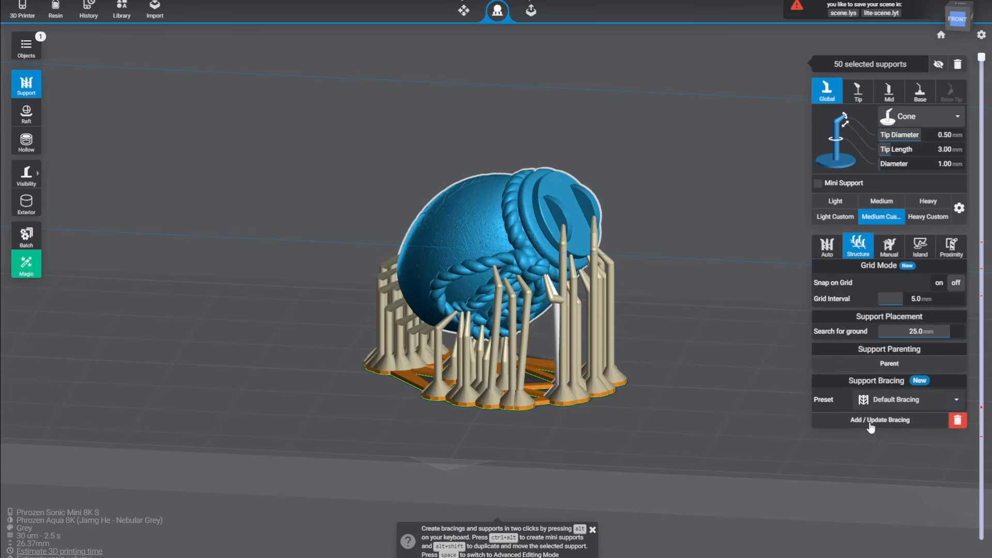
pyautogui.click(892, 404)
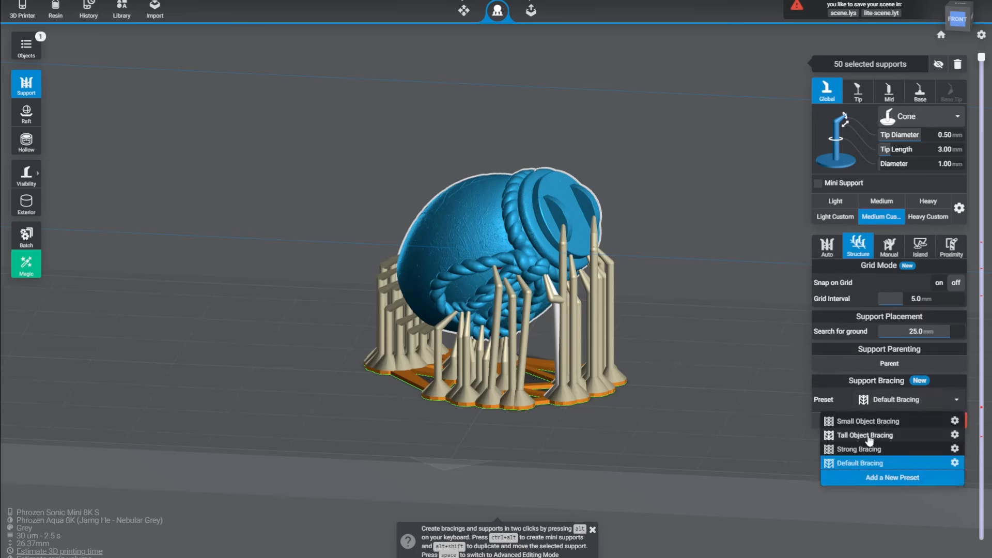
pyautogui.click(855, 463)
pyautogui.click(885, 402)
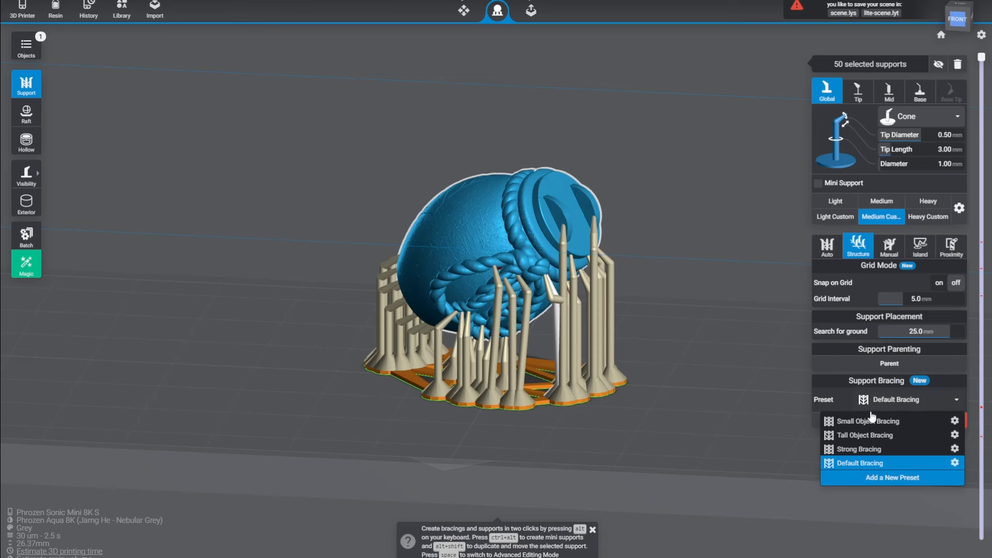
pyautogui.click(852, 465)
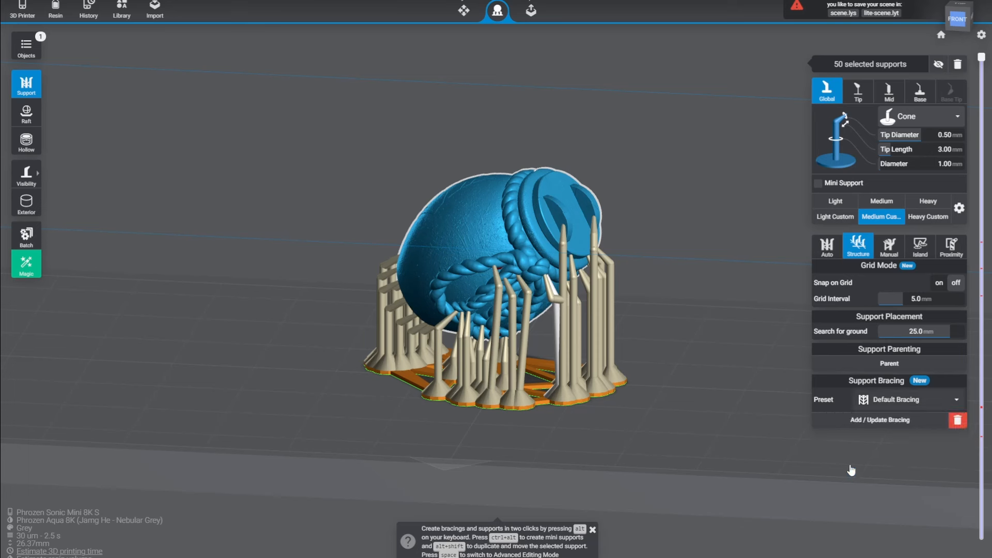
pyautogui.click(862, 419)
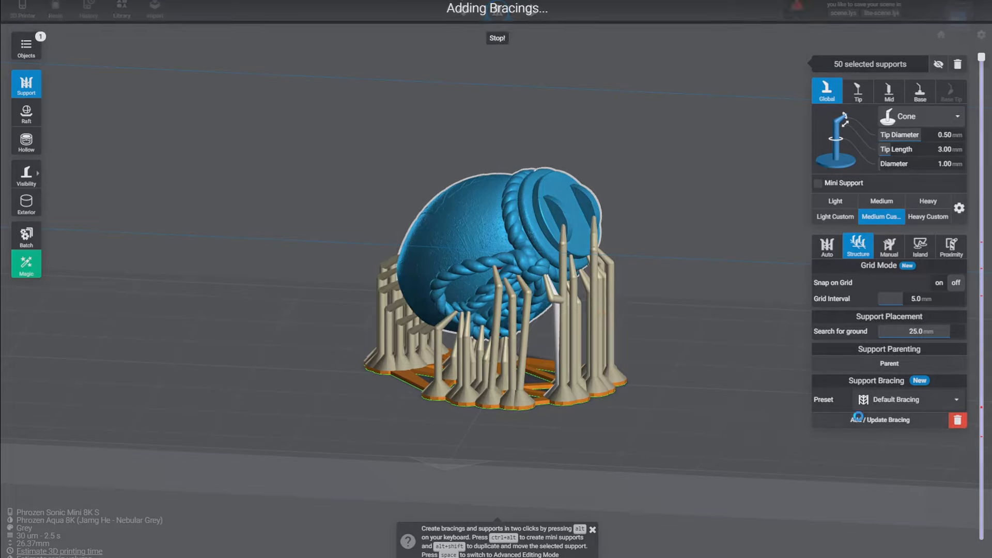
pyautogui.click(527, 295)
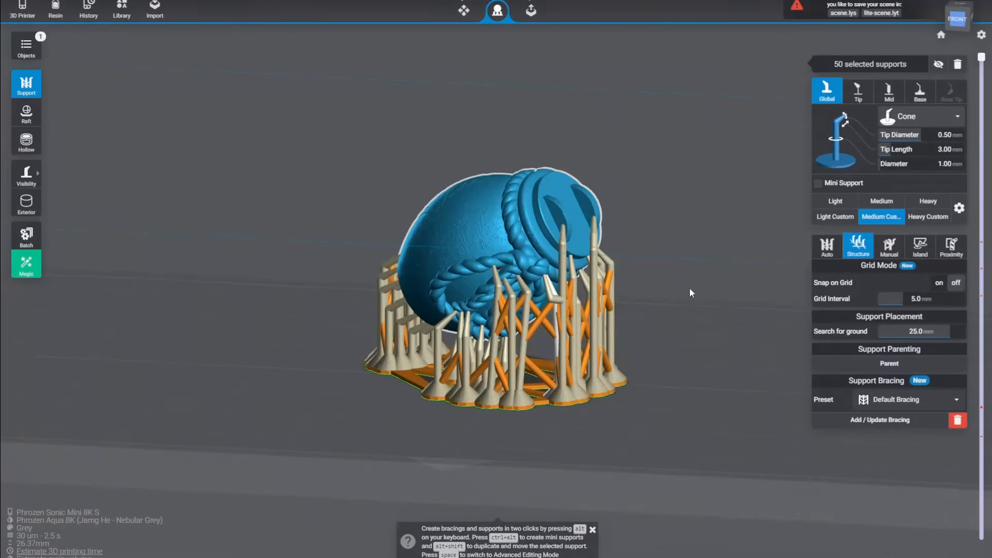
# Step: Inspect the bracing around the jar, closely examining the supports at its base face
pyautogui.moveTo(689, 288); pyautogui.dragTo(668, 268)
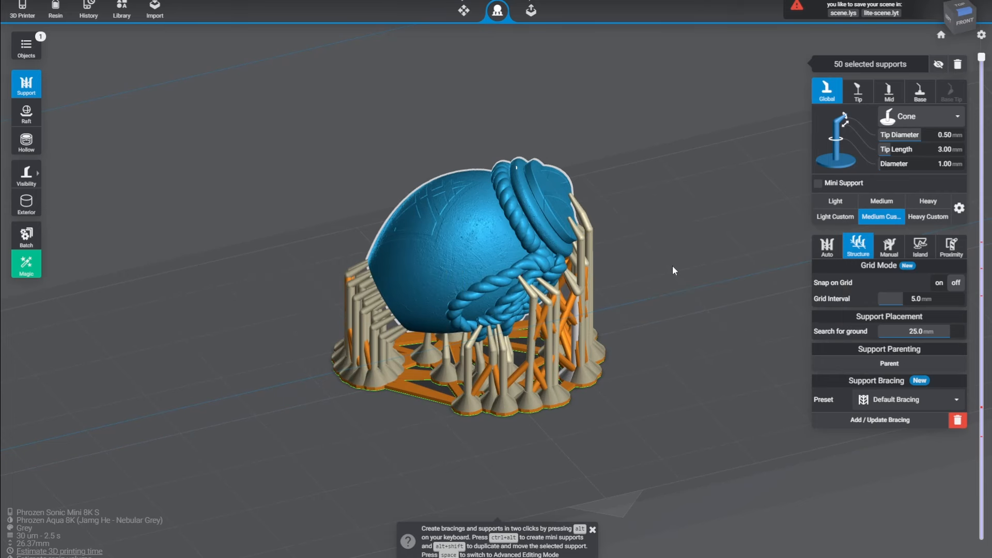
pyautogui.moveTo(673, 267); pyautogui.dragTo(773, 229)
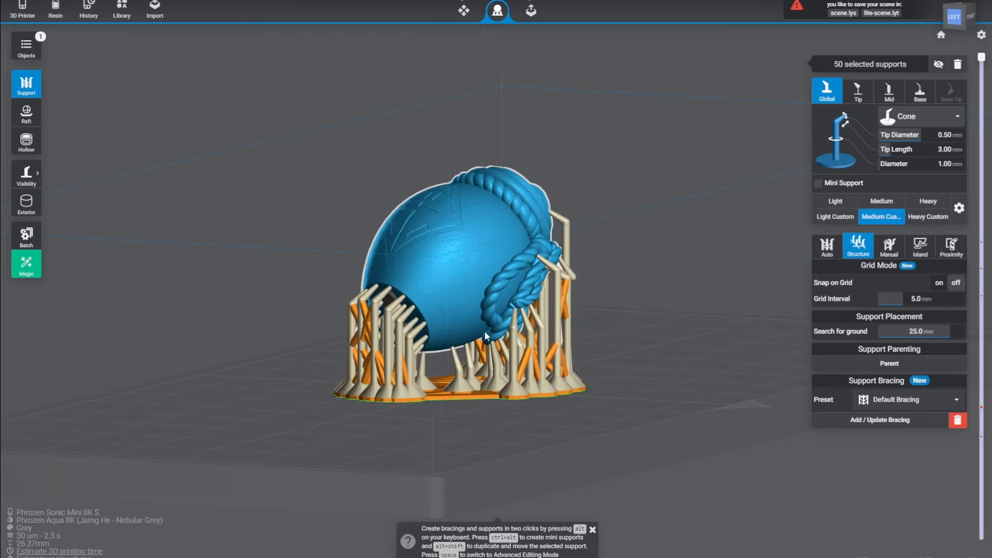
pyautogui.scroll(4, 356, 326)
pyautogui.scroll(5, 357, 330)
pyautogui.moveTo(174, 185); pyautogui.dragTo(284, 195)
pyautogui.moveTo(283, 192); pyautogui.dragTo(306, 196, button='middle')
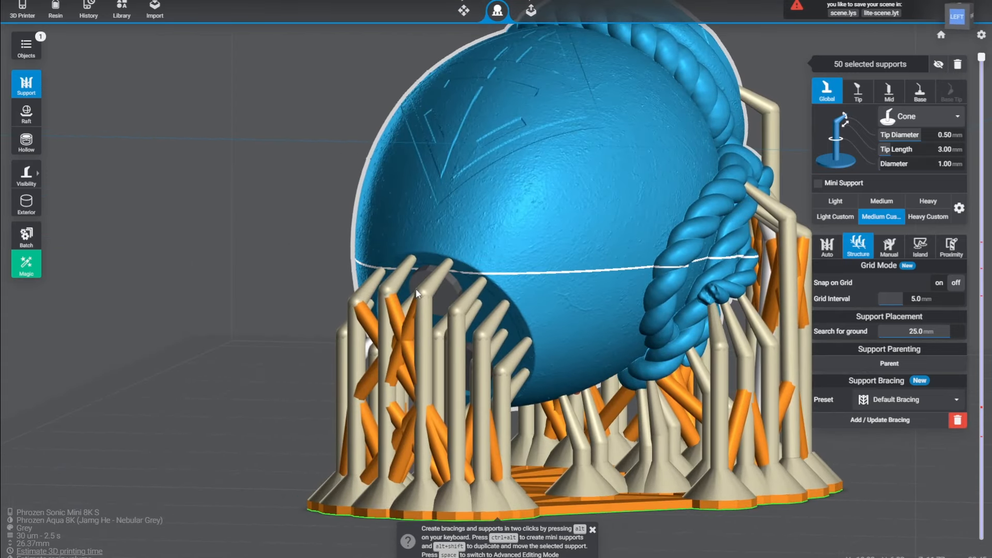
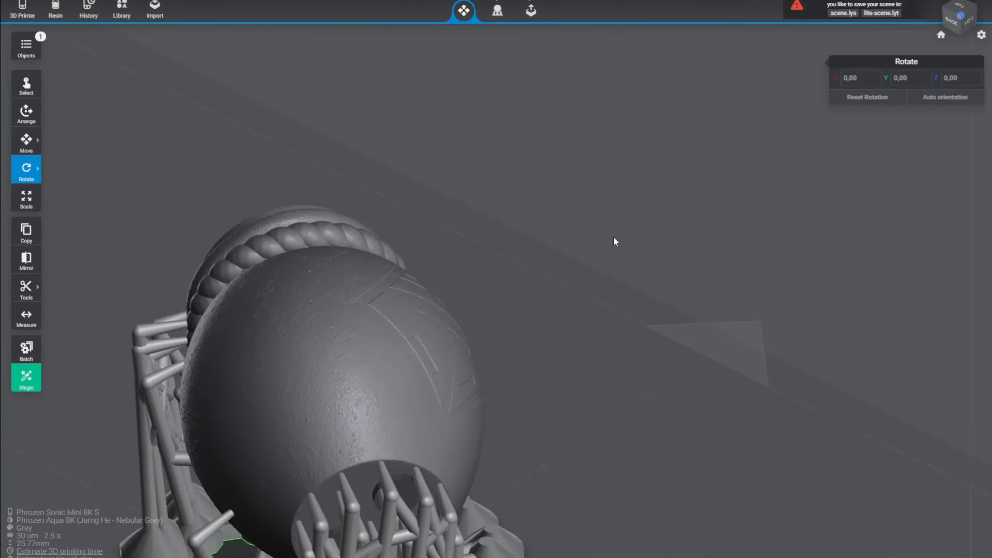
# Step: Undo the last change to the jar and check its lid and supports from behind
pyautogui.hotkey('ctrl', 'z')
pyautogui.moveTo(576, 289); pyautogui.dragTo(678, 264, button='right')
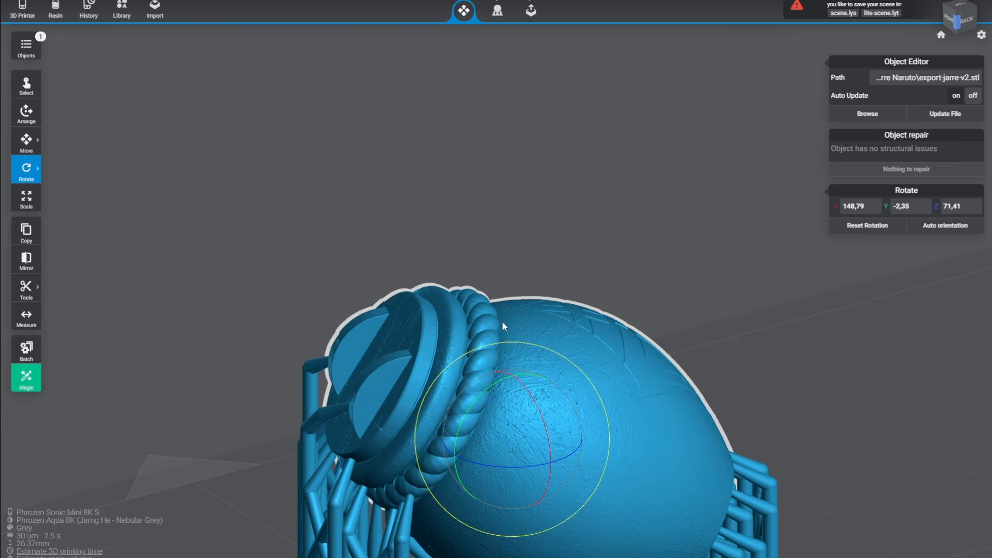
pyautogui.moveTo(622, 250); pyautogui.dragTo(605, 271, button='right')
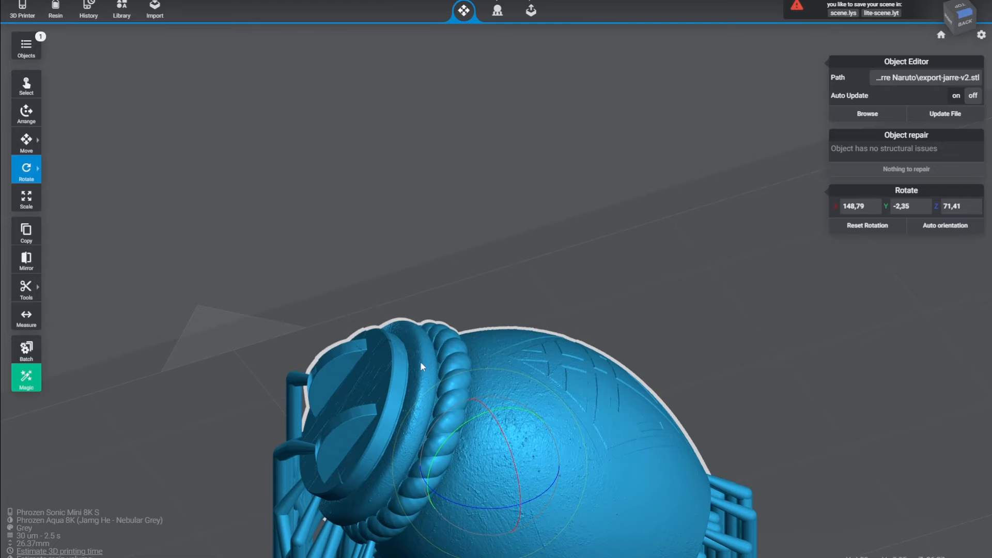
pyautogui.moveTo(564, 268); pyautogui.dragTo(537, 193, button='right')
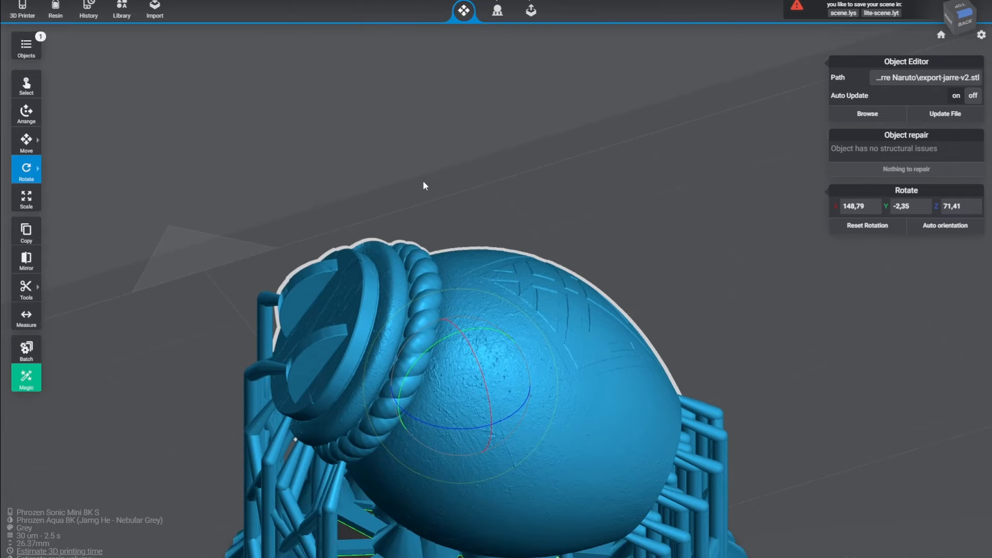
pyautogui.moveTo(422, 181); pyautogui.dragTo(435, 254, button='right')
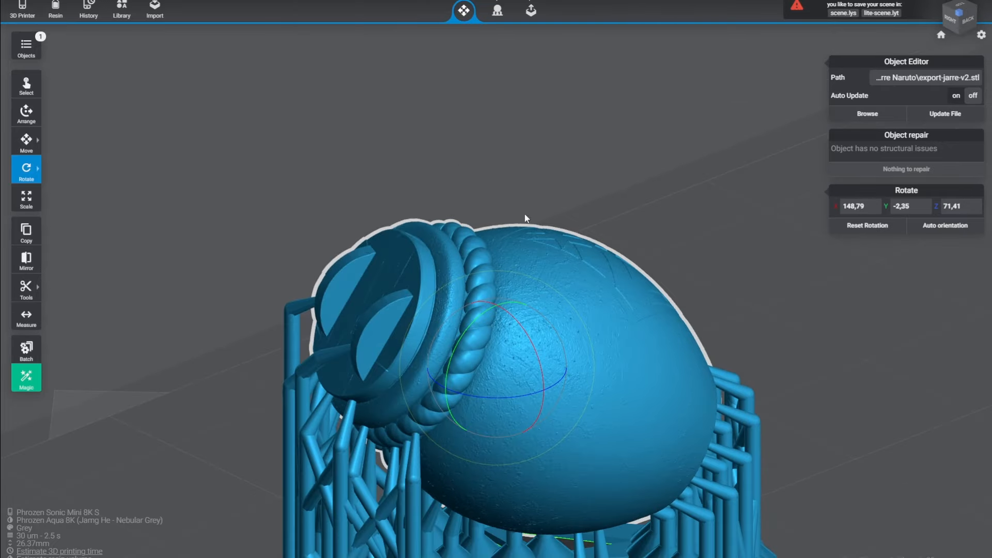
pyautogui.moveTo(525, 216); pyautogui.dragTo(575, 226, button='right')
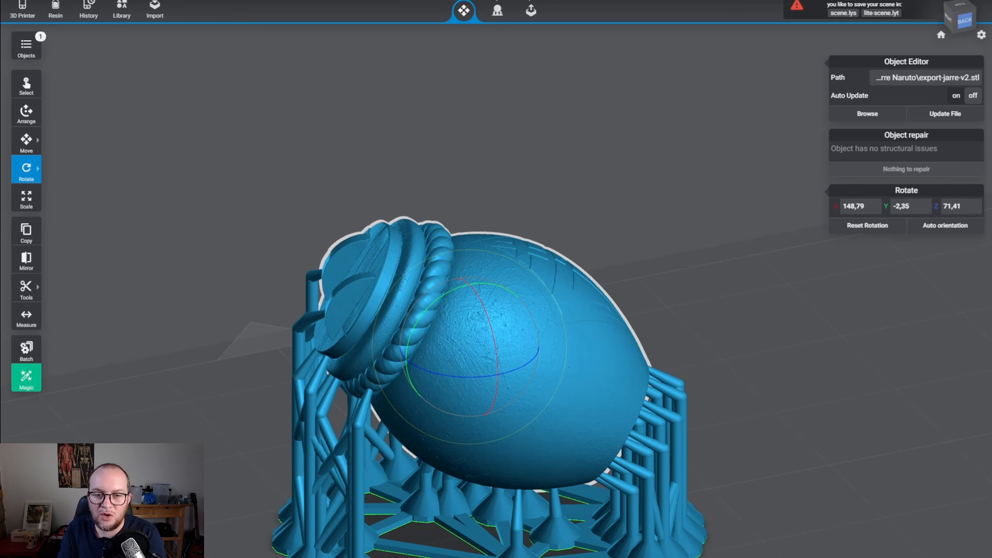
# Step: Examine the fully supported and braced jar from its base end and its front side
pyautogui.moveTo(634, 303); pyautogui.dragTo(426, 302)
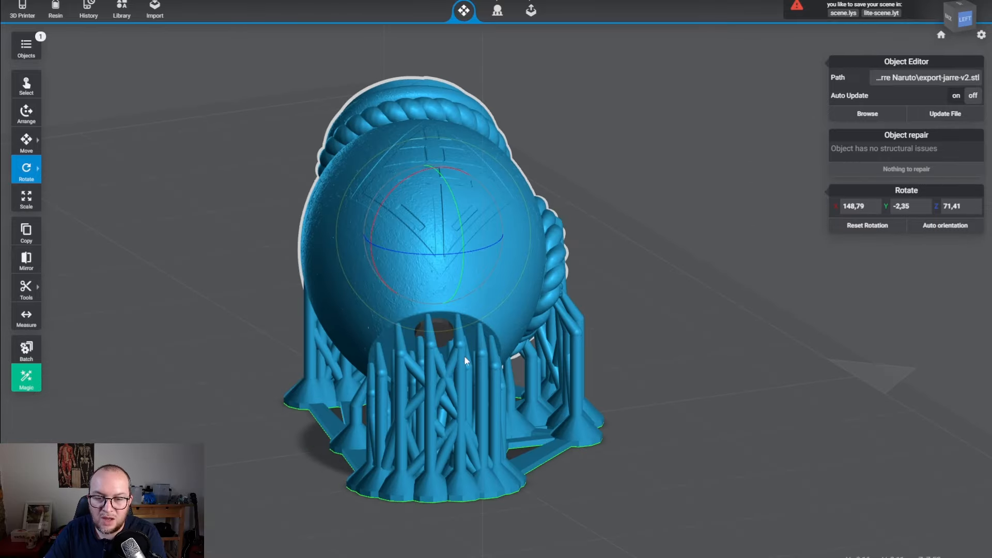
pyautogui.moveTo(659, 282); pyautogui.dragTo(664, 301)
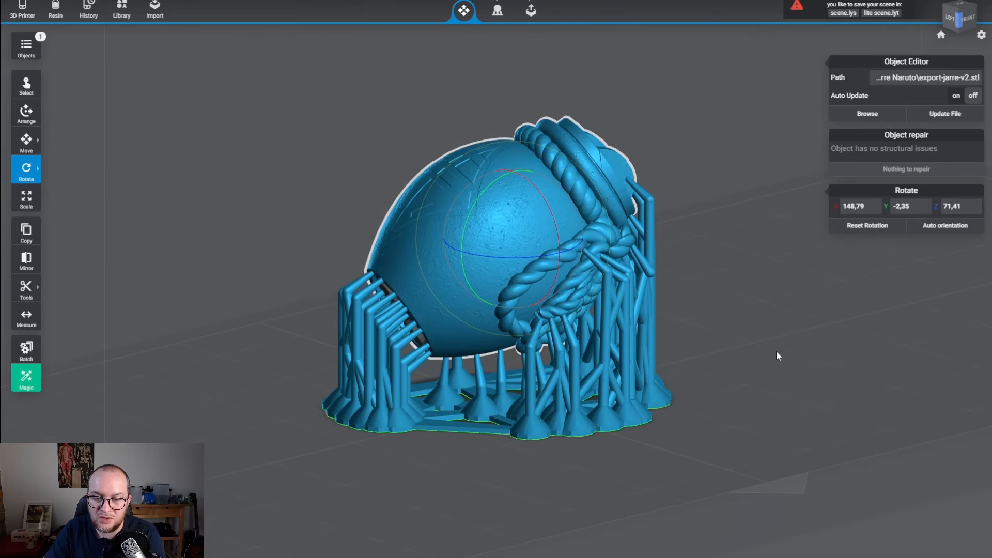
pyautogui.moveTo(682, 366); pyautogui.dragTo(671, 377, button='right')
pyautogui.moveTo(767, 348); pyautogui.dragTo(652, 309)
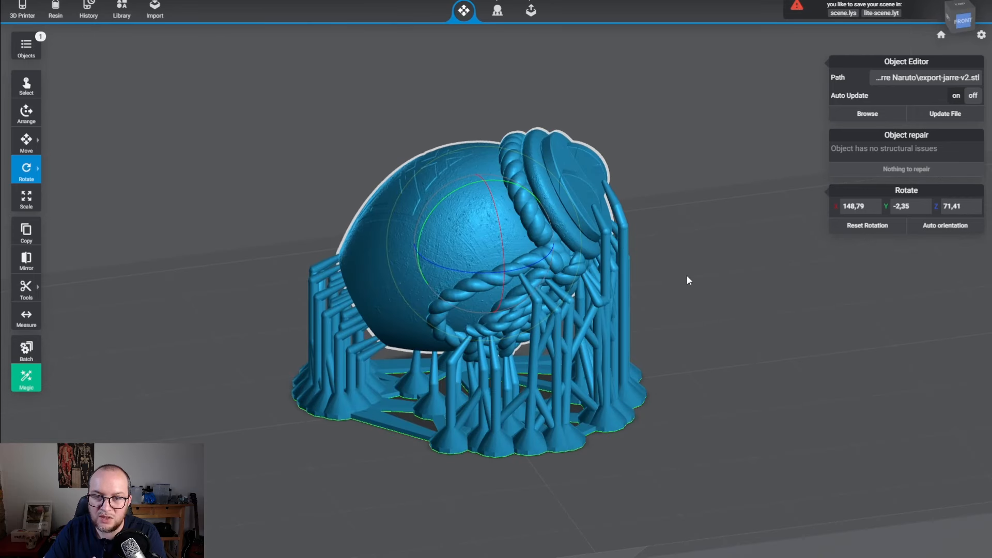
pyautogui.moveTo(687, 276); pyautogui.dragTo(742, 276)
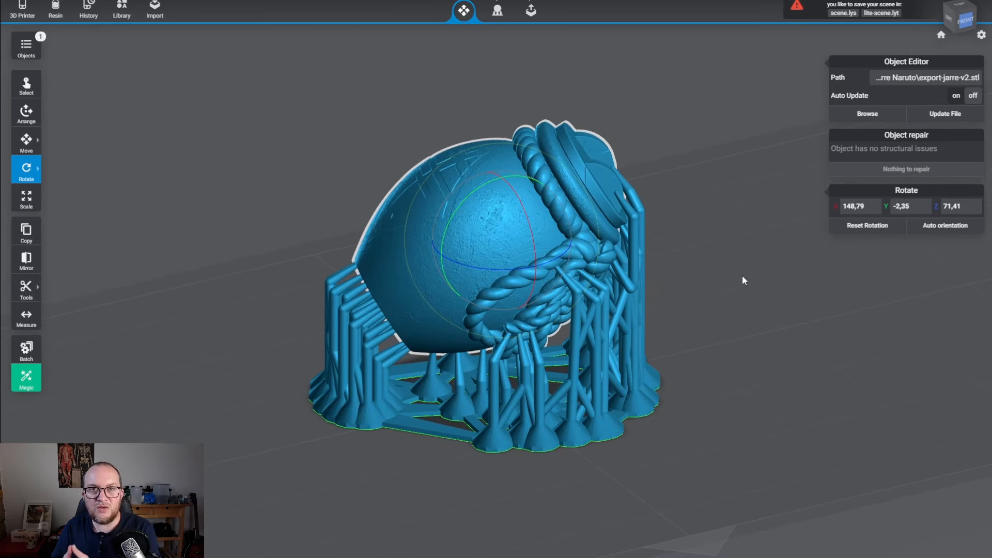